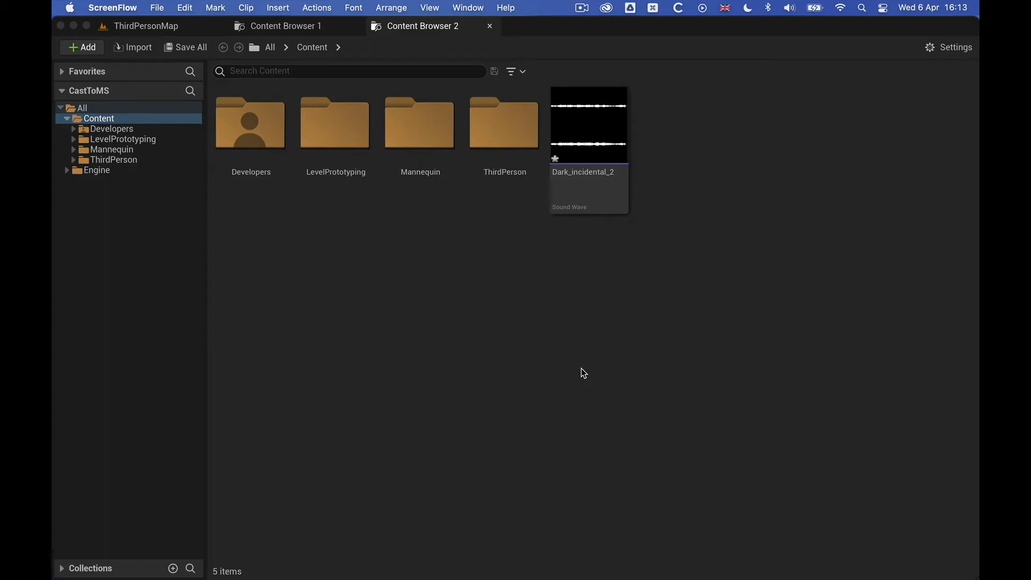
# Create a new MetaSound Source asset named MS_Music in the Content folder.
pyautogui.rightClick(708, 134)
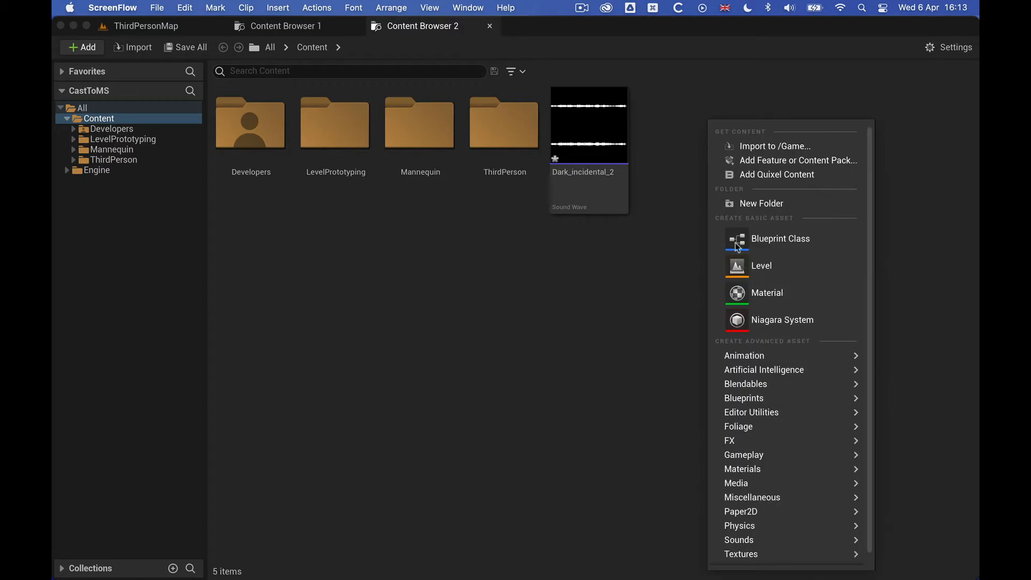
pyautogui.moveTo(753, 541)
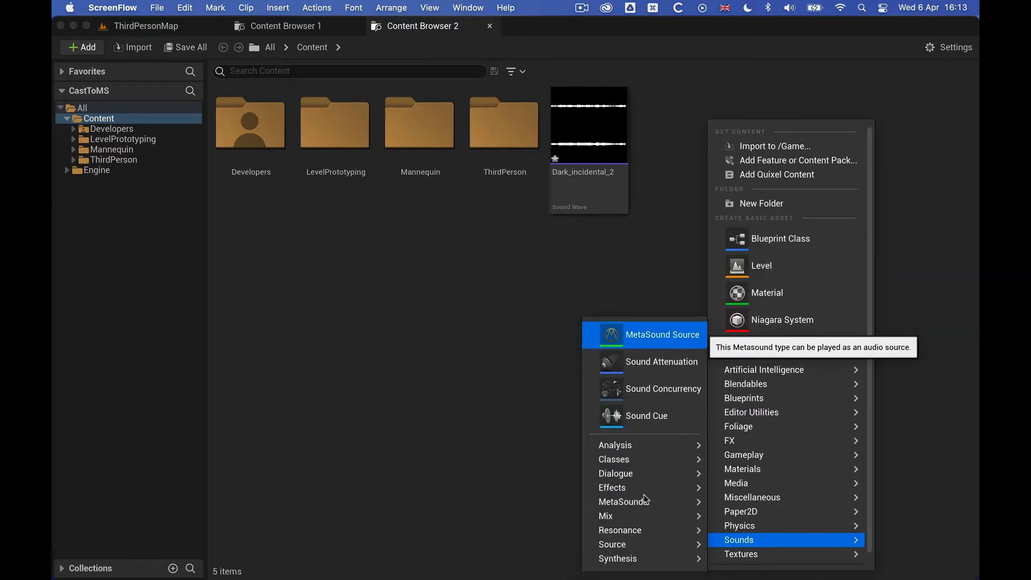
pyautogui.moveTo(622, 502)
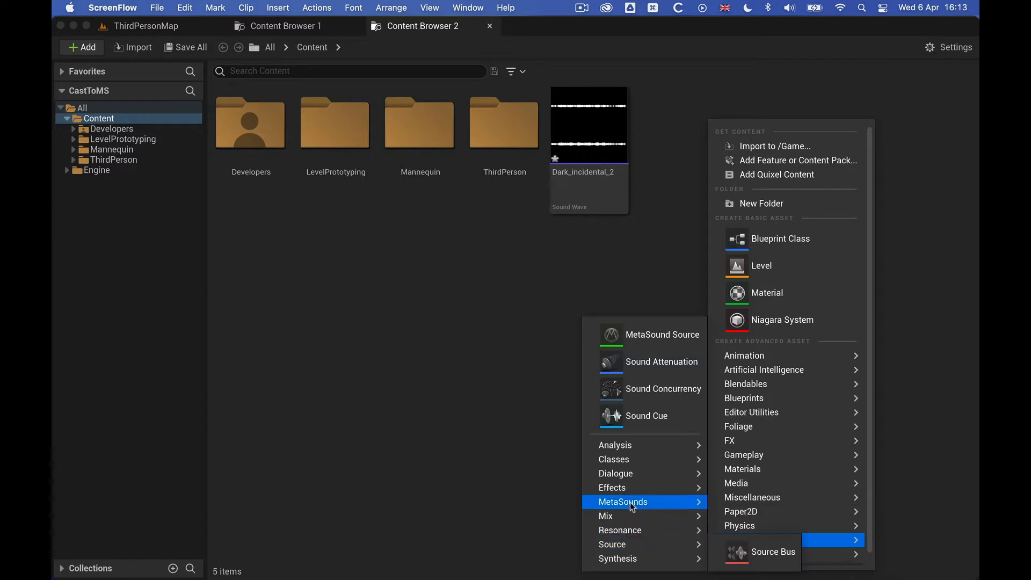
pyautogui.click(645, 337)
pyautogui.write('MS_Music')
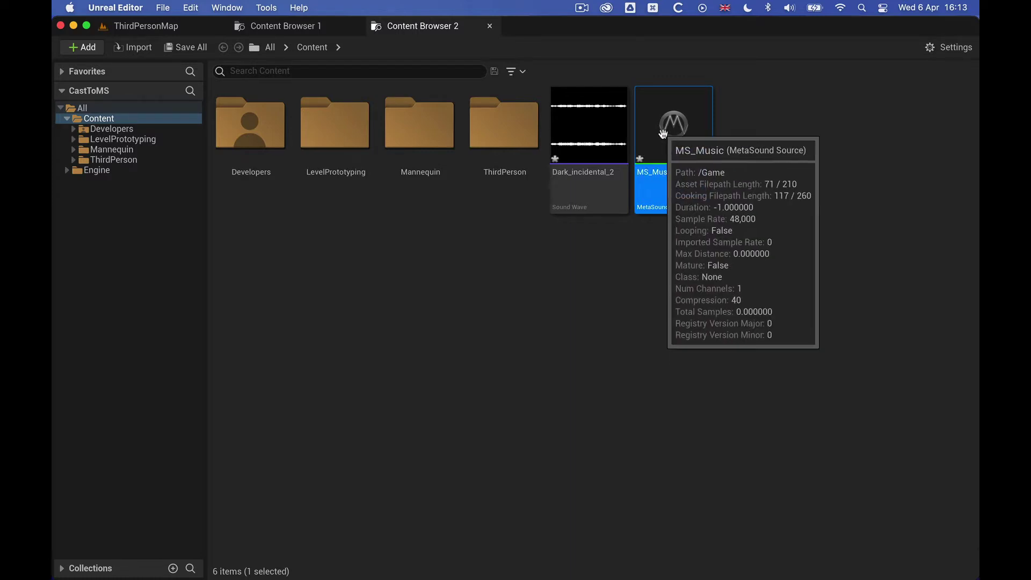
# In MS_Music, add a Wave Player playing Dark_incidental_2 and wire On Play to its Play input.
pyautogui.doubleClick(662, 131)
pyautogui.rightClick(504, 273)
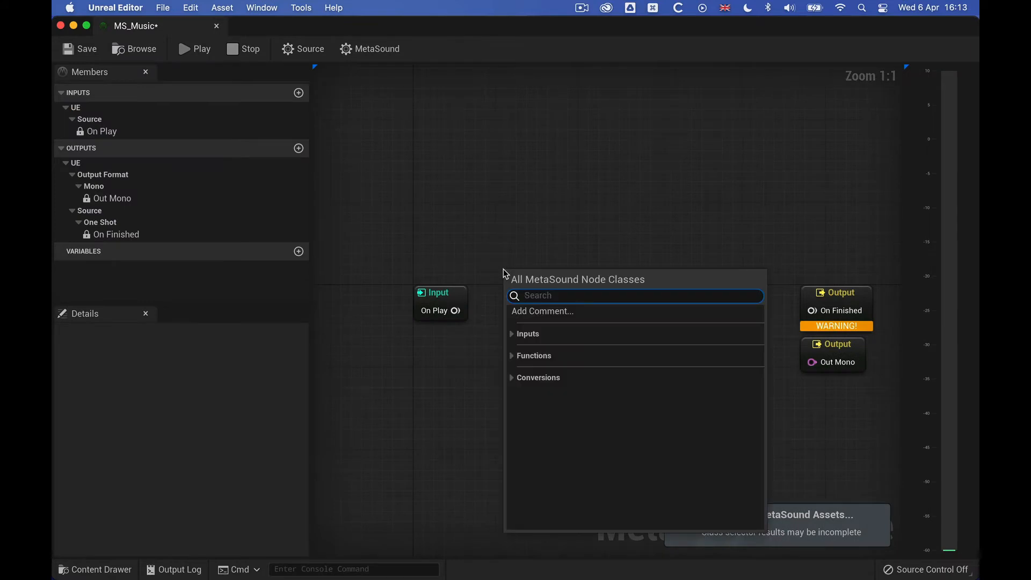
pyautogui.write('wavepla')
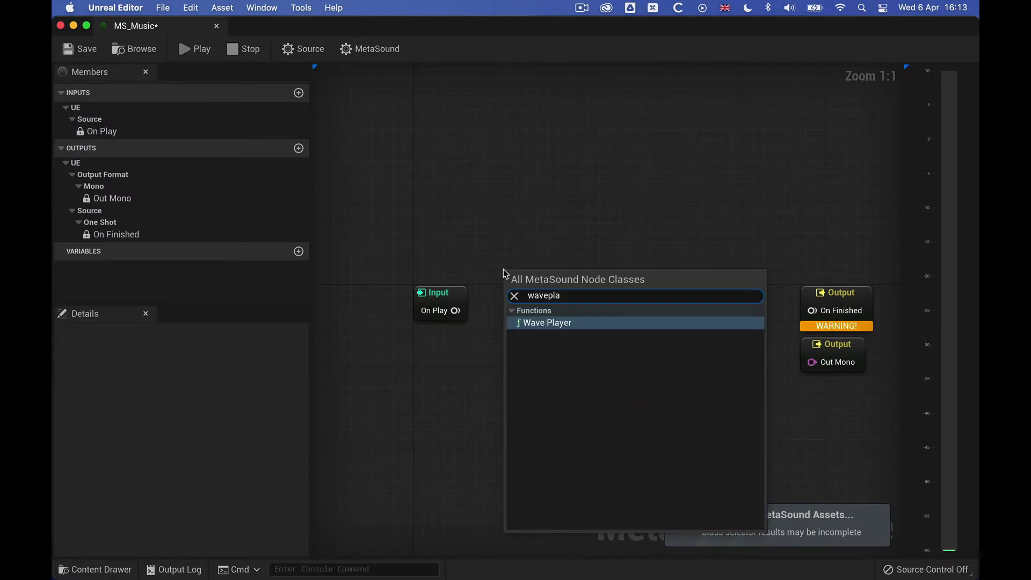
pyautogui.press('Return')
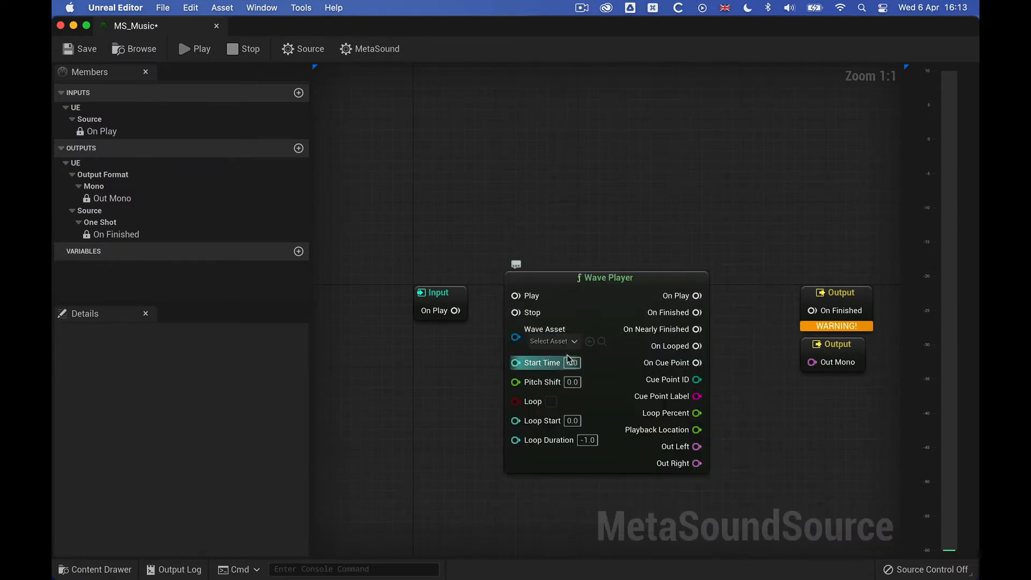
pyautogui.click(574, 343)
pyautogui.write('k')
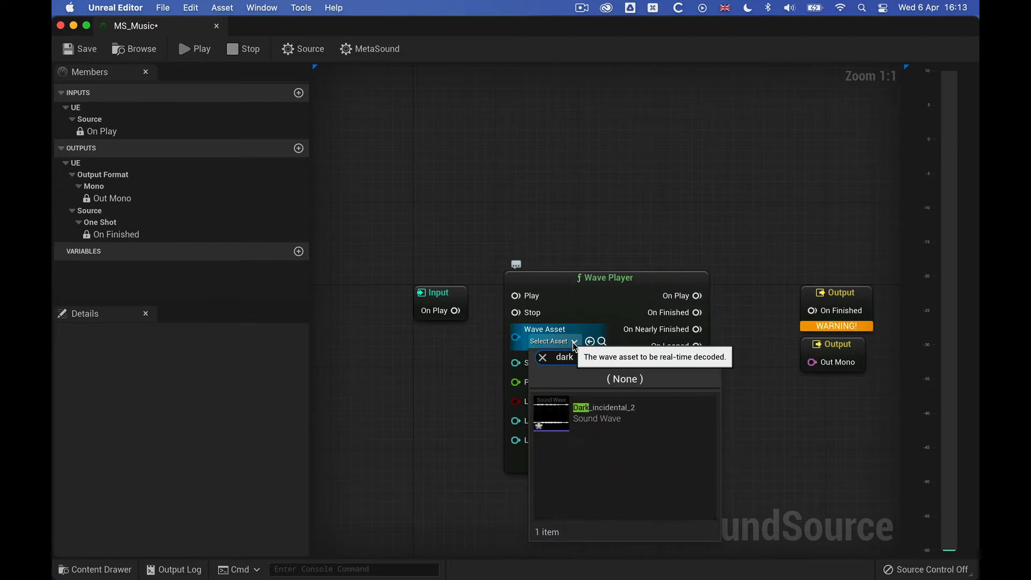
pyautogui.click(585, 411)
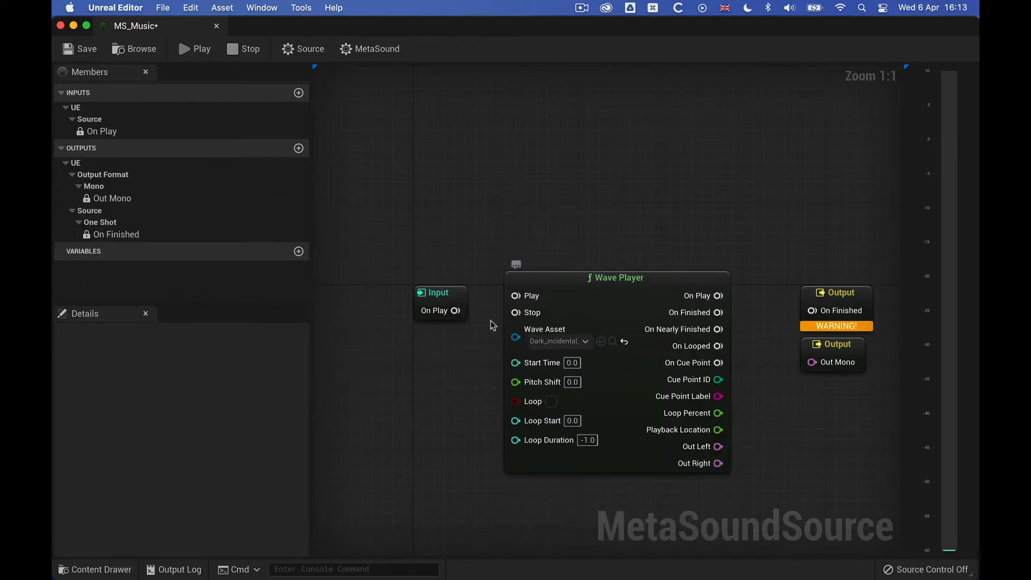
pyautogui.moveTo(456, 310); pyautogui.dragTo(515, 296)
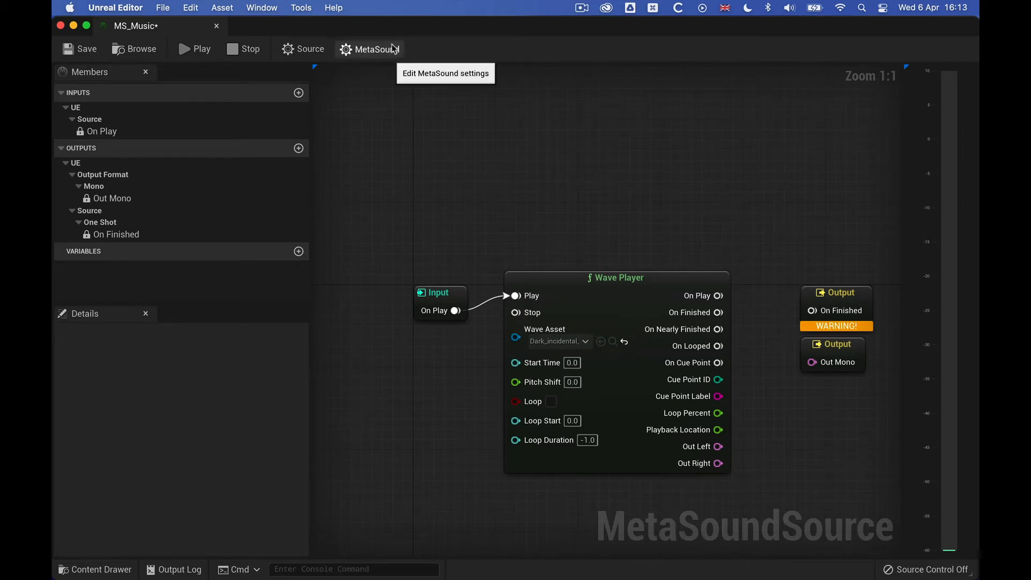
# Set the MetaSound's output format to Stereo.
pyautogui.click(377, 49)
pyautogui.click(229, 376)
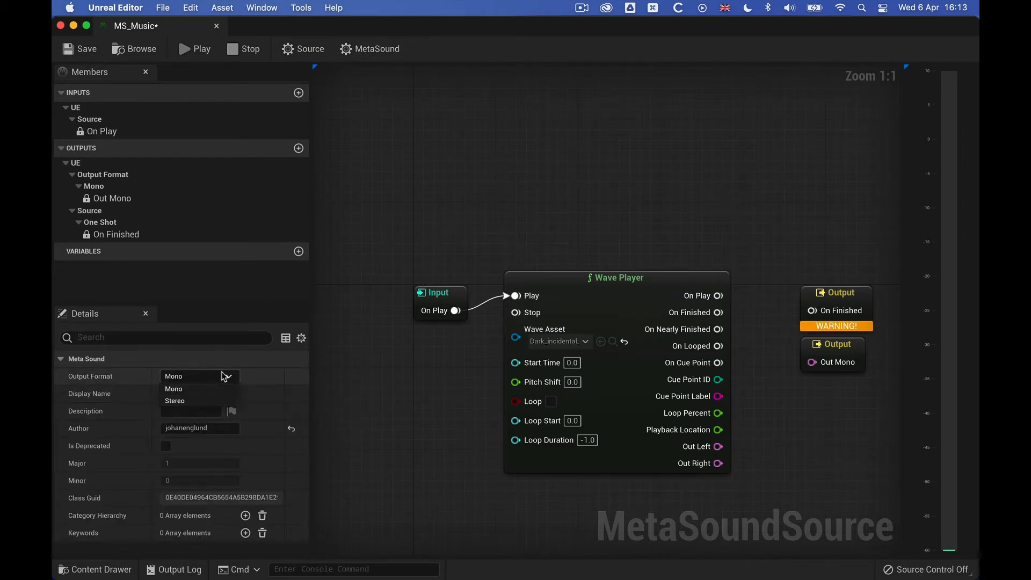
pyautogui.click(181, 407)
# Tidy the node layout, wire Wave Player Out Left/Right to the stereo outputs and preview playback.
pyautogui.moveTo(439, 293); pyautogui.dragTo(438, 282)
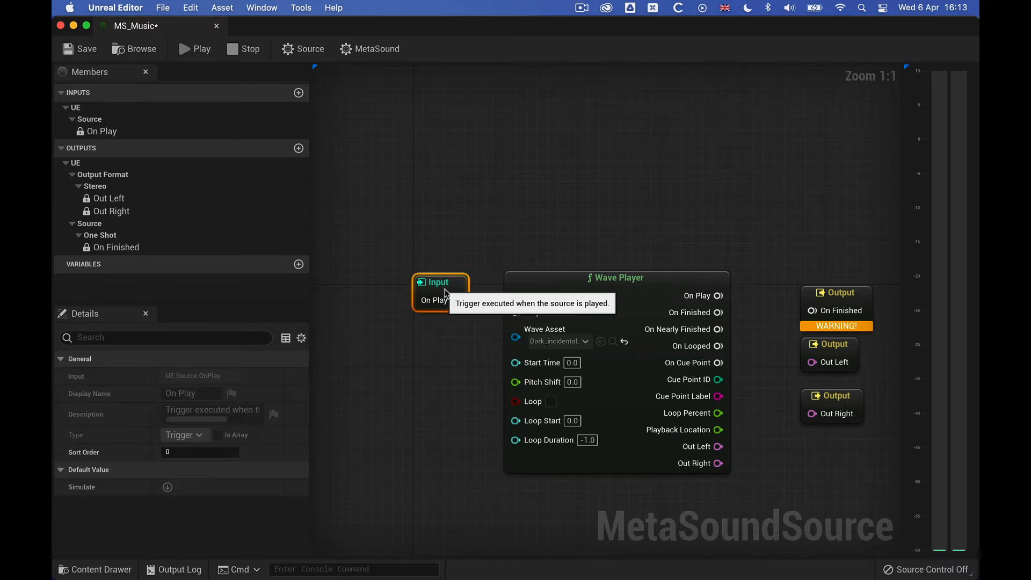
pyautogui.keyDown('shift'); pyautogui.click(608, 312); pyautogui.keyUp('shift')
pyautogui.moveTo(609, 313); pyautogui.dragTo(403, 233)
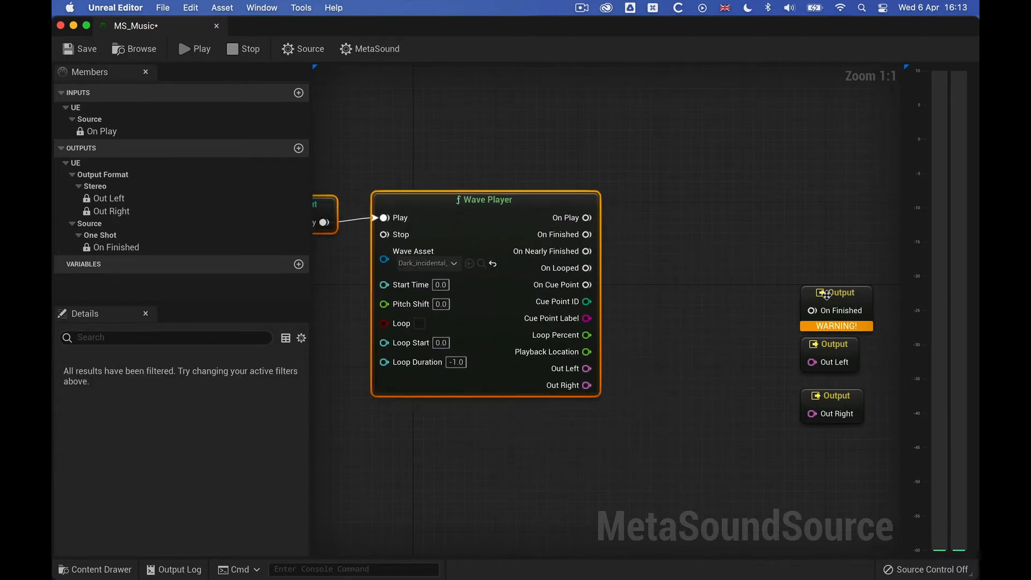
pyautogui.moveTo(838, 303); pyautogui.dragTo(886, 217)
pyautogui.moveTo(764, 280)
pyautogui.mouseDown()
pyautogui.moveTo(774, 419)
pyautogui.moveTo(674, 373)
pyautogui.mouseUp()
pyautogui.click(761, 403)
pyautogui.moveTo(512, 368); pyautogui.dragTo(649, 333)
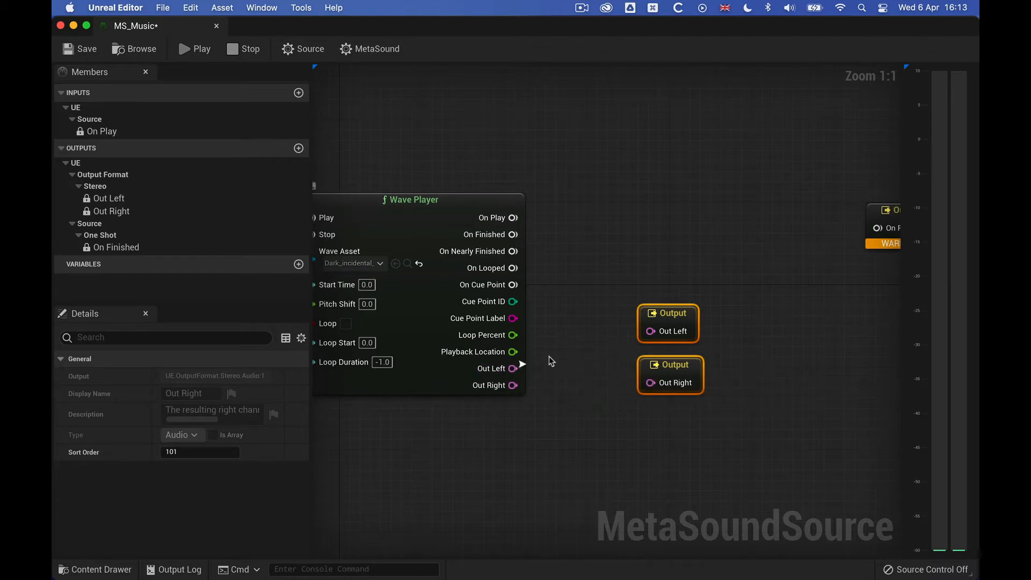
pyautogui.moveTo(512, 385); pyautogui.dragTo(652, 385)
pyautogui.press('space')
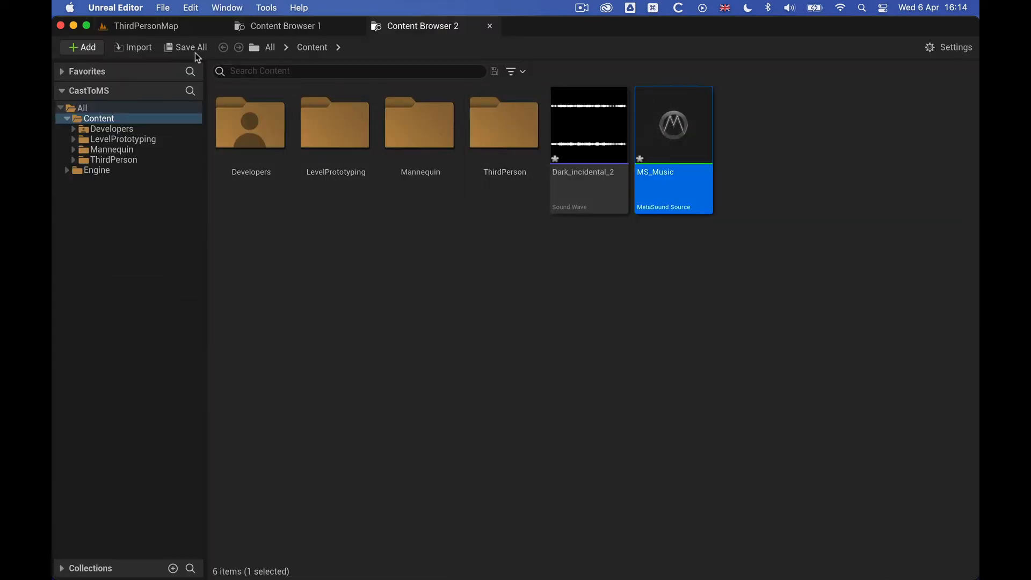
# Place MS_Music from the Content Drawer into the ThirdPersonMap level.
pyautogui.click(145, 26)
pyautogui.hotkey('ctrl', 'space')
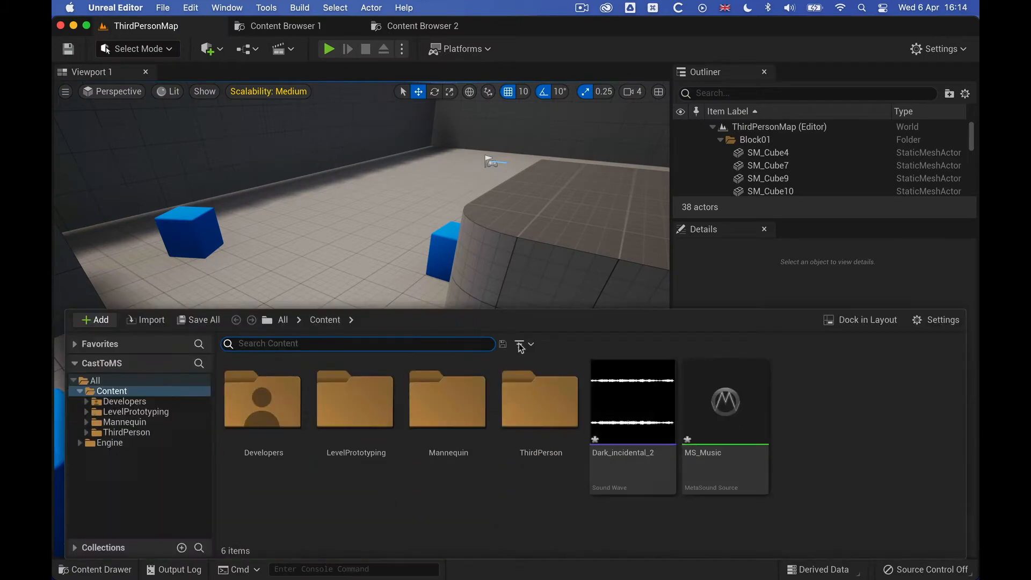
pyautogui.moveTo(732, 451); pyautogui.dragTo(605, 223)
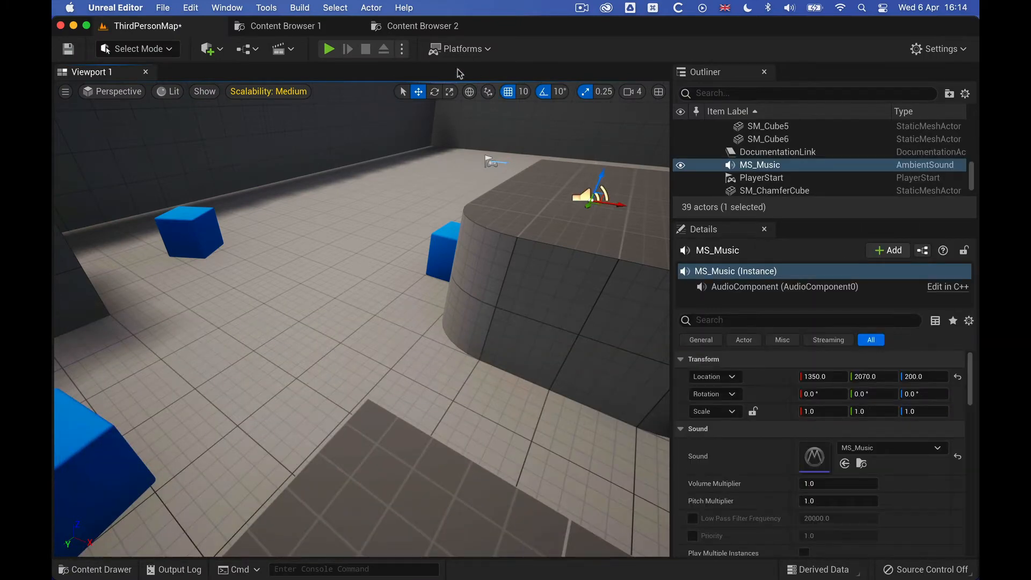
# Play-test the level to hear the music, stop, and select the placed MS_Music actor for removal.
pyautogui.click(329, 48)
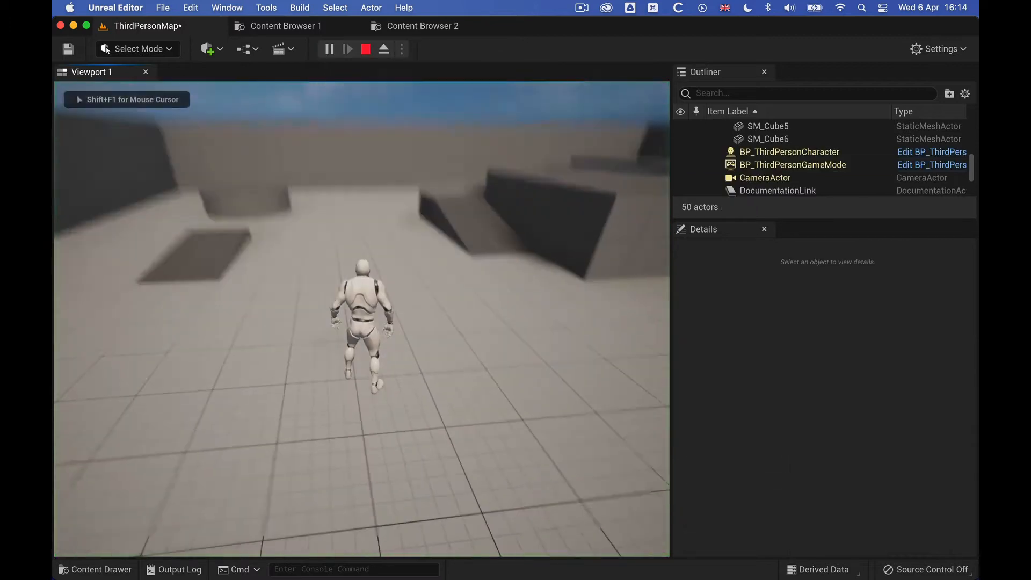
pyautogui.press('w')
pyautogui.press('Escape')
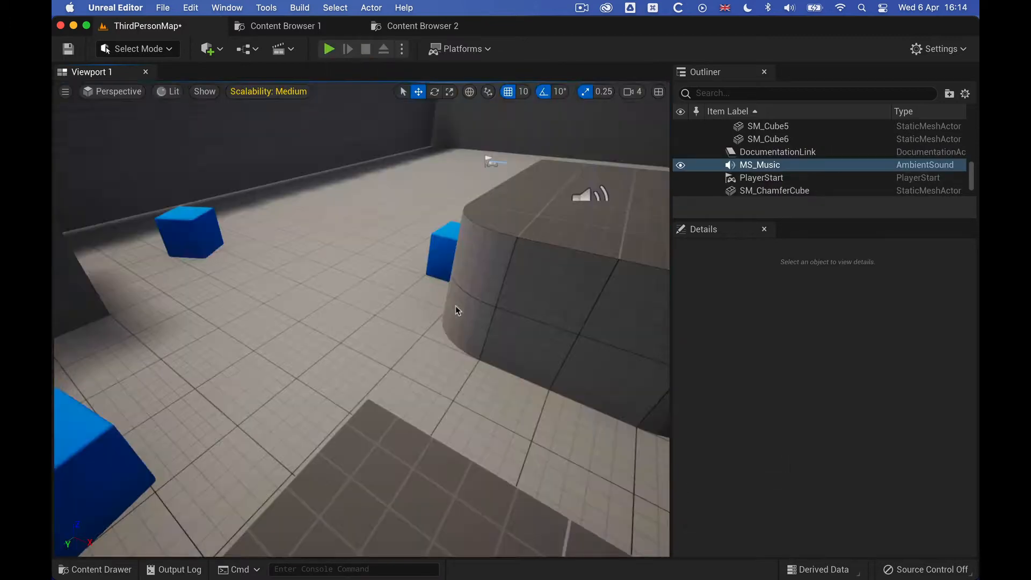
pyautogui.click(774, 151)
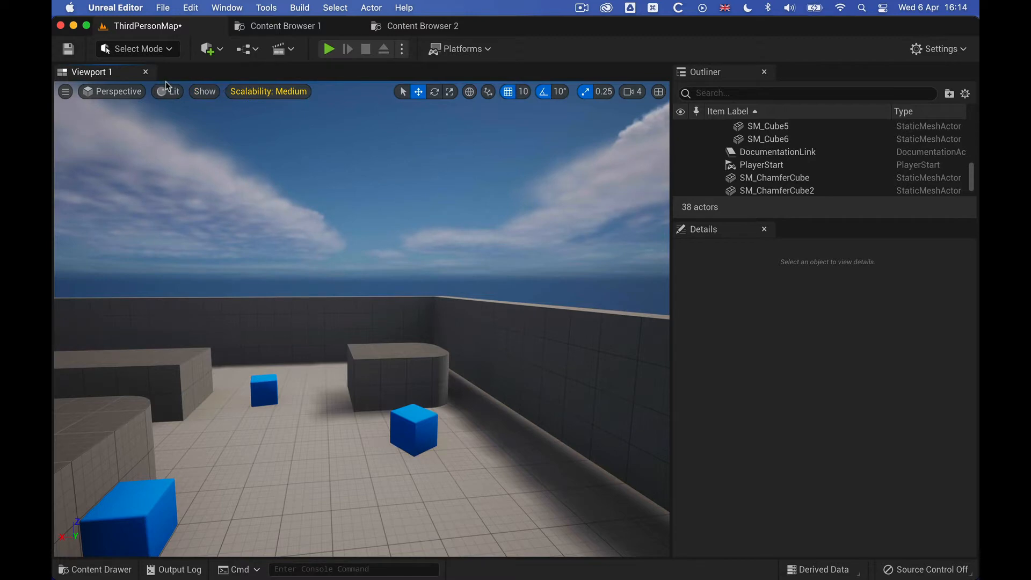
# Add a Trigger Box to the level and lower it down onto the floor area.
pyautogui.click(208, 49)
pyautogui.click(379, 232)
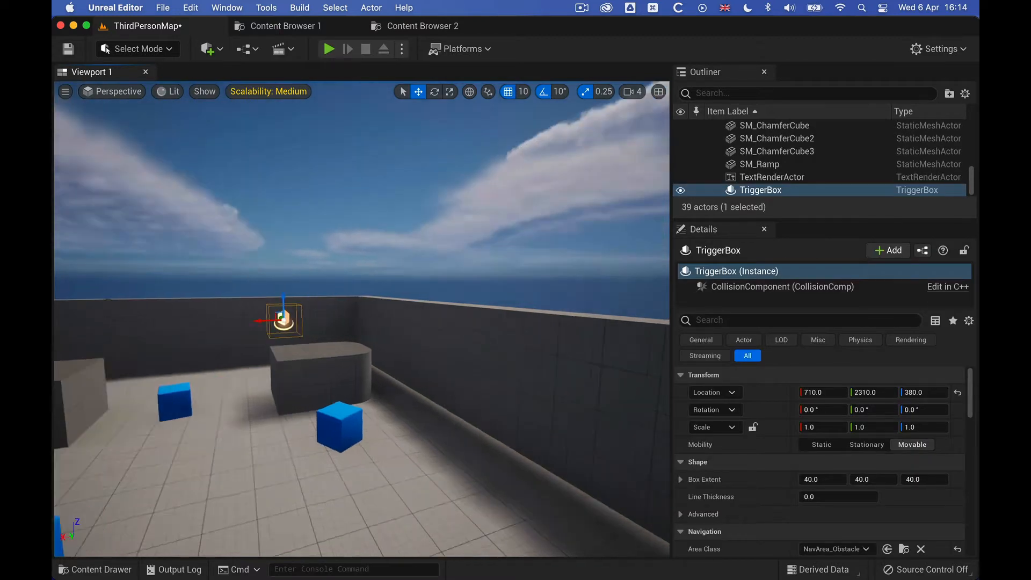
pyautogui.moveTo(352, 314); pyautogui.dragTo(371, 323, button='right')
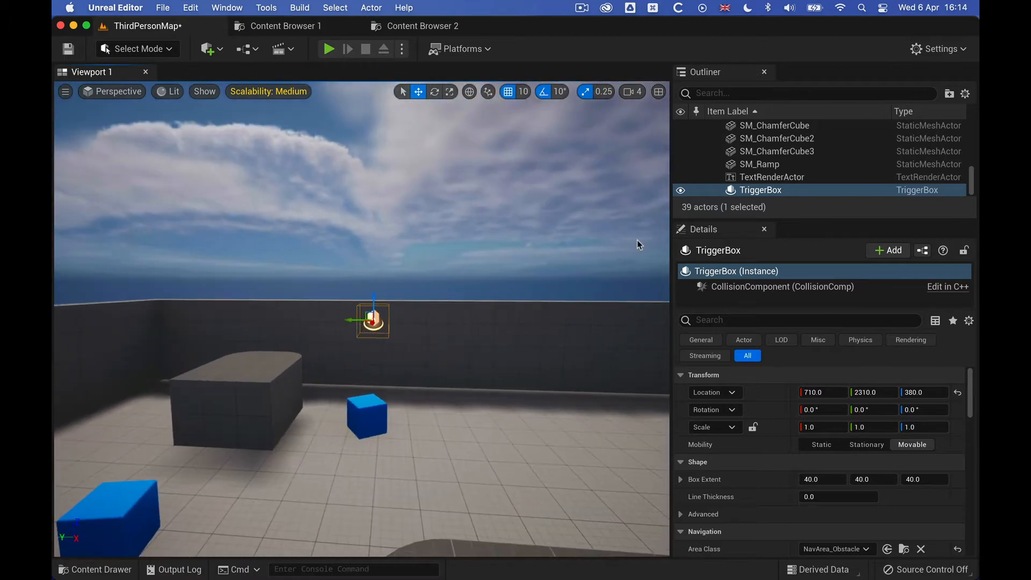
pyautogui.scroll(-2, 813, 403)
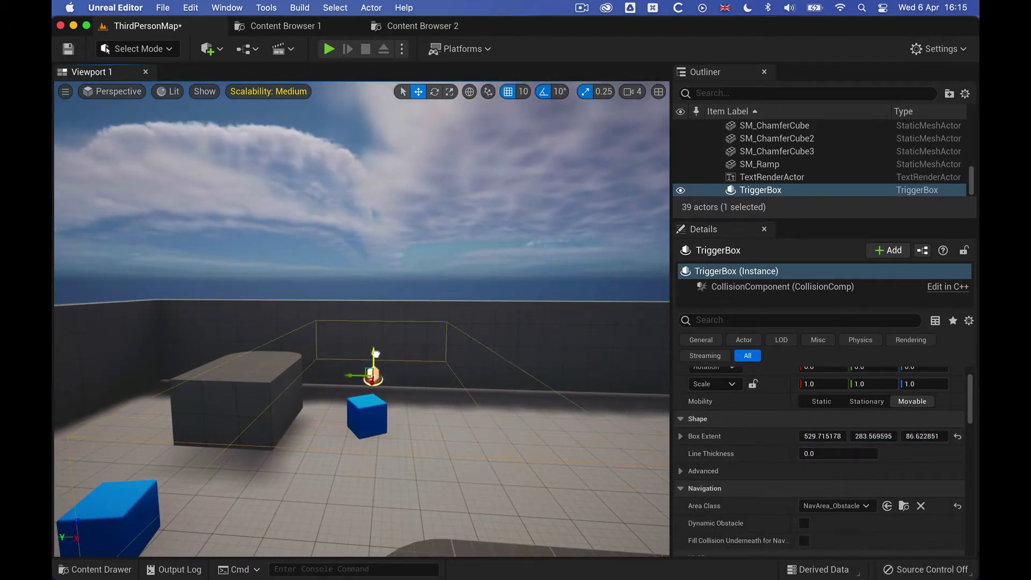
pyautogui.moveTo(376, 353); pyautogui.dragTo(377, 402)
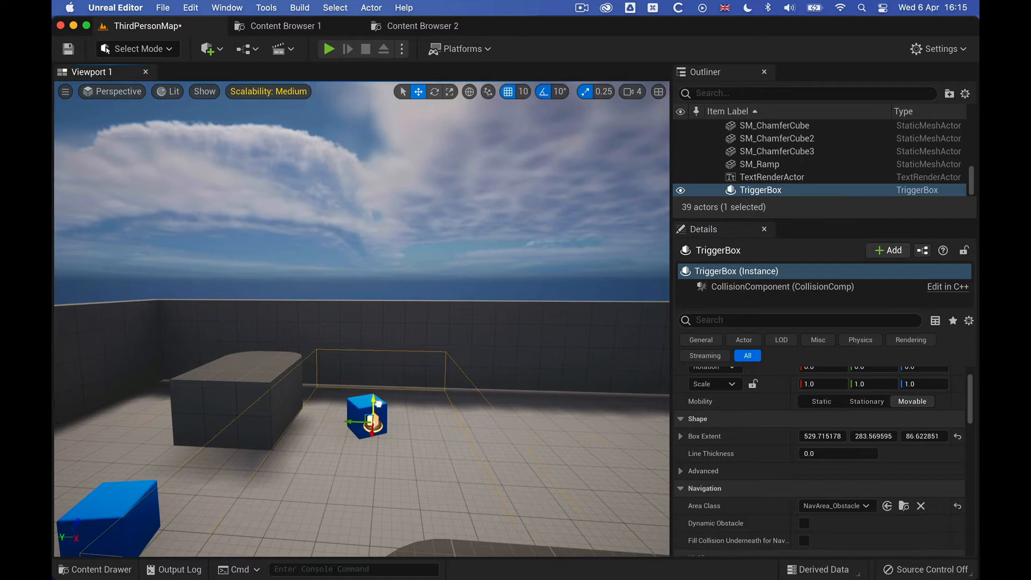
pyautogui.moveTo(392, 323); pyautogui.dragTo(392, 322, button='right')
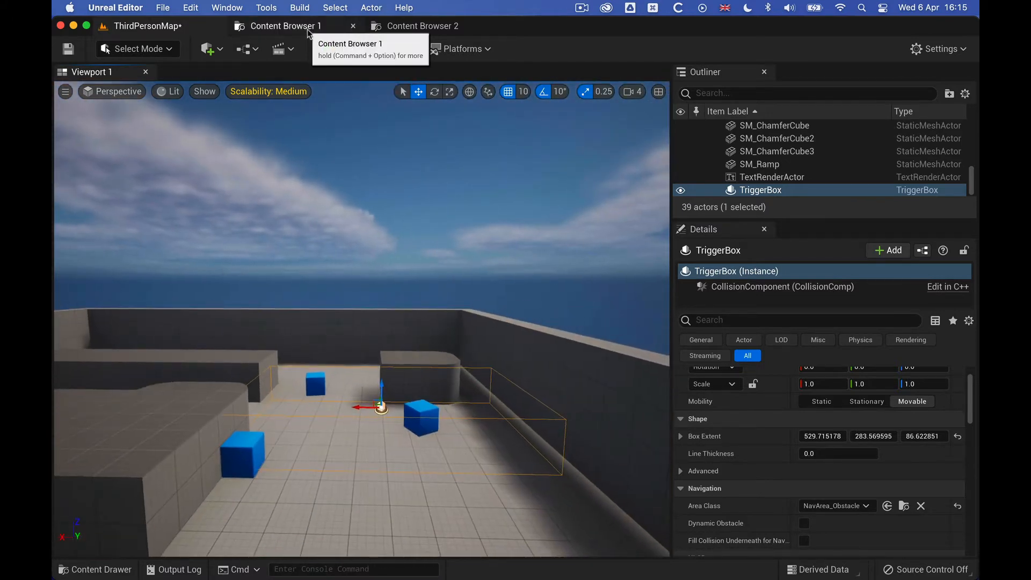
# In the level blueprint, add an OnActorBeginOverlap event for the TriggerBox.
pyautogui.click(250, 49)
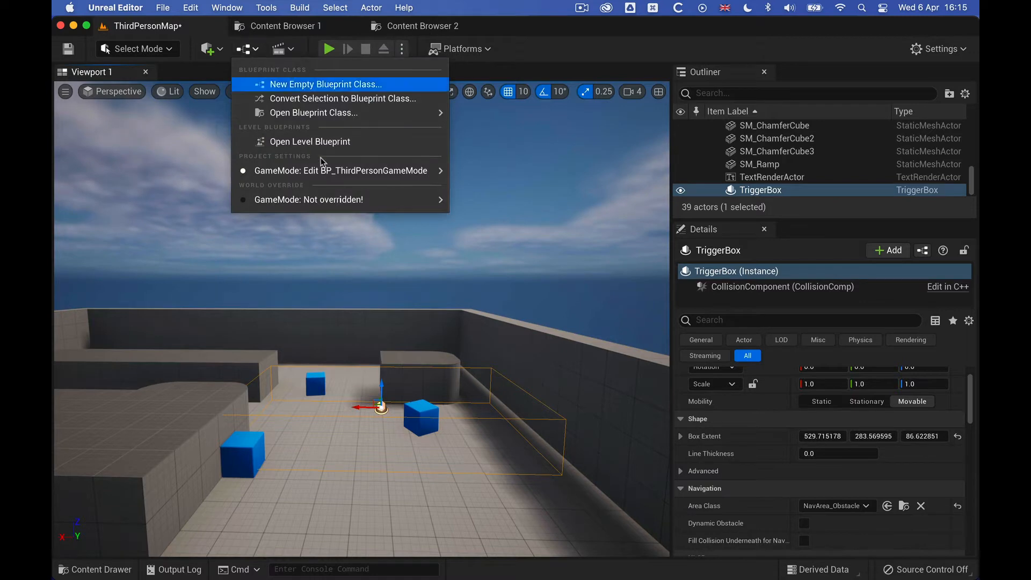
pyautogui.click(310, 141)
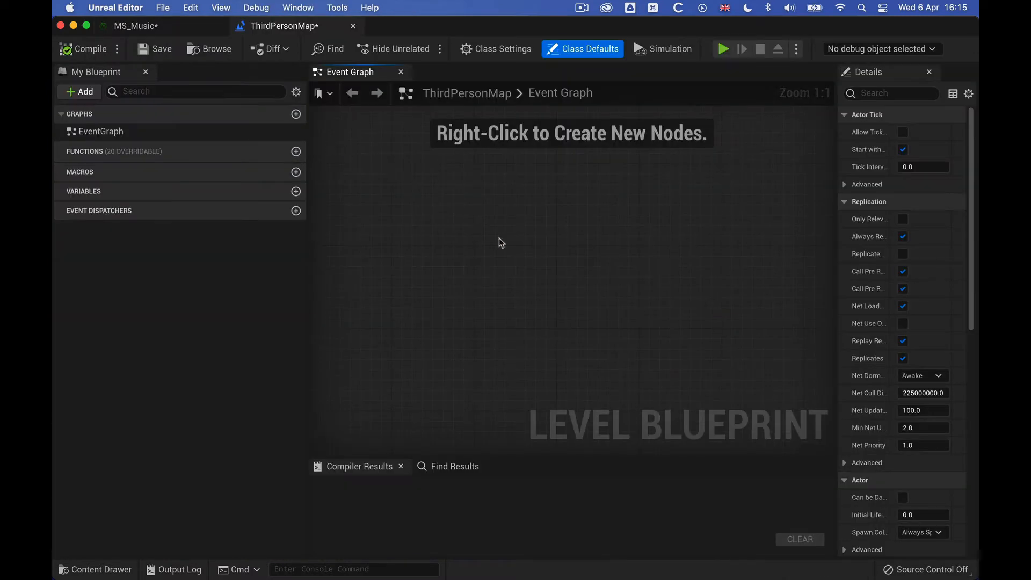
pyautogui.rightClick(541, 242)
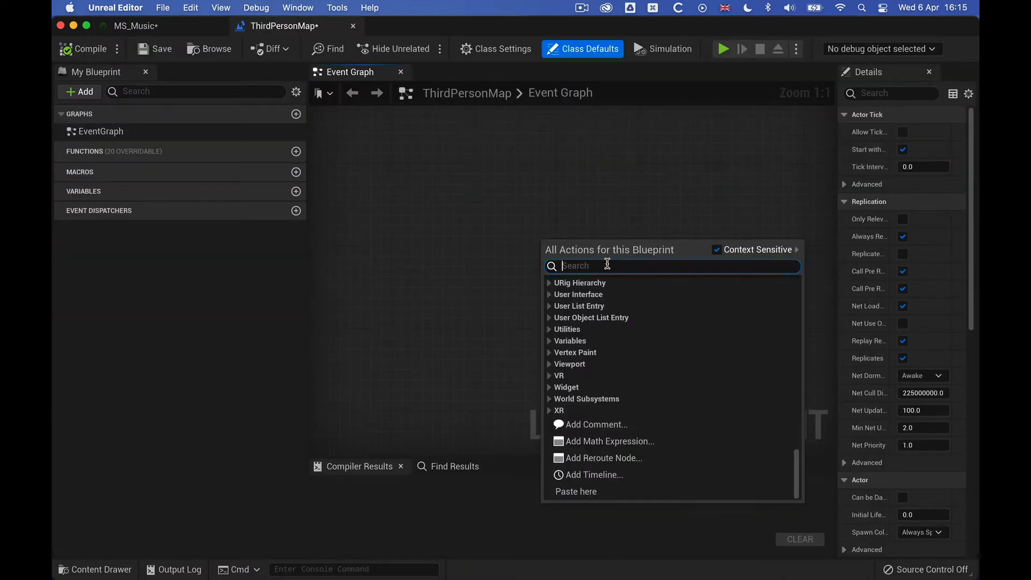
pyautogui.write('begin ove')
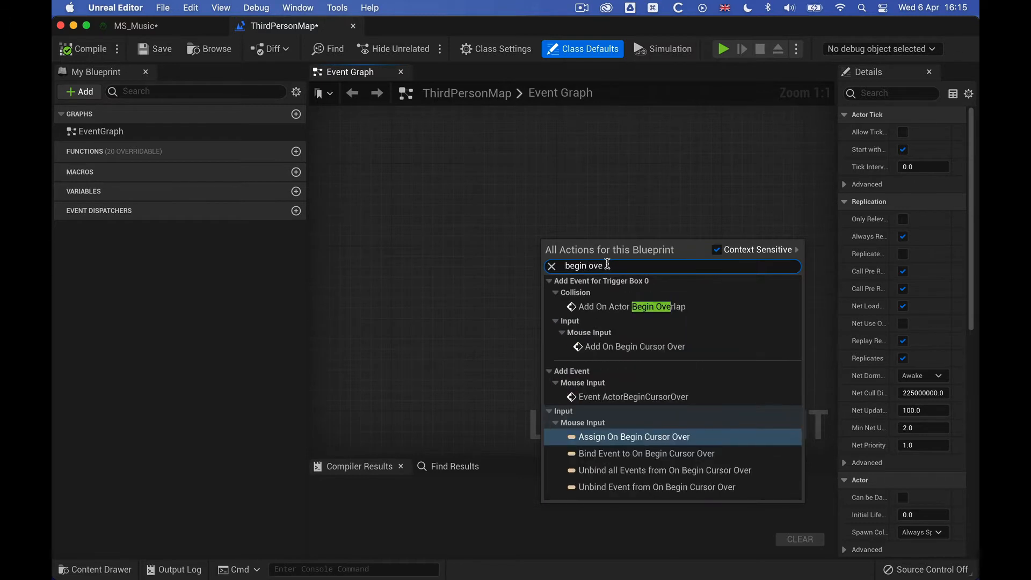
pyautogui.click(643, 307)
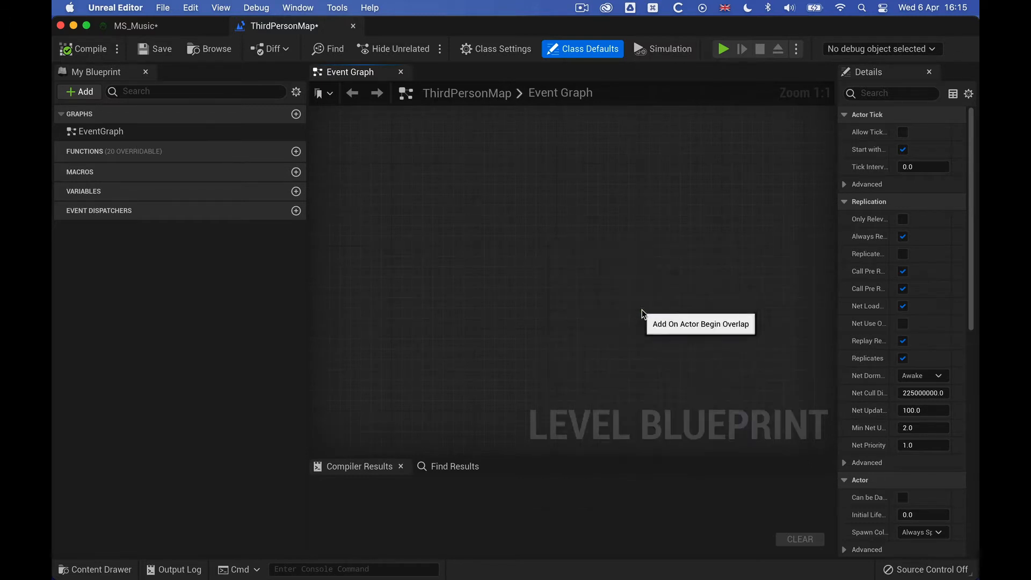
pyautogui.moveTo(681, 270); pyautogui.dragTo(538, 264)
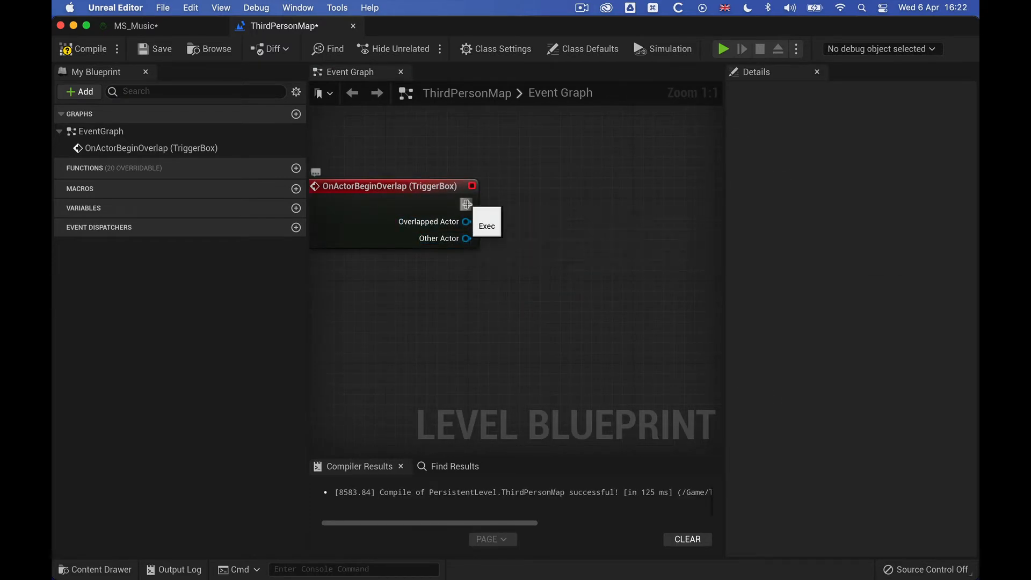
# From the begin-overlap exec, add a Spawn Sound 2D node with Sound set to MS_Music.
pyautogui.moveTo(467, 204); pyautogui.dragTo(579, 205)
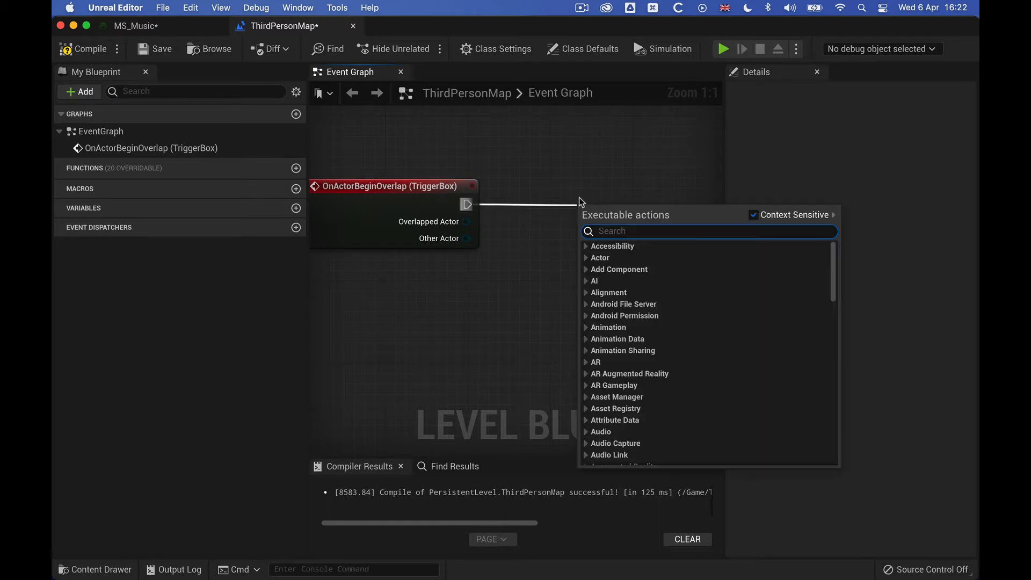
pyautogui.write('spawn wou')
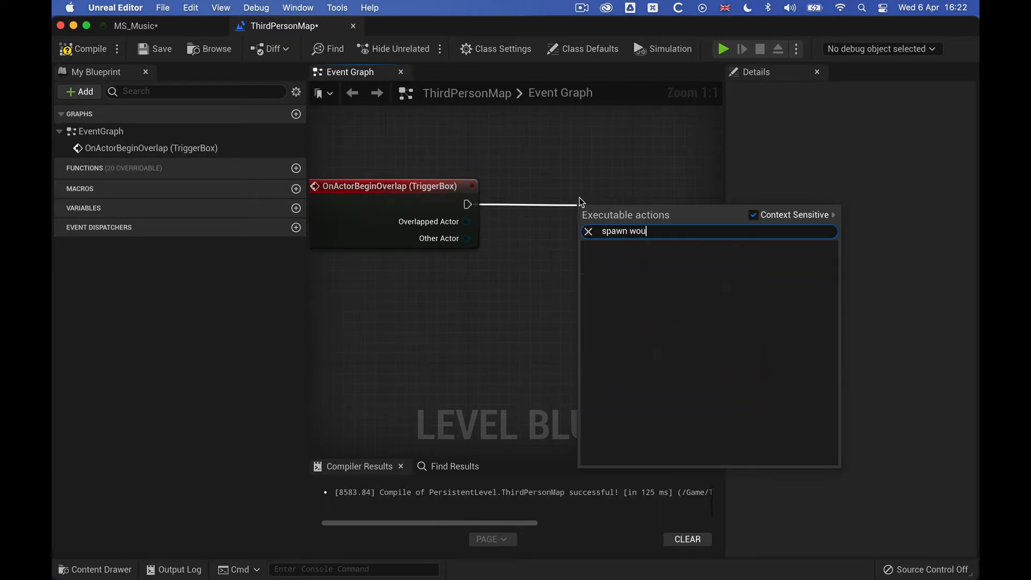
pyautogui.press('BackSpace')
pyautogui.press('BackSpace')
pyautogui.write('s')
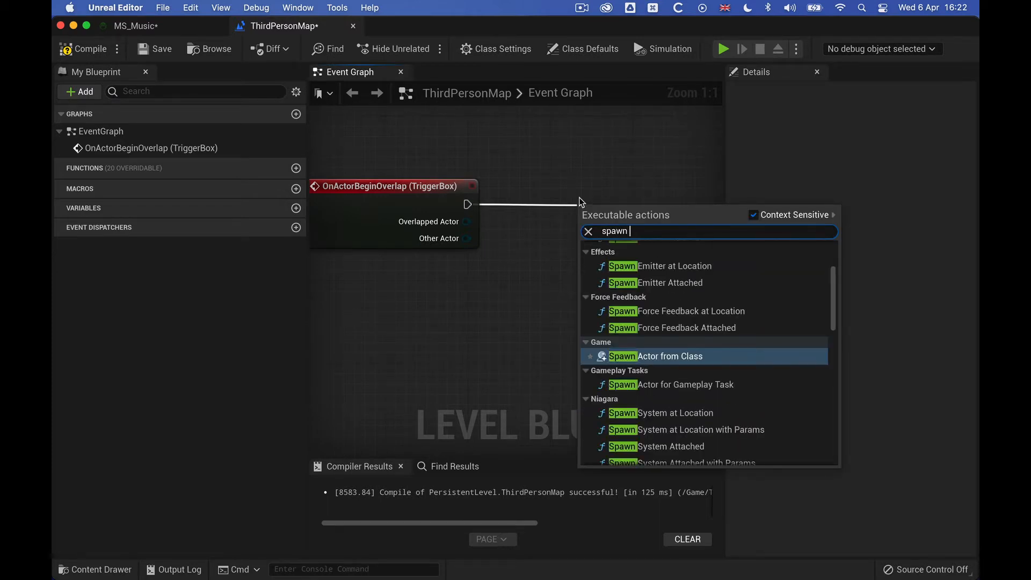
pyautogui.write('ound')
pyautogui.press('Return')
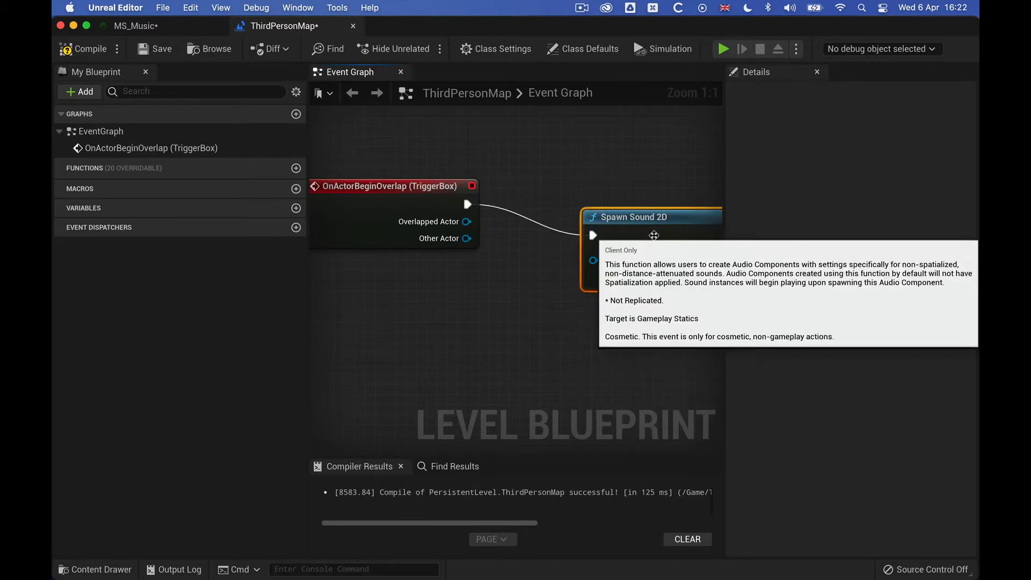
pyautogui.moveTo(612, 213)
pyautogui.mouseDown()
pyautogui.moveTo(580, 199)
pyautogui.moveTo(592, 213)
pyautogui.mouseUp()
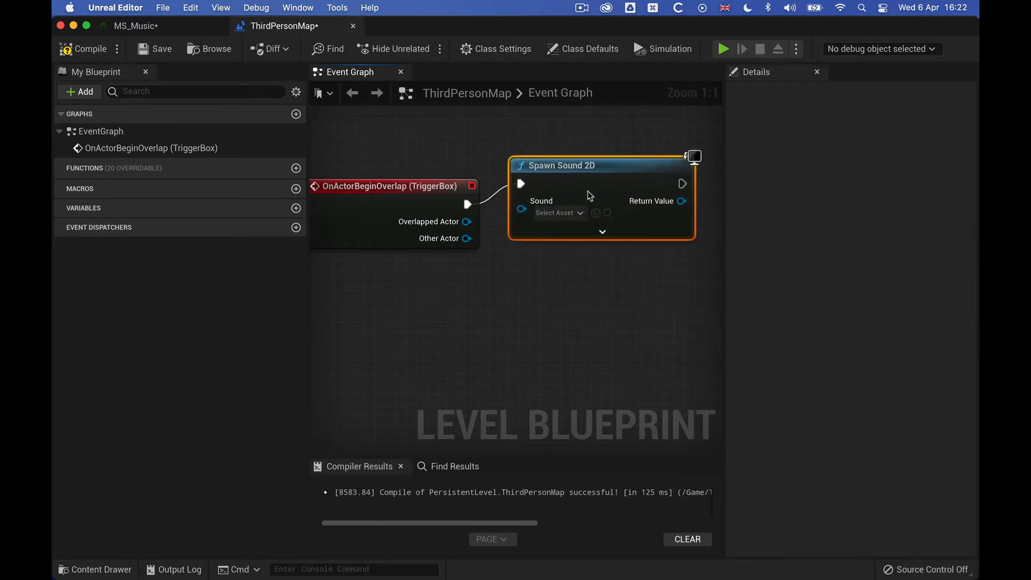
pyautogui.click(569, 234)
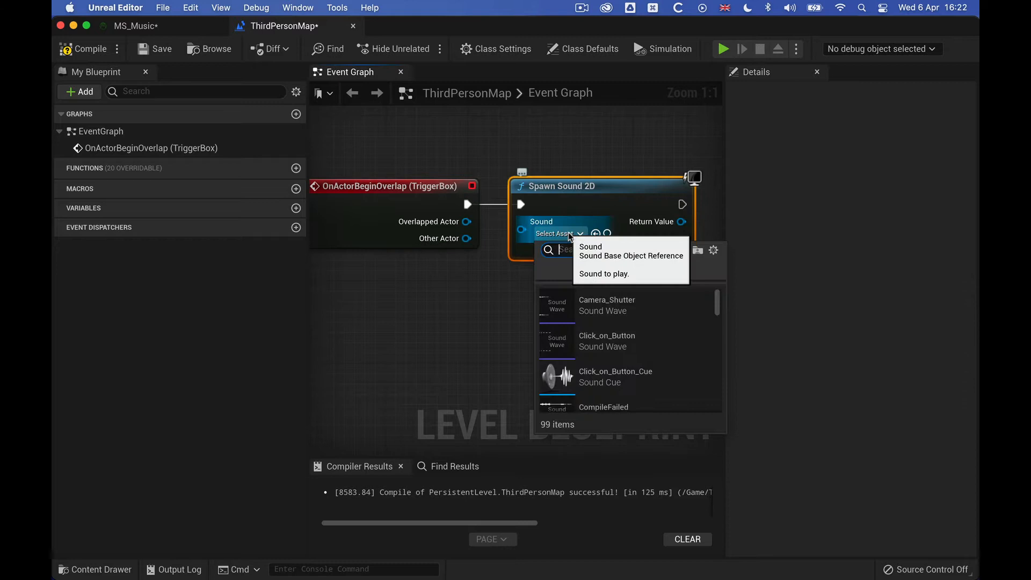
pyautogui.write('ms_')
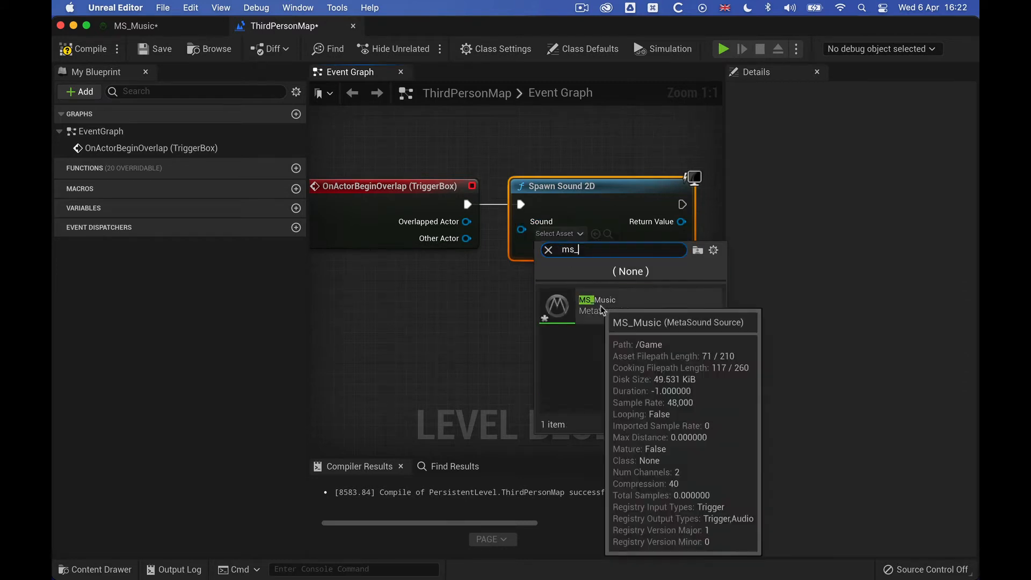
pyautogui.click(597, 305)
pyautogui.scroll(-1, 643, 271)
# Pull a wire out of Spawn Sound 2D's Return Value to add the next node.
pyautogui.moveTo(644, 271); pyautogui.dragTo(567, 270, button='right')
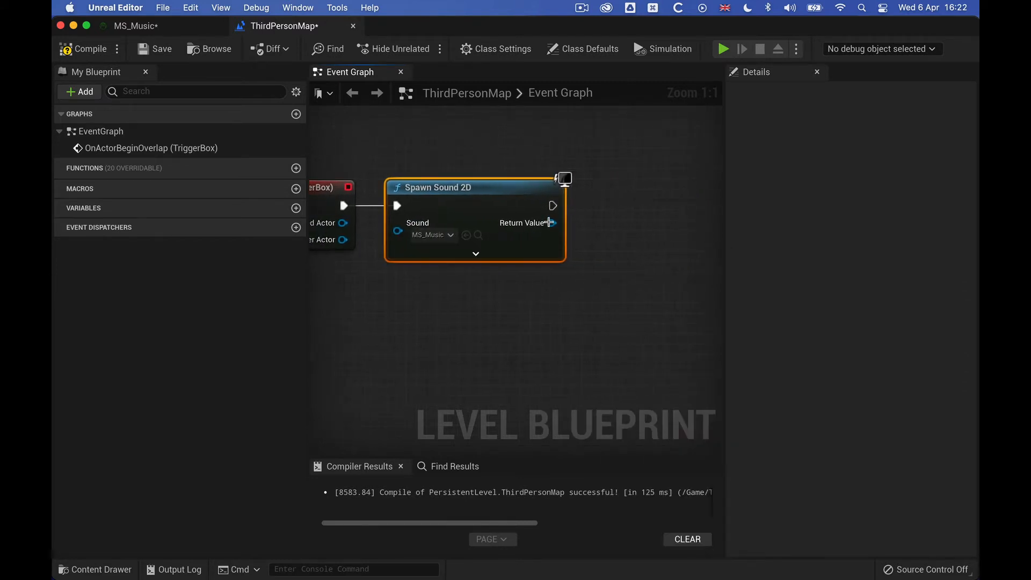
pyautogui.moveTo(555, 206)
pyautogui.mouseDown()
pyautogui.moveTo(638, 205)
pyautogui.moveTo(623, 204)
pyautogui.mouseUp()
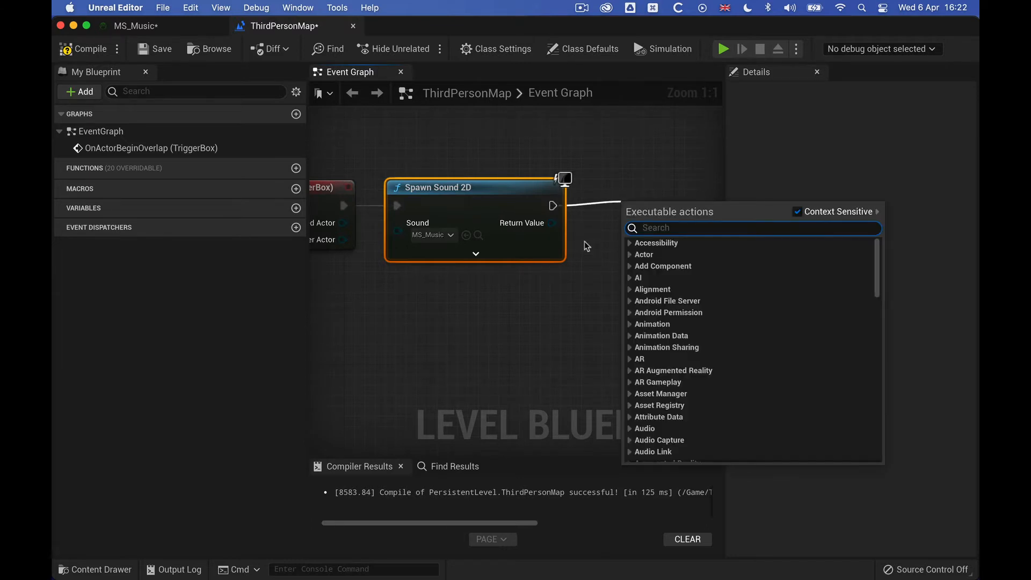
pyautogui.click(586, 245)
pyautogui.moveTo(592, 243); pyautogui.dragTo(496, 250, button='right')
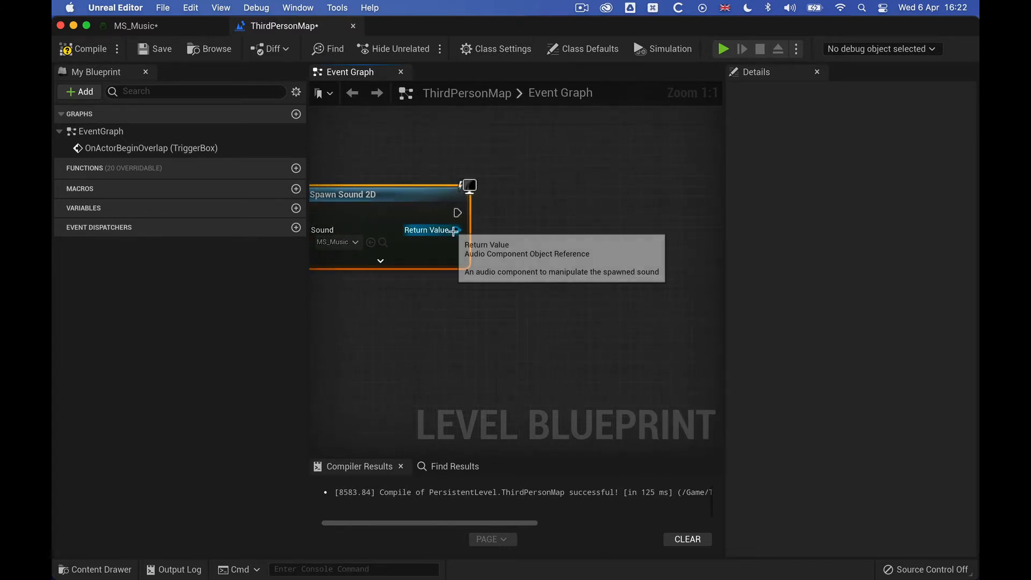
pyautogui.moveTo(455, 231); pyautogui.dragTo(591, 218)
pyautogui.write('rigger')
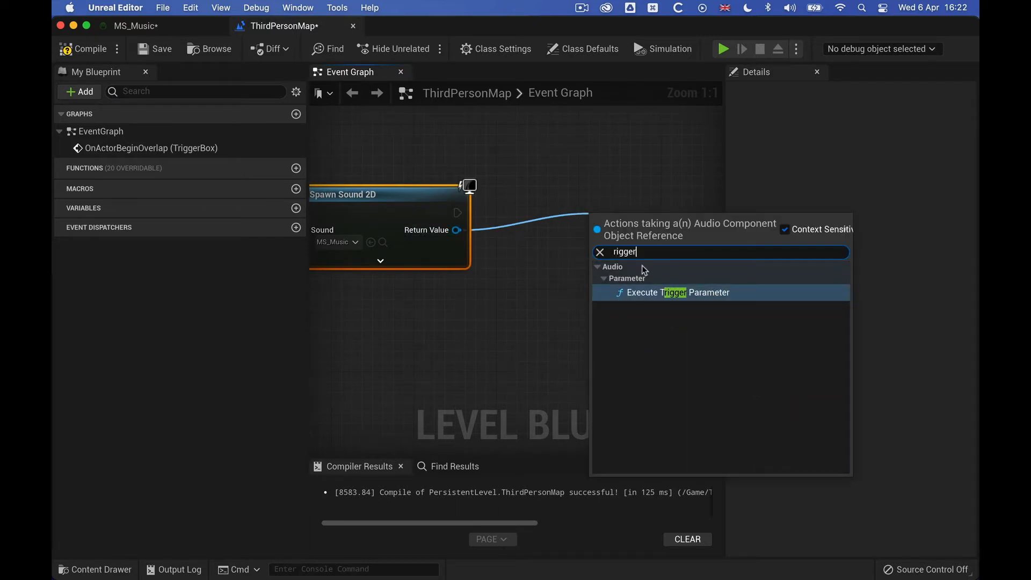
# Add an Execute Trigger Parameter node on the spawned sound with In Name set to Start.
pyautogui.click(668, 292)
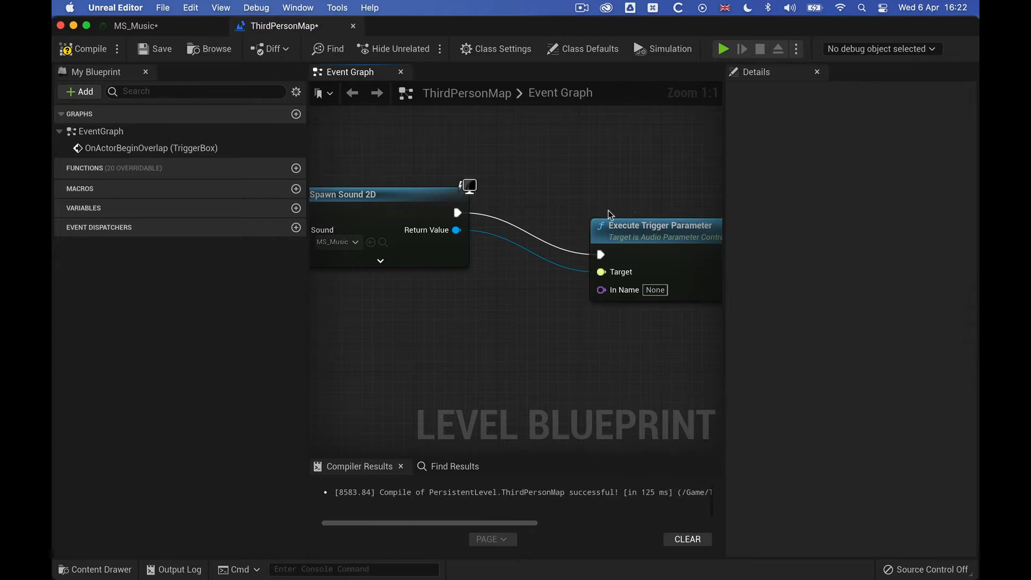
pyautogui.moveTo(610, 225); pyautogui.dragTo(546, 185)
pyautogui.doubleClick(568, 249)
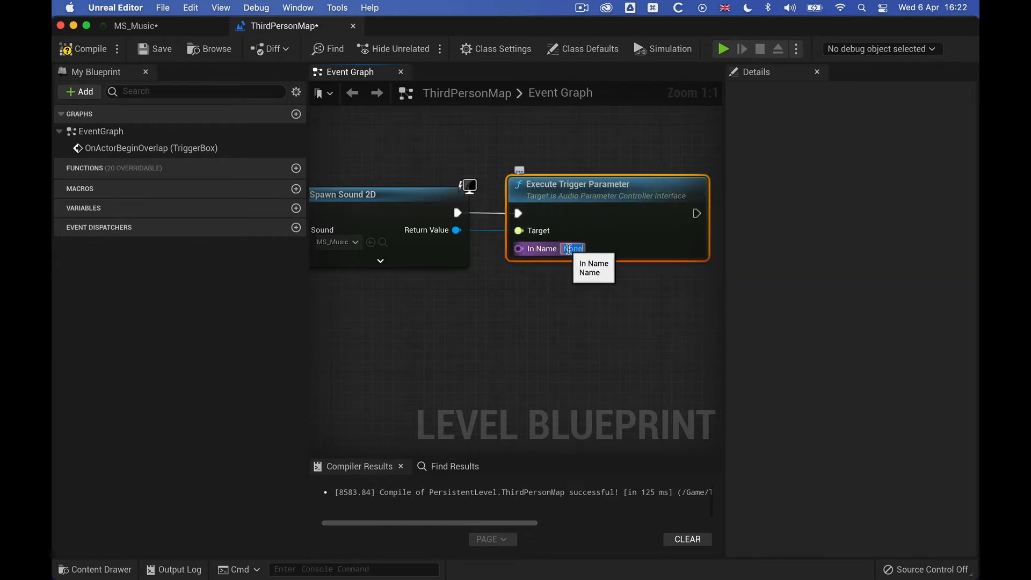
pyautogui.write('Start')
pyautogui.press('Return')
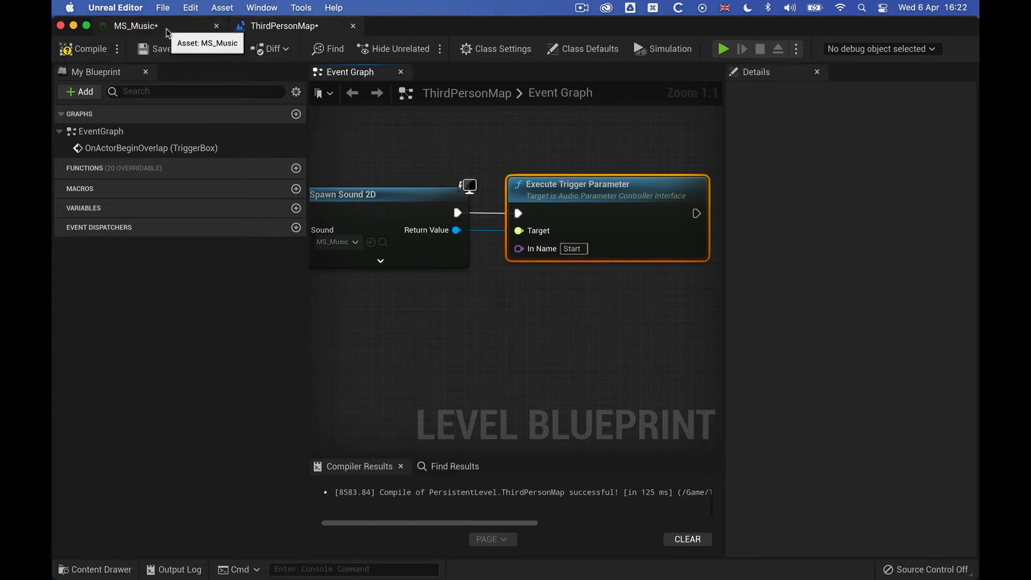
# In MS_Music, promote the Wave Player's Play pin to a new trigger graph input and select it for renaming to Start.
pyautogui.click(135, 26)
pyautogui.moveTo(577, 269); pyautogui.dragTo(692, 267, button='right')
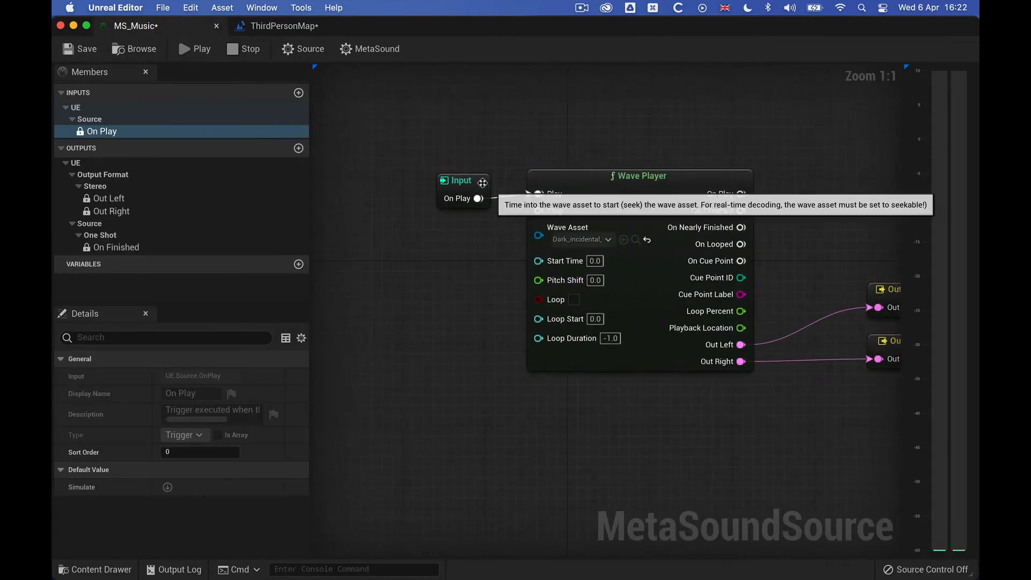
pyautogui.moveTo(477, 180); pyautogui.dragTo(466, 124)
pyautogui.click(522, 179)
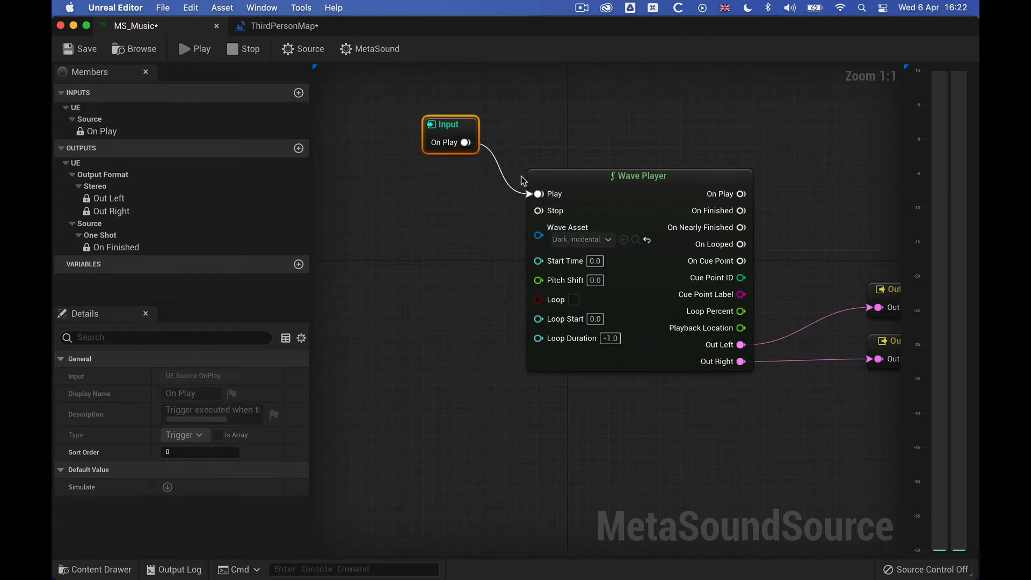
pyautogui.moveTo(539, 194); pyautogui.dragTo(420, 226)
pyautogui.click(441, 221)
pyautogui.click(484, 266)
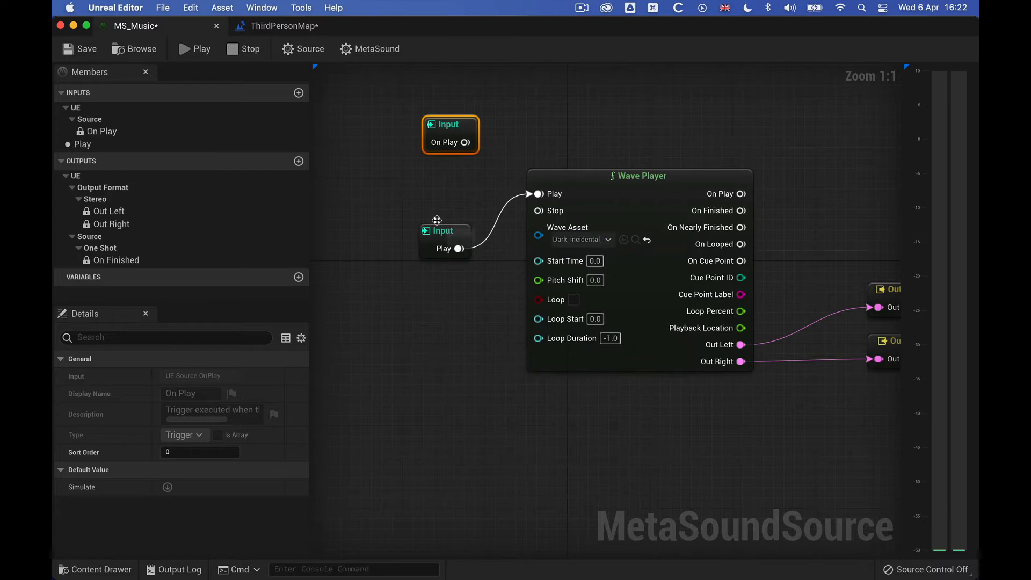
pyautogui.click(442, 232)
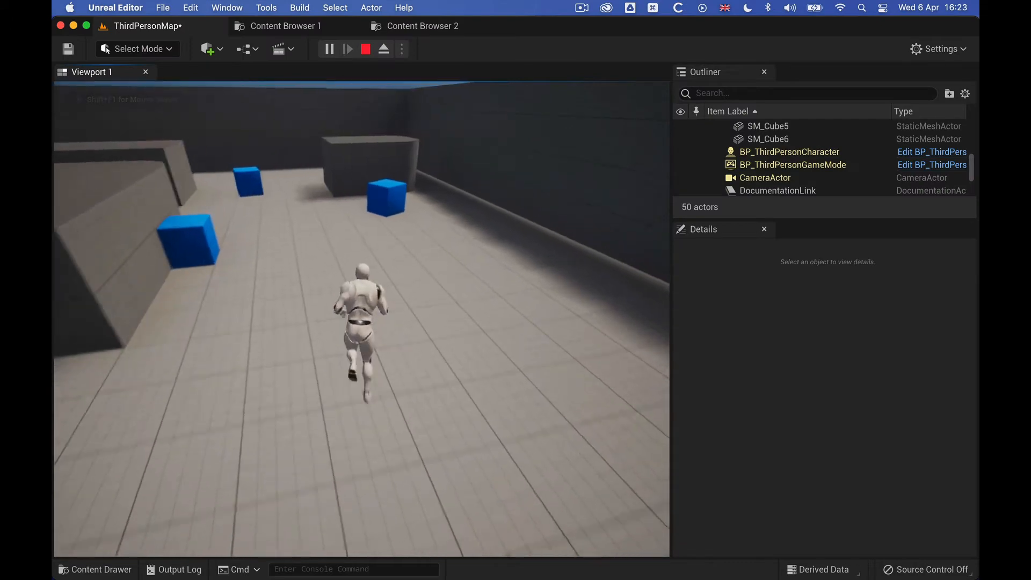
# Run the character around the floor with WASD, then end the play session.
pyautogui.press('w')
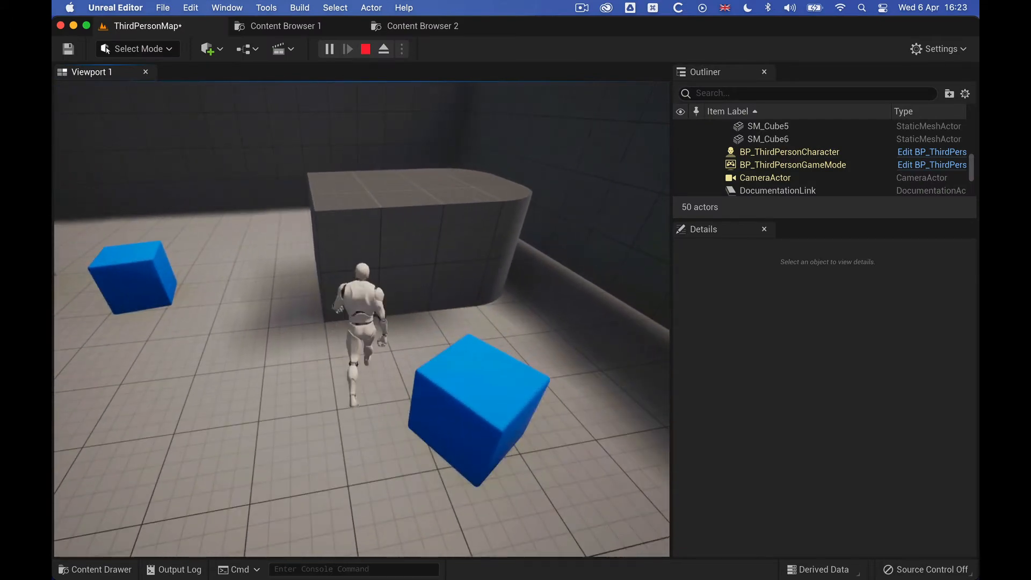
pyautogui.press('s')
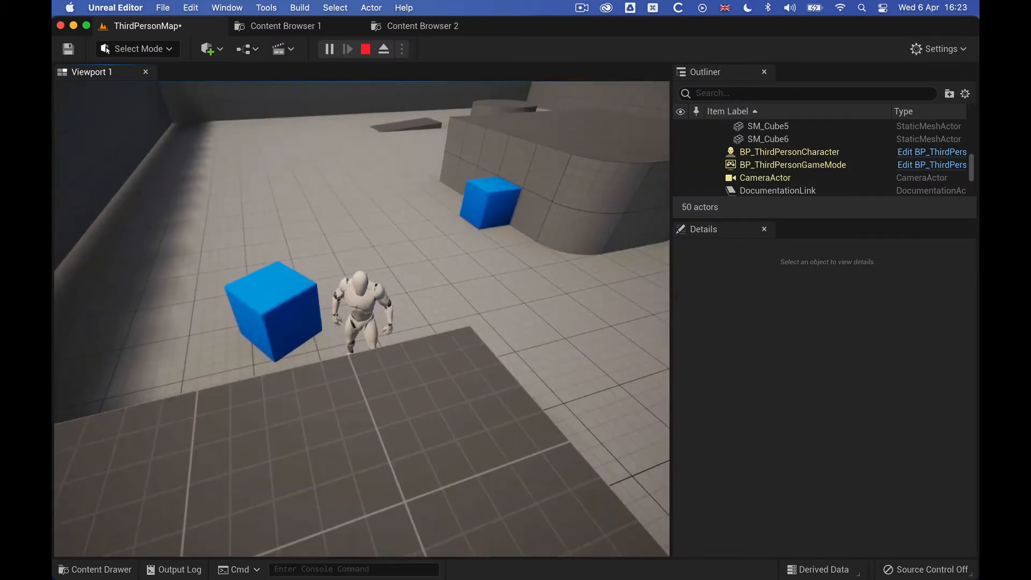
pyautogui.press('w')
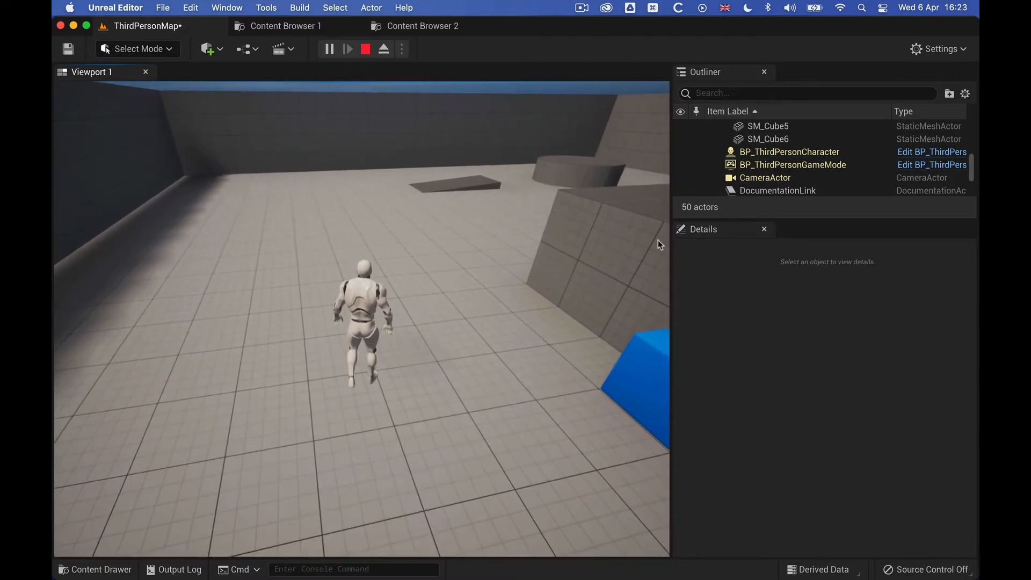
pyautogui.press('Escape')
pyautogui.write('trig')
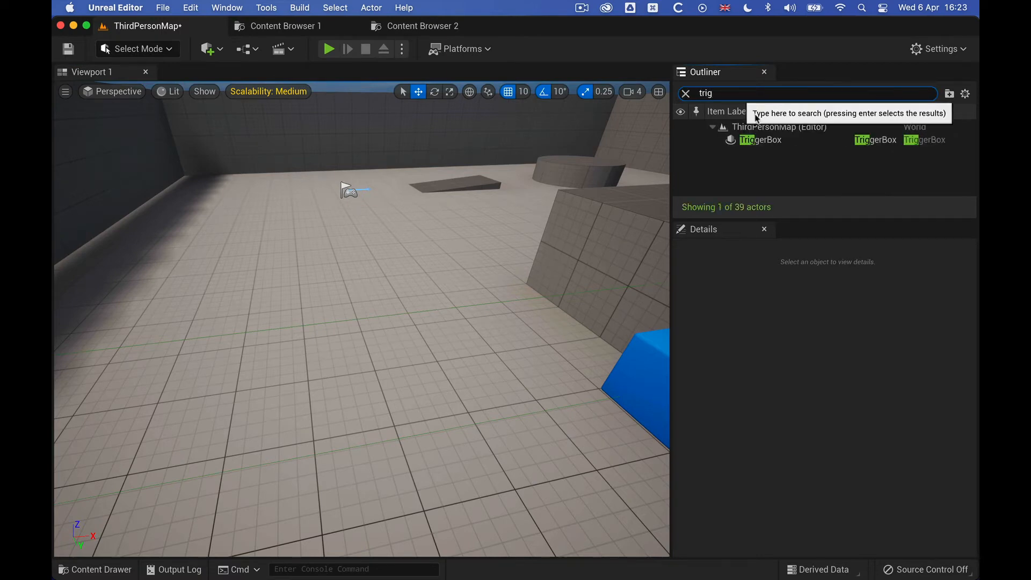
# In the level blueprint, add an OnActorEndOverlap event for the TriggerBox and position it.
pyautogui.click(762, 141)
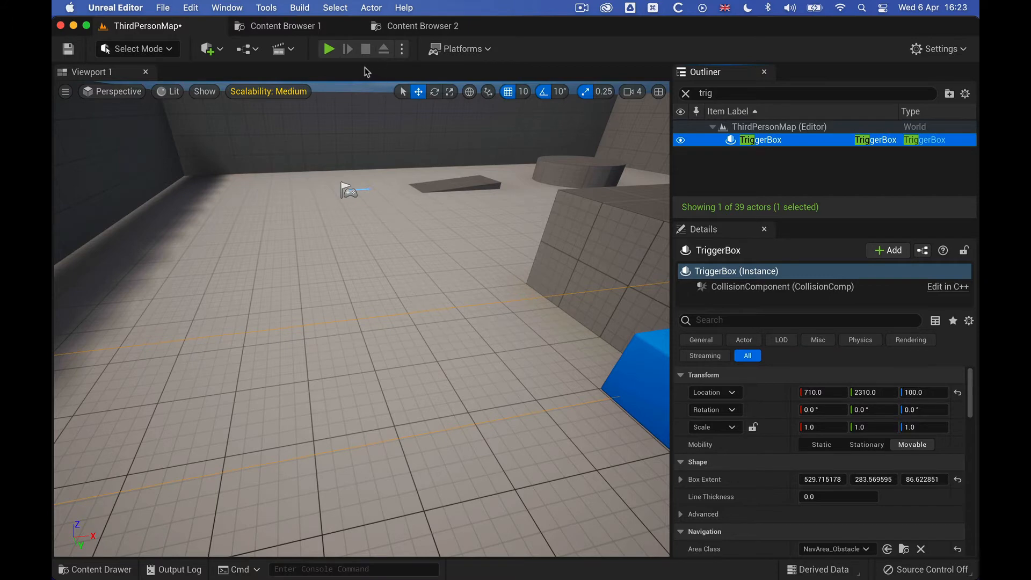
pyautogui.click(249, 49)
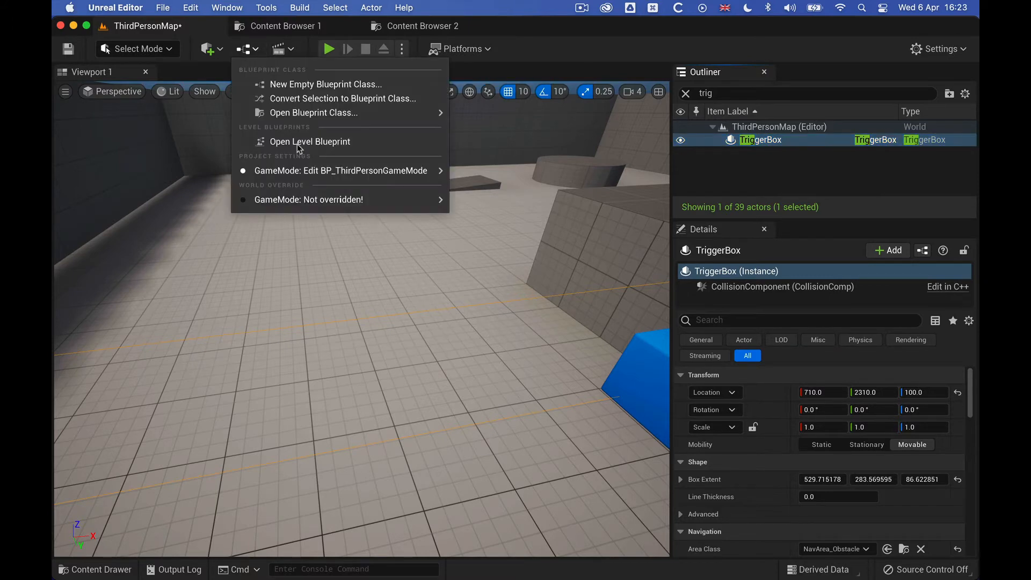
pyautogui.click(322, 142)
pyautogui.moveTo(456, 275); pyautogui.dragTo(522, 259, button='right')
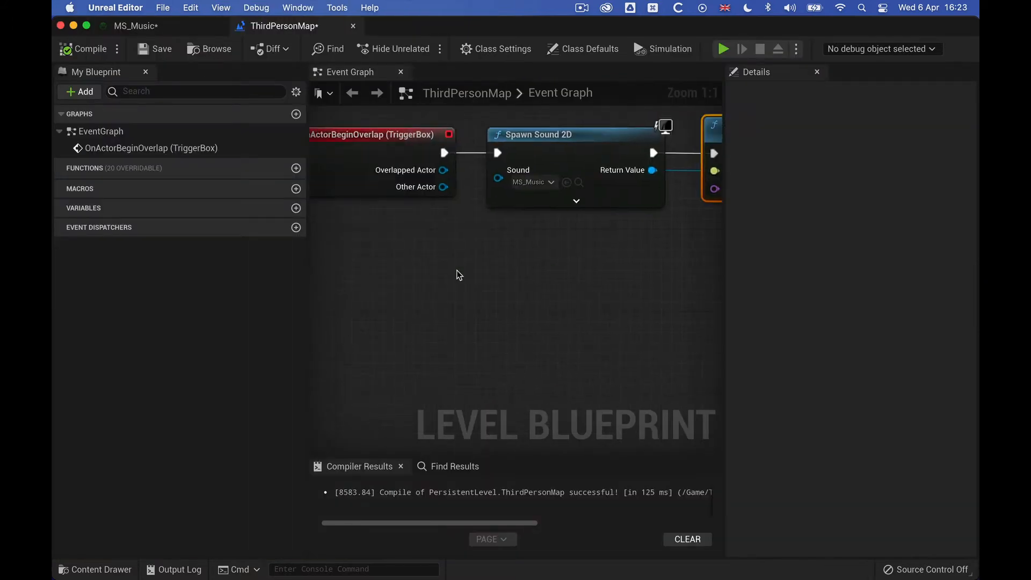
pyautogui.rightClick(522, 260)
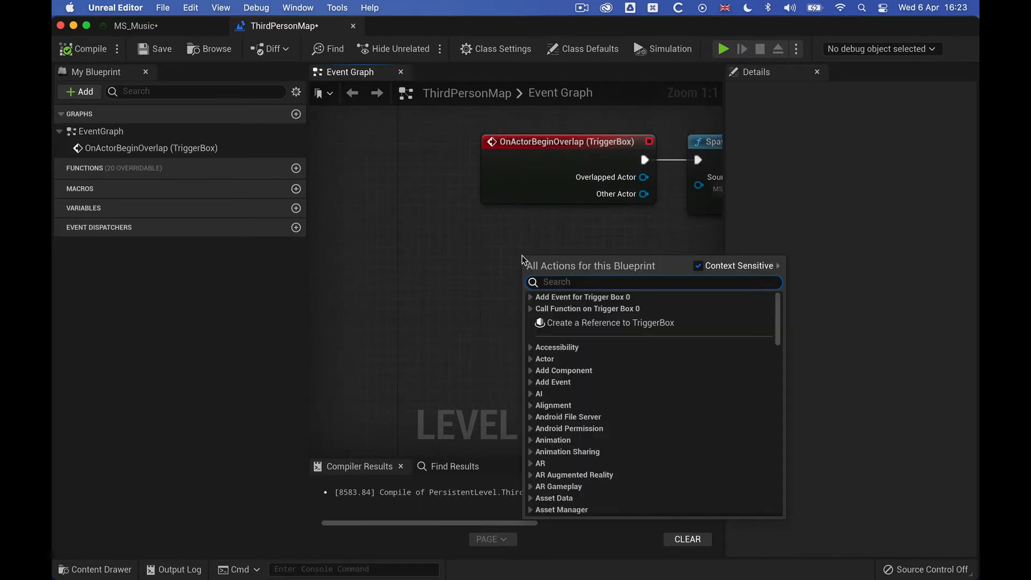
pyautogui.write('on')
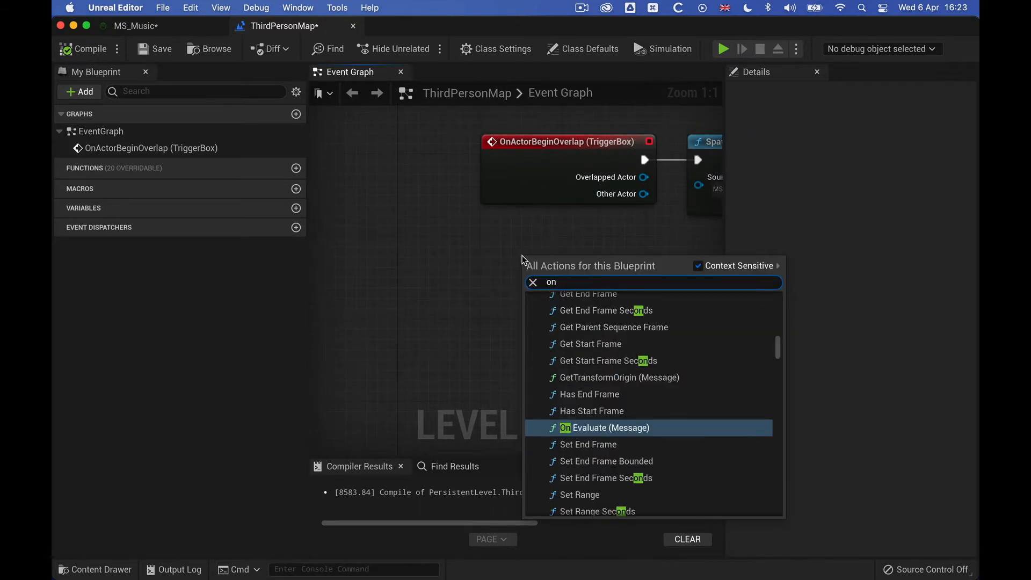
pyautogui.write(' end ove')
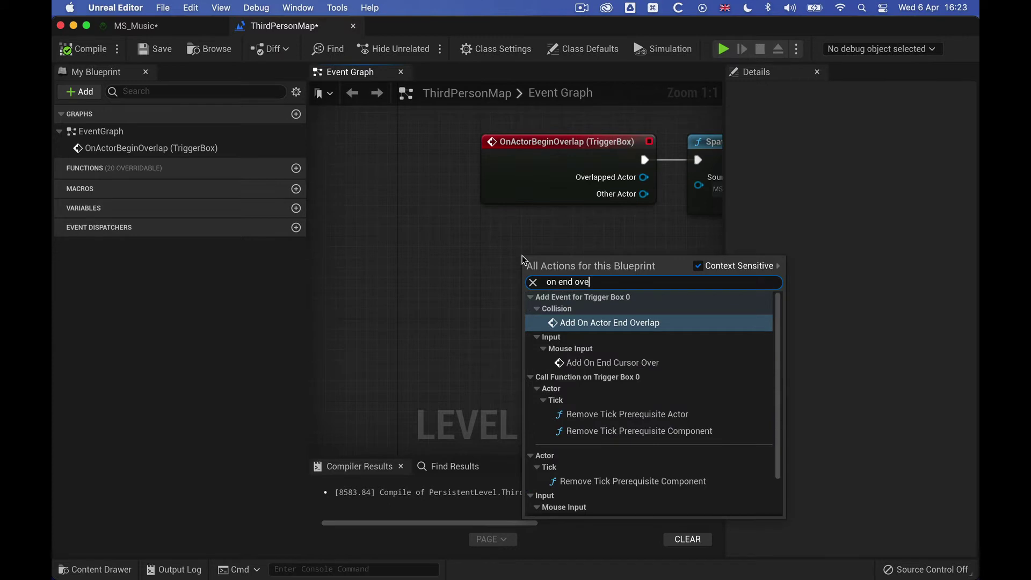
pyautogui.press('Return')
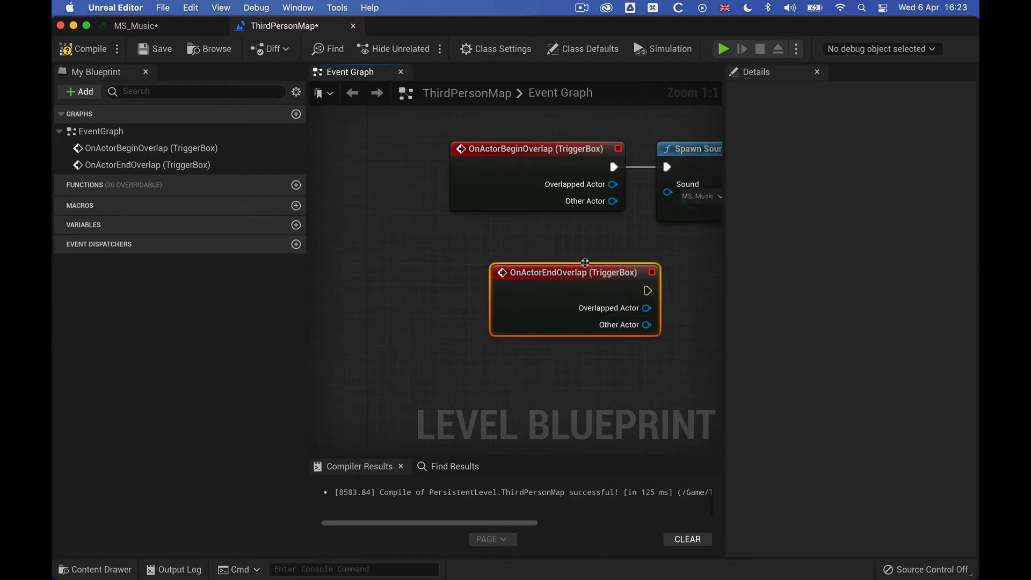
pyautogui.moveTo(669, 274); pyautogui.dragTo(540, 275, button='right')
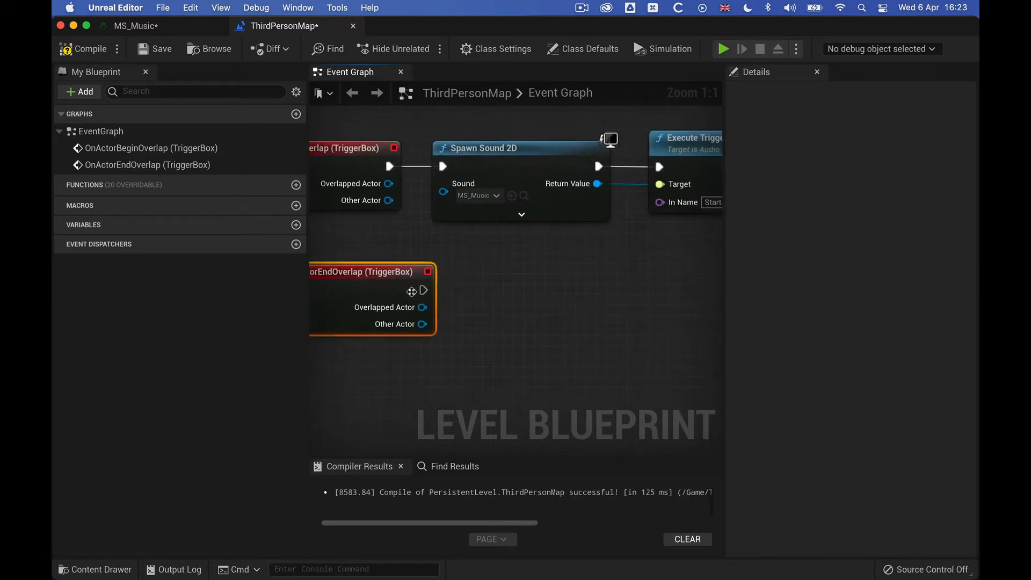
pyautogui.moveTo(476, 285); pyautogui.dragTo(471, 275, button='right')
pyautogui.moveTo(422, 301); pyautogui.dragTo(397, 300)
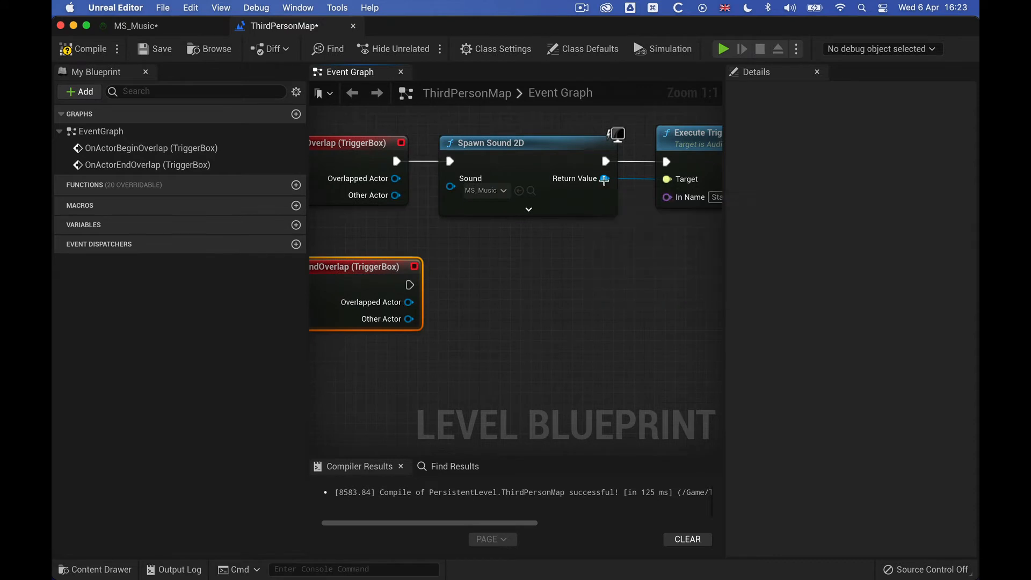
# Duplicate Execute Trigger Parameter and wire Return Value to its Target and the end-overlap exec into it.
pyautogui.moveTo(605, 178)
pyautogui.mouseDown()
pyautogui.moveTo(664, 281)
pyautogui.moveTo(660, 274)
pyautogui.mouseUp()
pyautogui.moveTo(701, 161); pyautogui.dragTo(643, 157, button='right')
pyautogui.click(644, 158)
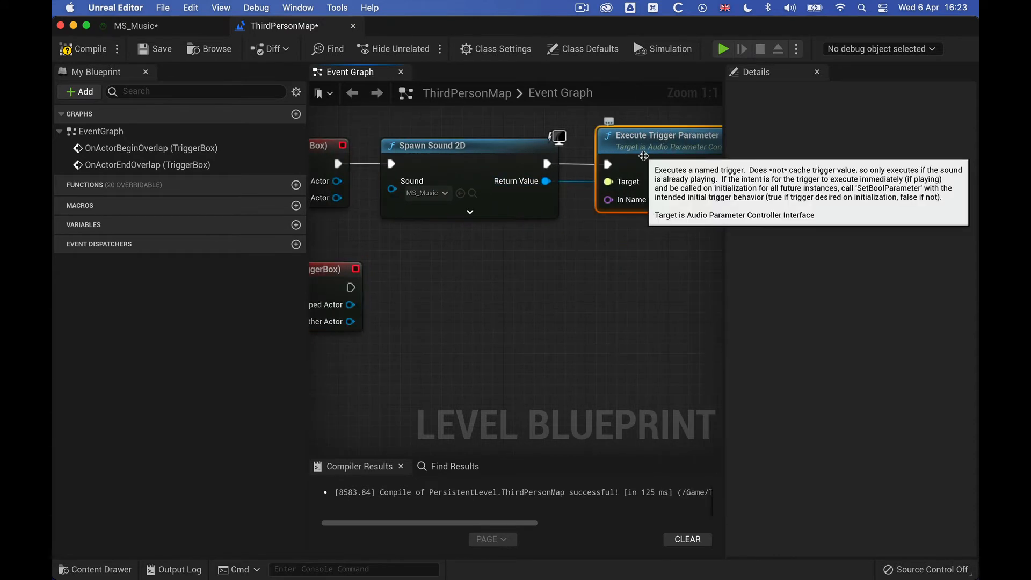
pyautogui.hotkey('ctrl', 'd')
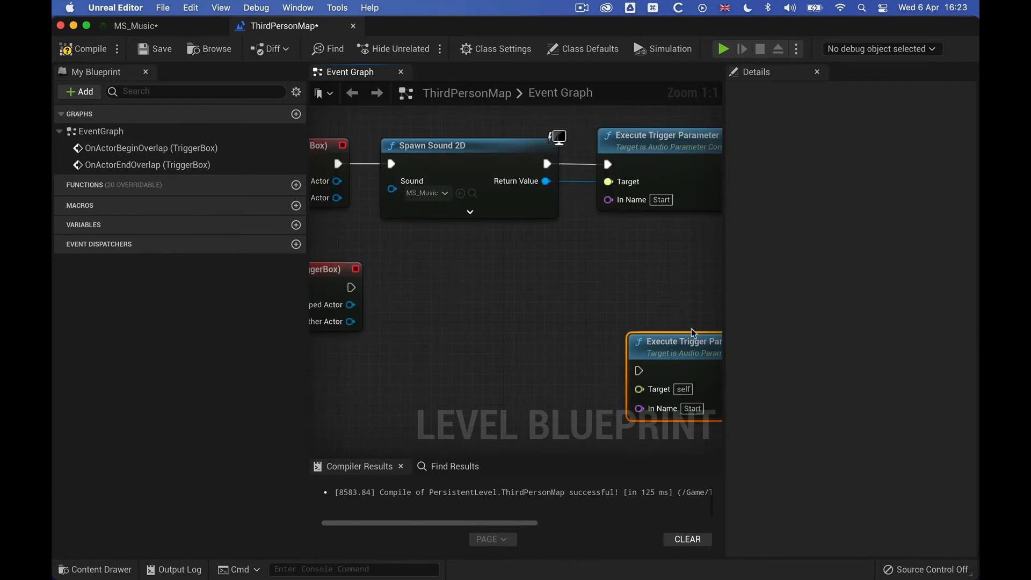
pyautogui.moveTo(680, 341); pyautogui.dragTo(651, 244)
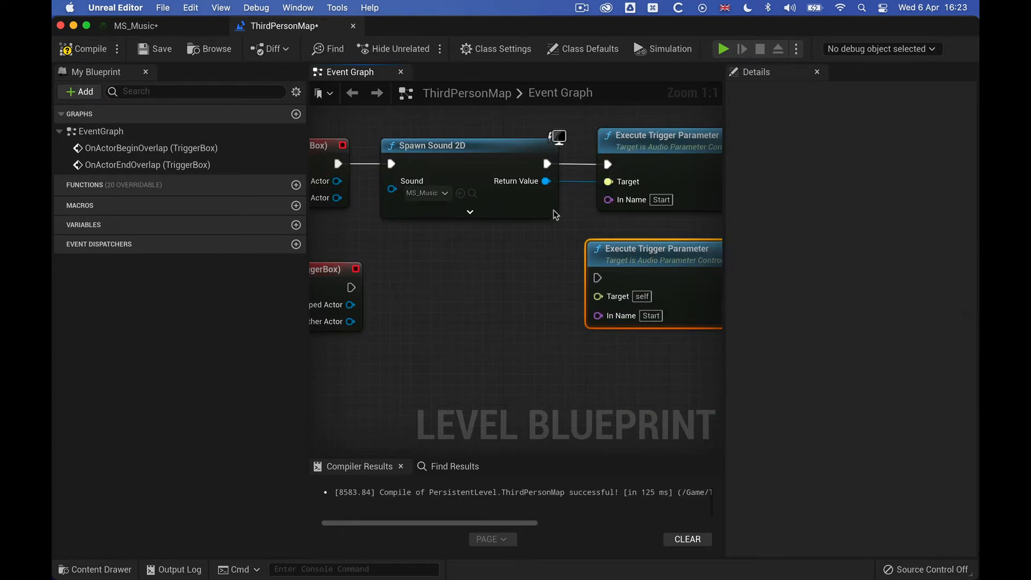
pyautogui.moveTo(547, 181); pyautogui.dragTo(599, 296)
pyautogui.moveTo(351, 287); pyautogui.dragTo(598, 277)
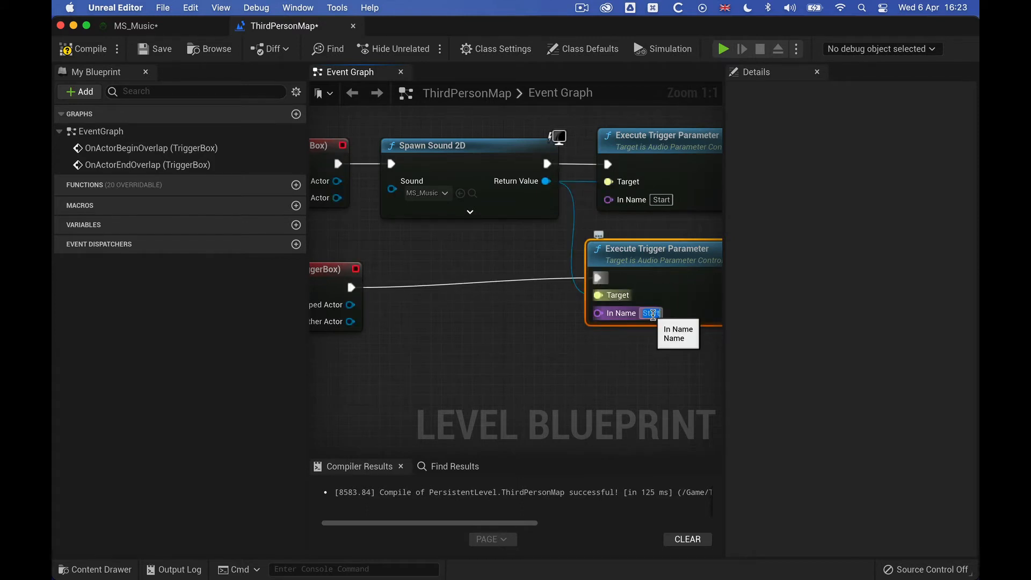
pyautogui.write('End')
# Promote the Wave Player's Stop pin to a new graph trigger input named End in MS_Music.
pyautogui.click(135, 26)
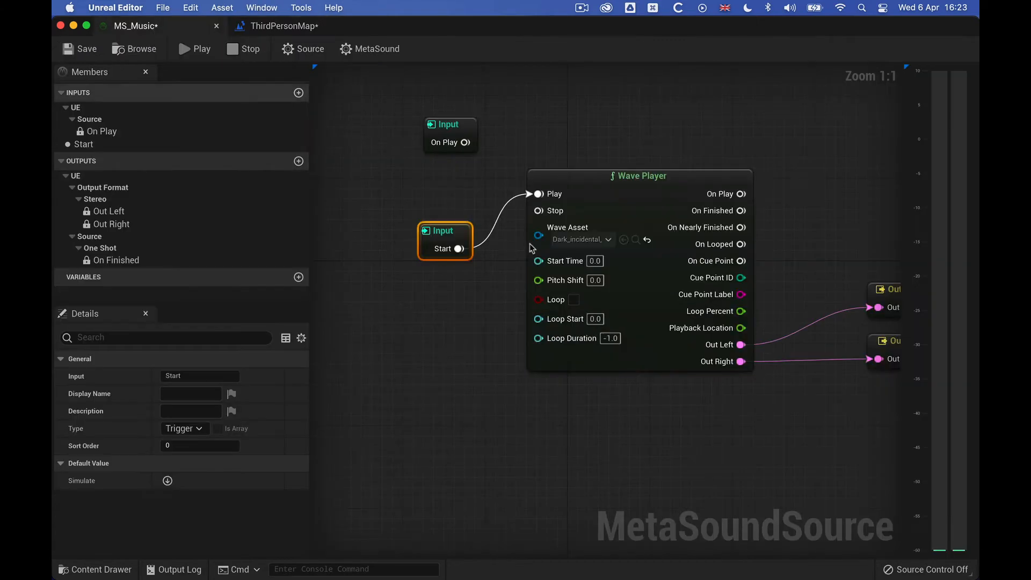
pyautogui.moveTo(539, 211); pyautogui.dragTo(450, 318)
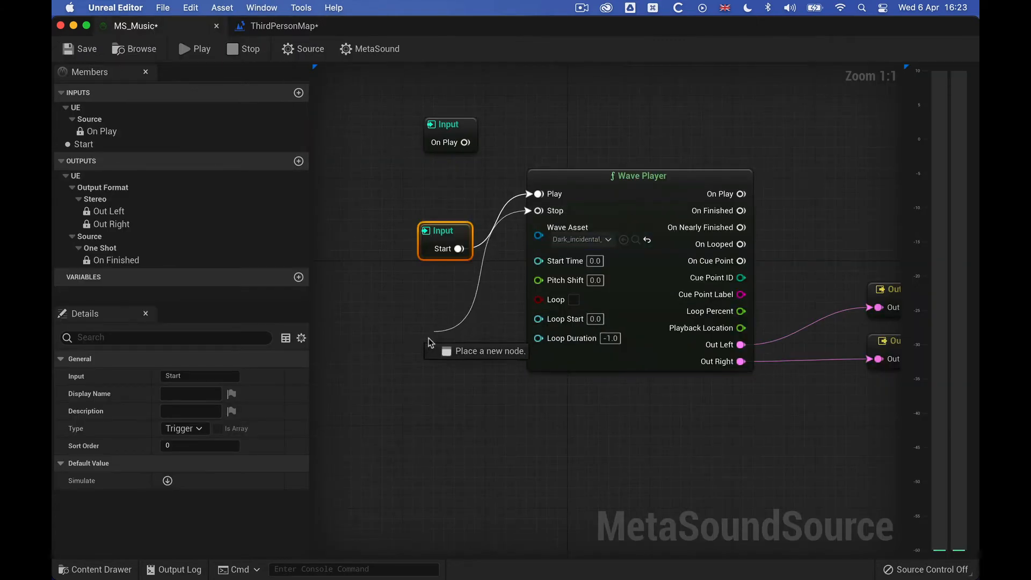
pyautogui.moveTo(429, 338); pyautogui.dragTo(429, 339)
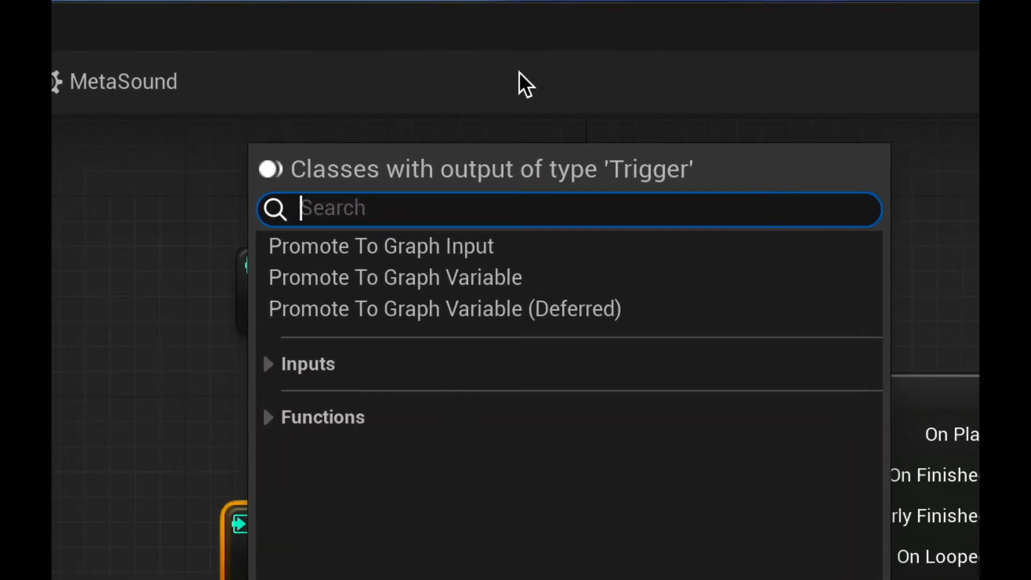
pyautogui.click(484, 244)
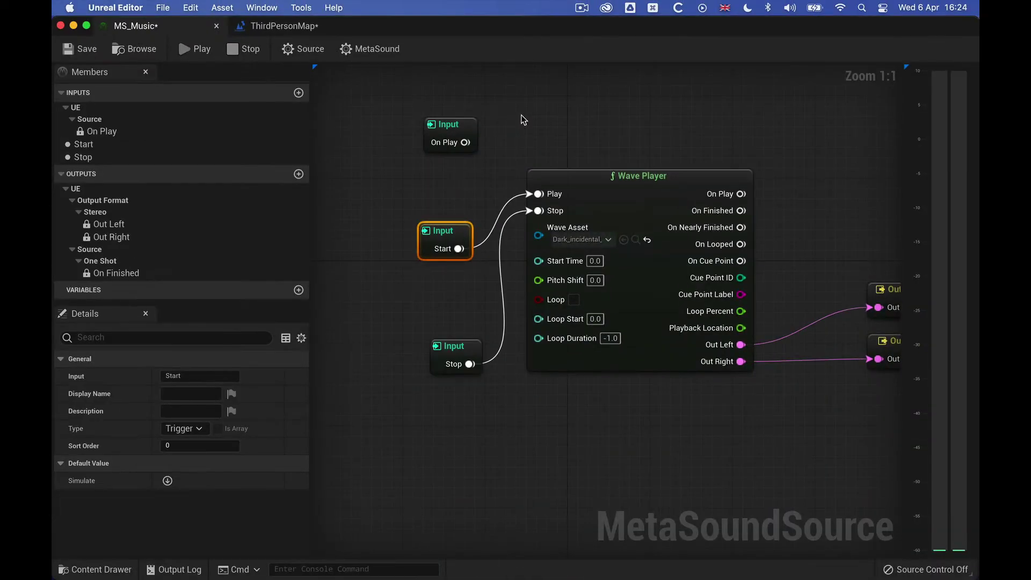
pyautogui.click(457, 349)
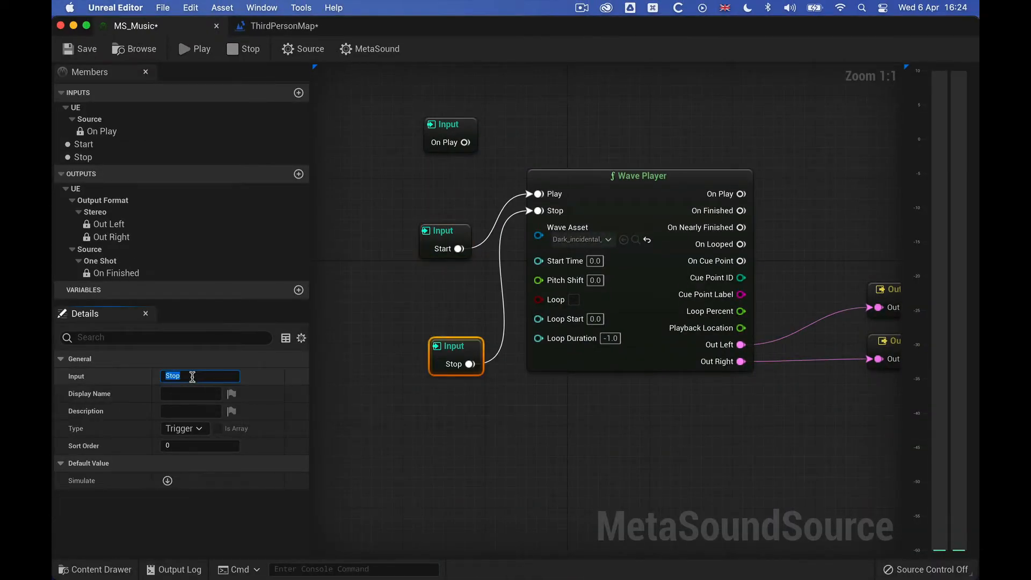
pyautogui.click(410, 316)
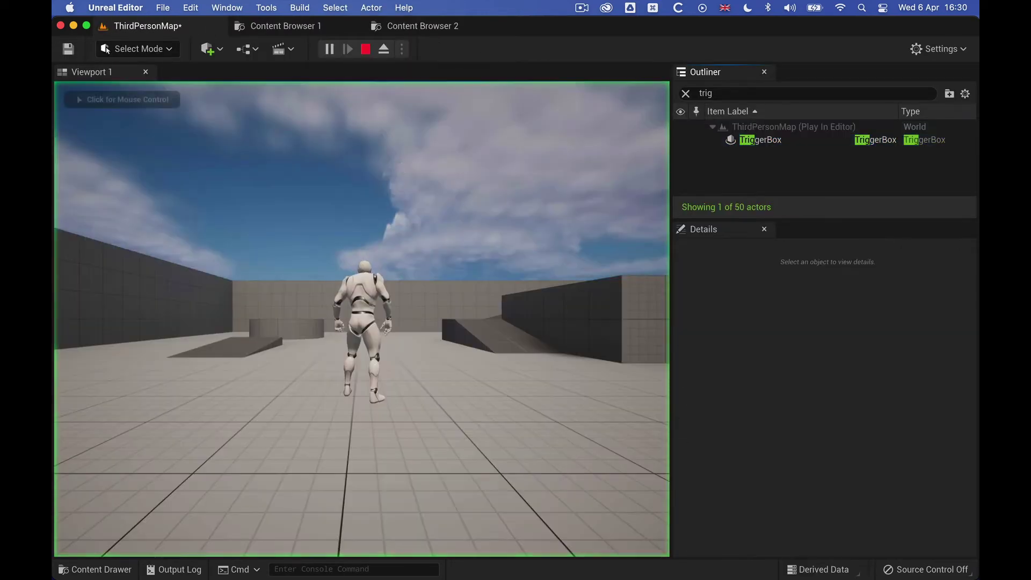
pyautogui.click(361, 323)
pyautogui.press('w')
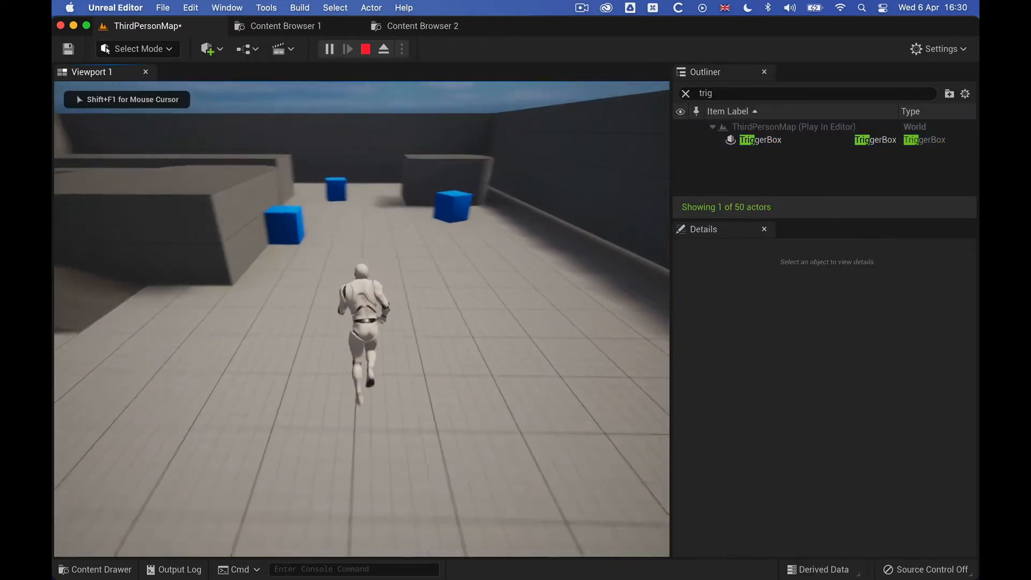
pyautogui.press('w')
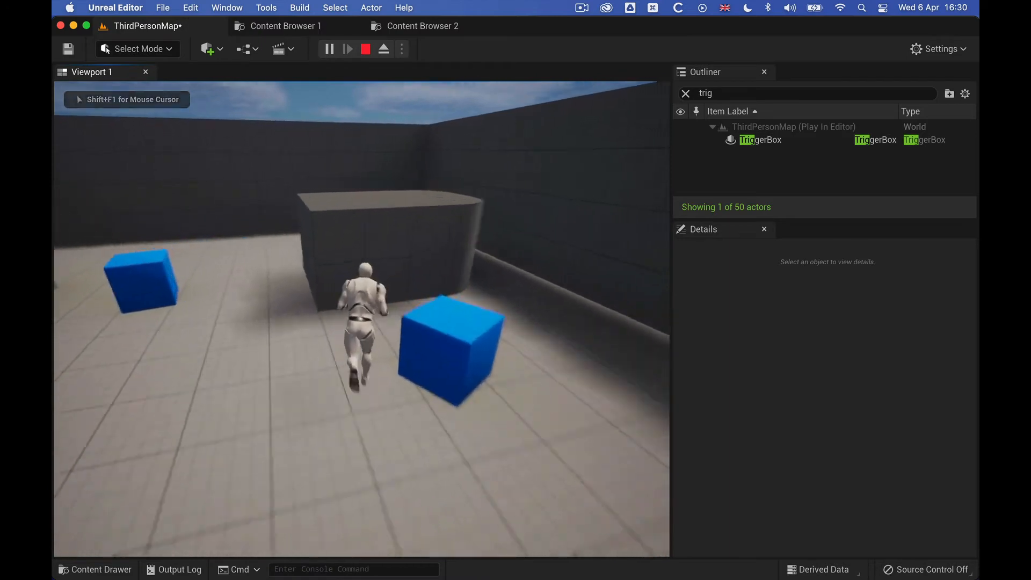
pyautogui.press('w')
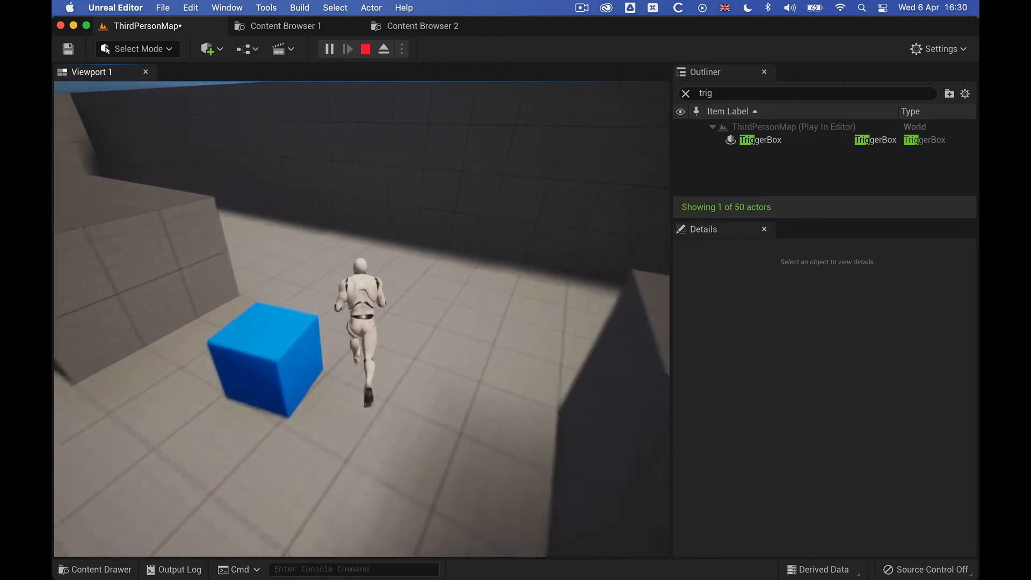
pyautogui.press('w')
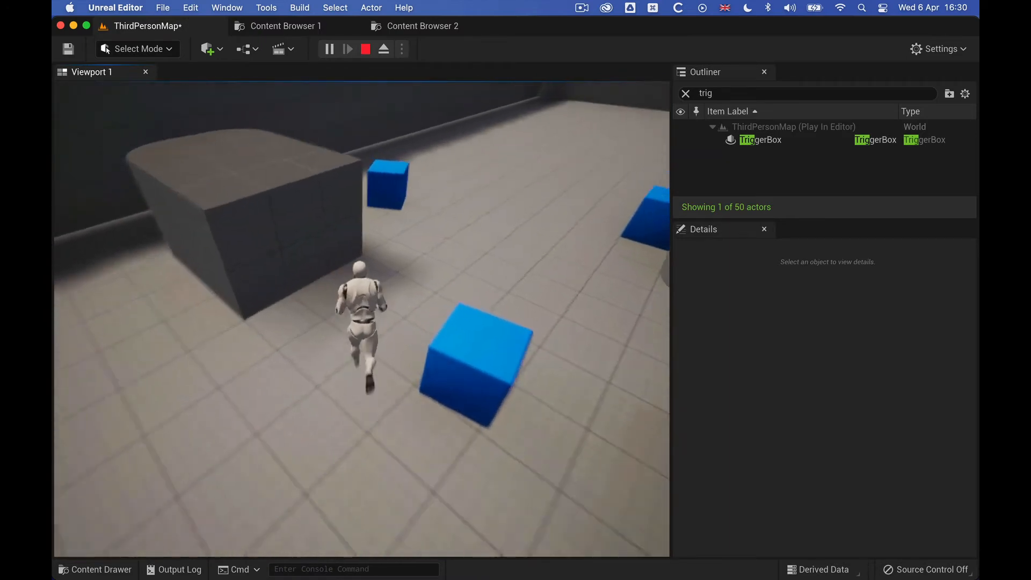
pyautogui.press('w')
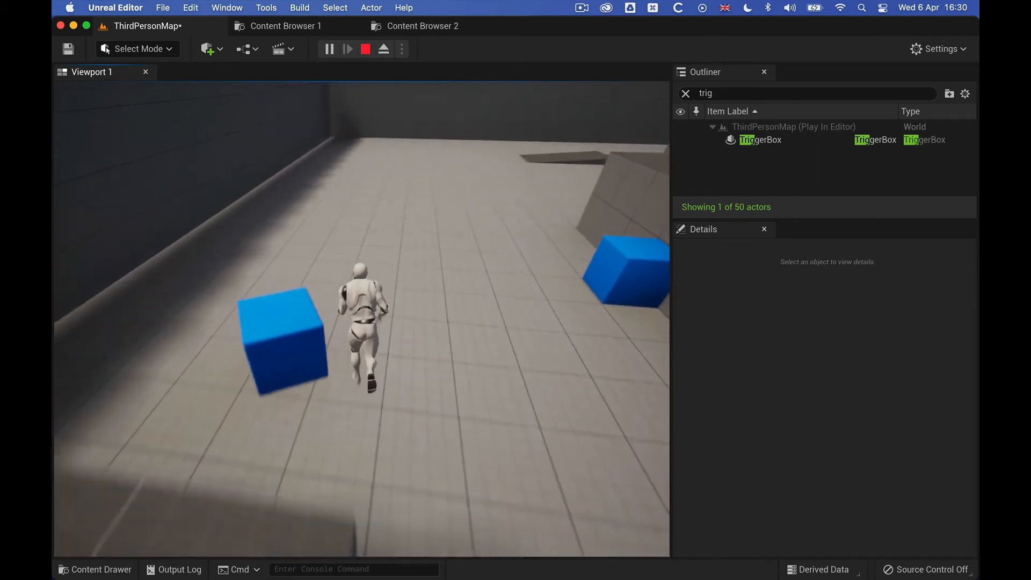
pyautogui.press('w')
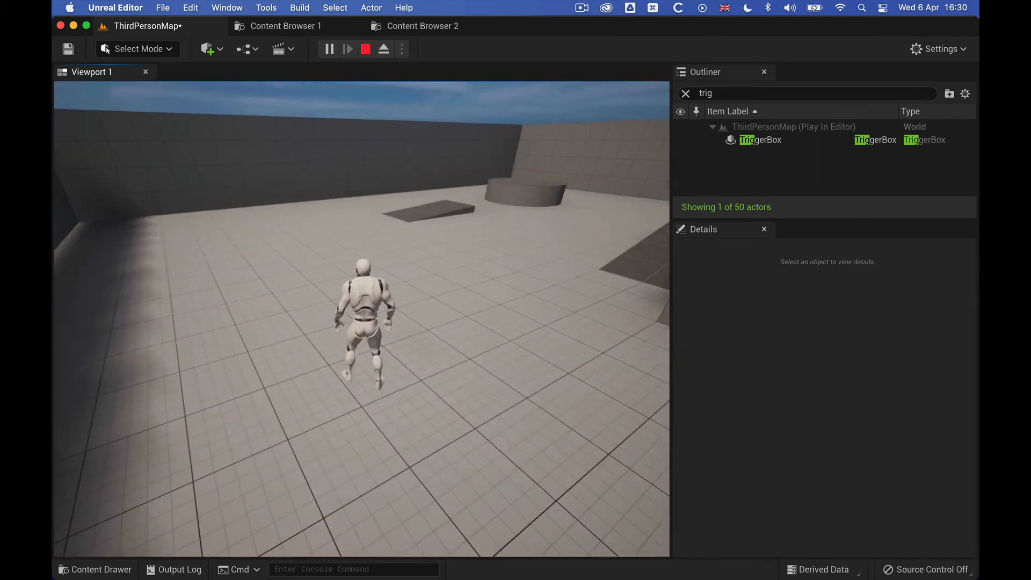
pyautogui.press('Escape')
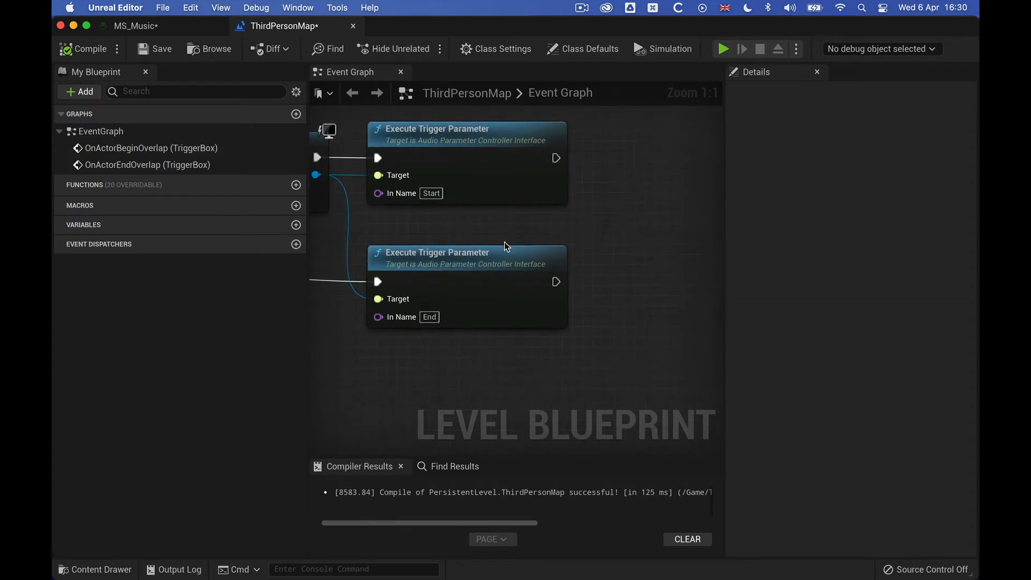
pyautogui.scroll(-5, 503, 241)
pyautogui.scroll(2, 506, 246)
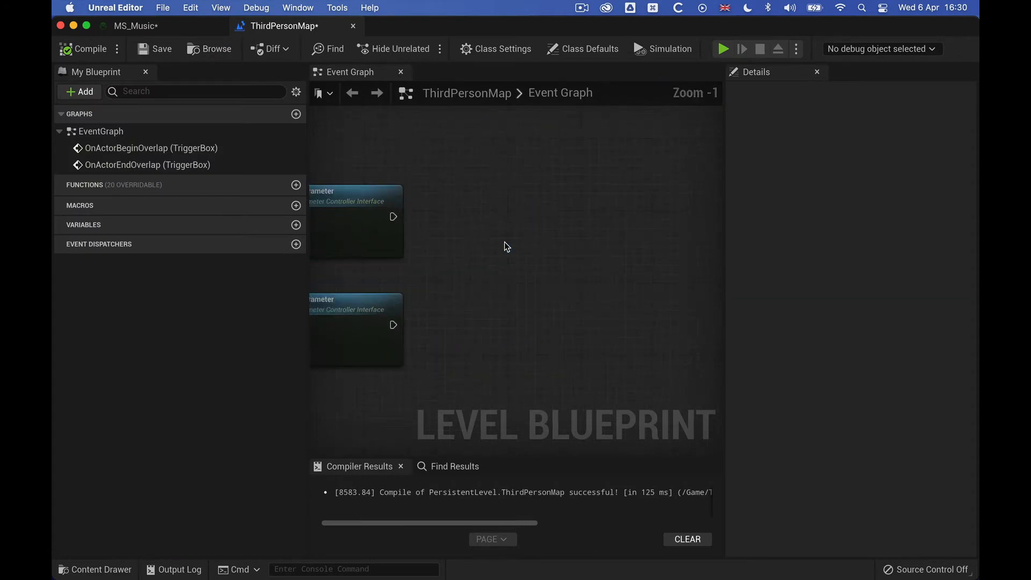
pyautogui.scroll(2, 504, 244)
# Add a Set Float Parameter node from the spawned sound's Return Value, placed right of the triggers.
pyautogui.moveTo(427, 234); pyautogui.dragTo(539, 235, button='right')
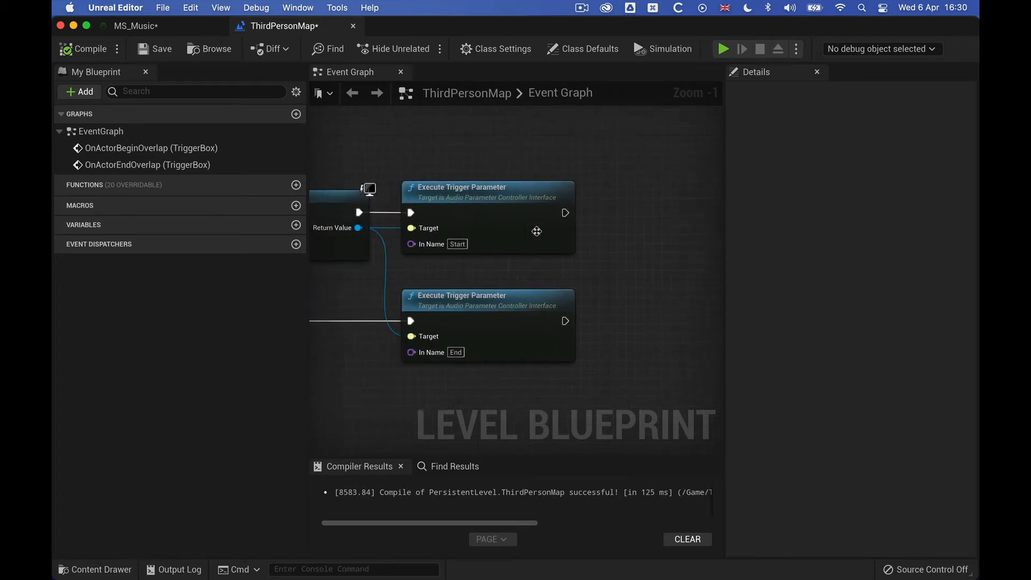
pyautogui.moveTo(371, 229); pyautogui.dragTo(586, 143)
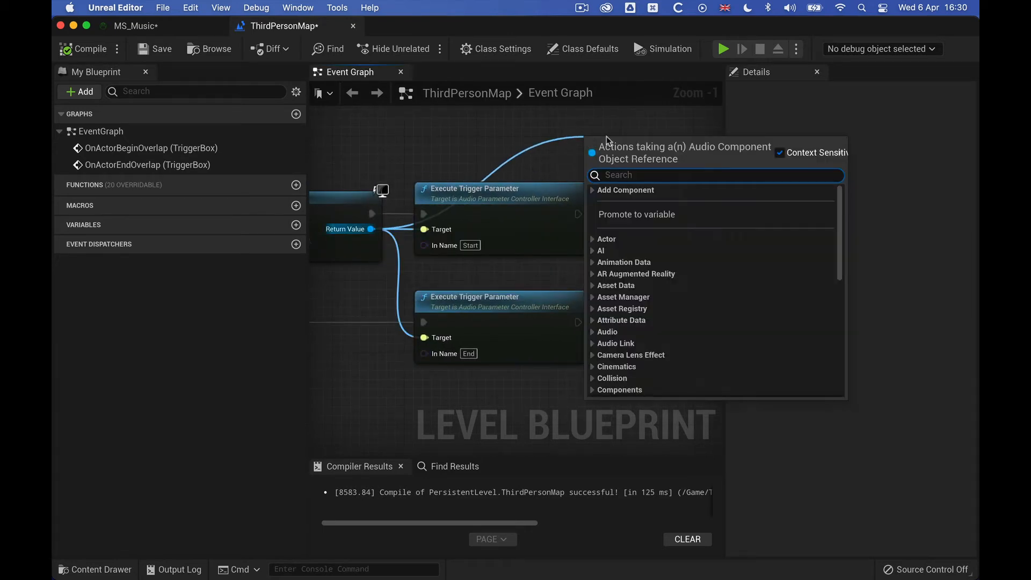
pyautogui.write('floa')
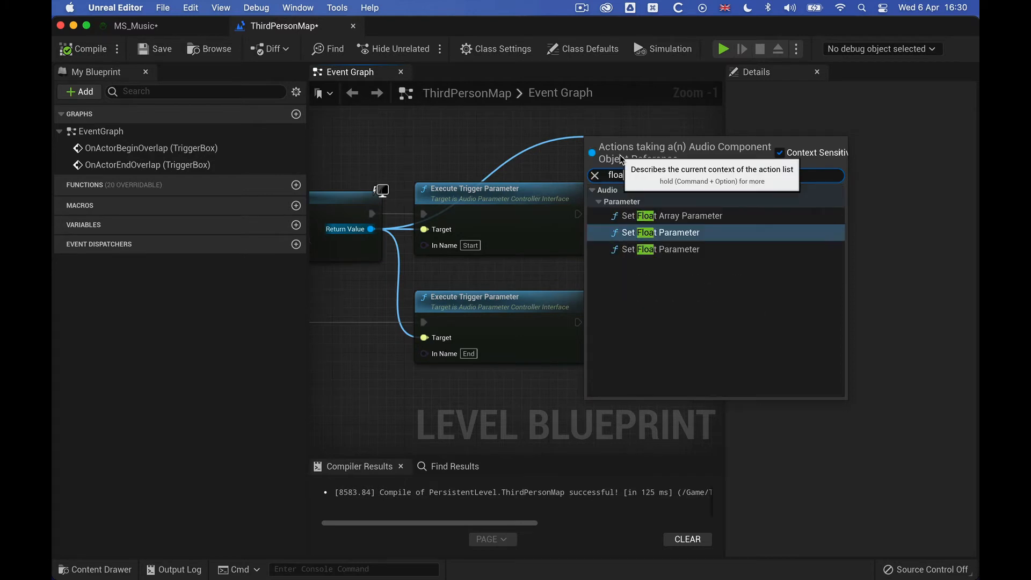
pyautogui.press('Return')
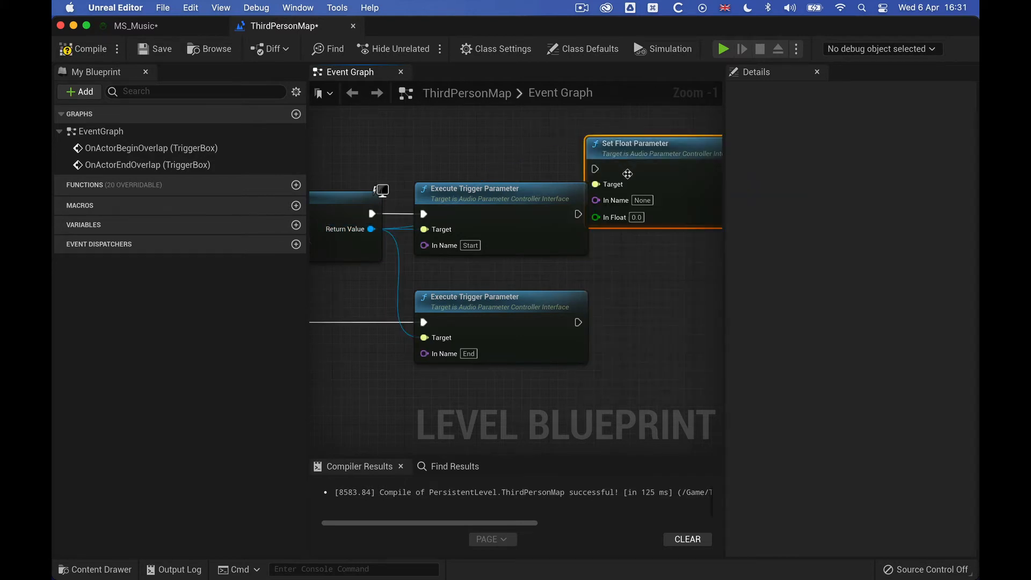
pyautogui.moveTo(629, 146); pyautogui.dragTo(693, 233)
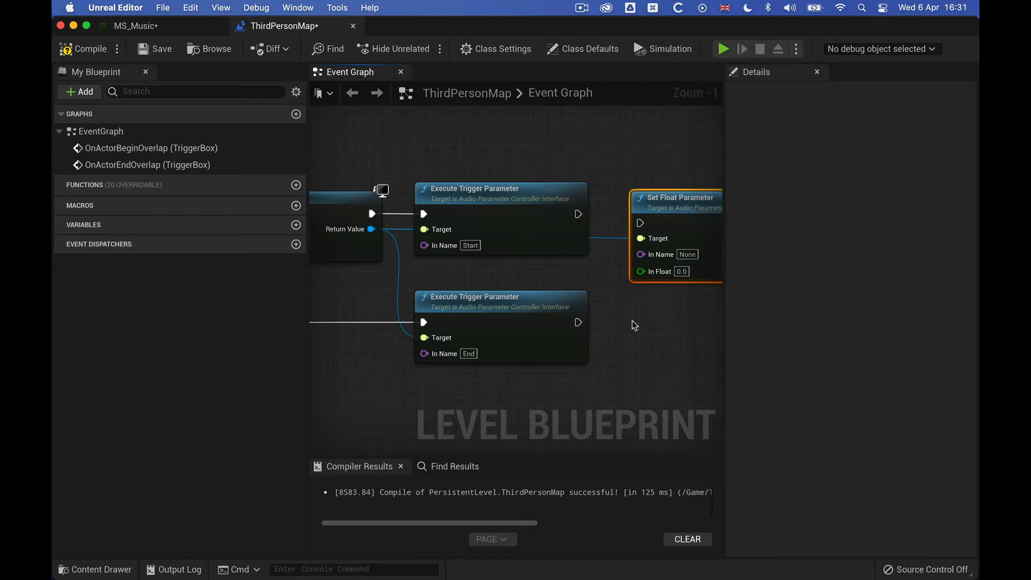
pyautogui.moveTo(633, 324); pyautogui.dragTo(622, 299, button='right')
# Duplicate the Set Float Parameter node and chain each Execute Trigger Parameter's exec into its own float node.
pyautogui.press('super+c')
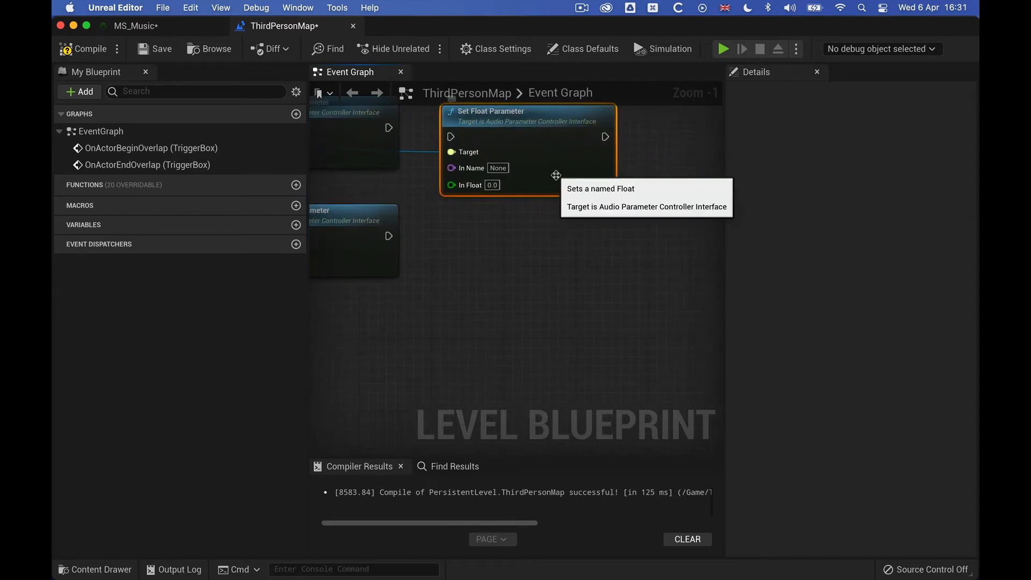
pyautogui.press('super+v')
pyautogui.moveTo(659, 220); pyautogui.dragTo(523, 237)
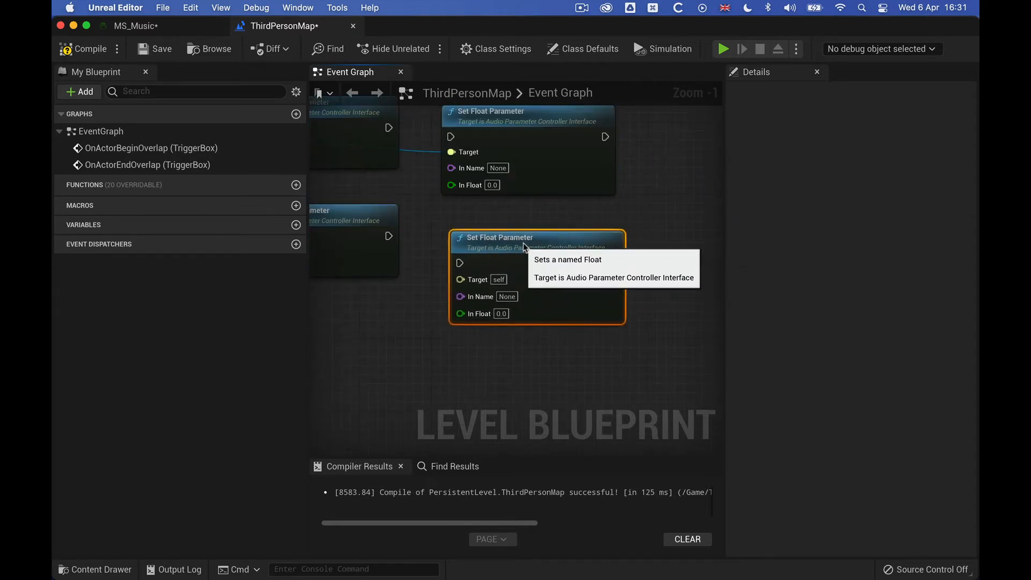
pyautogui.moveTo(389, 236); pyautogui.dragTo(459, 246)
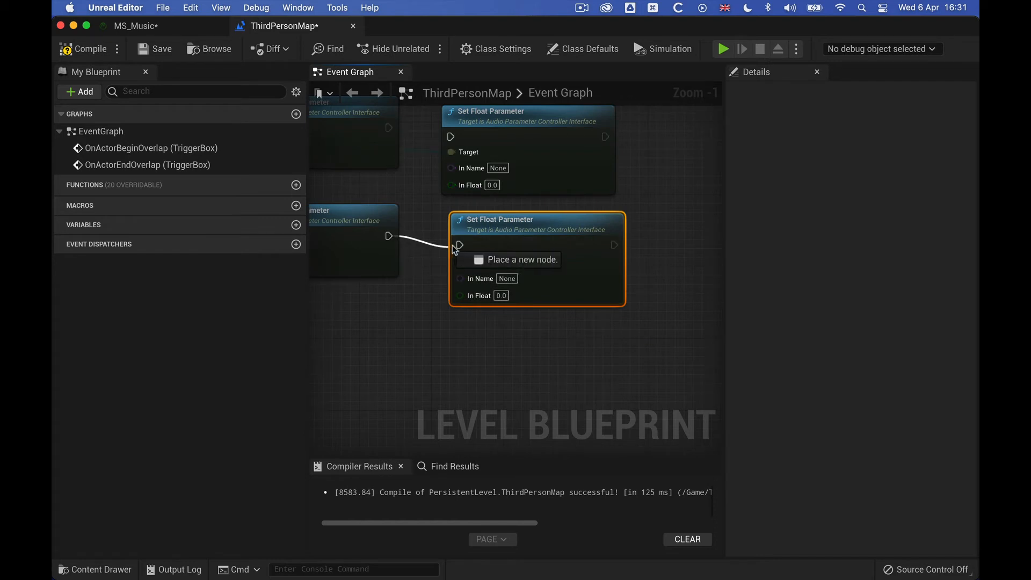
pyautogui.moveTo(387, 128); pyautogui.dragTo(450, 137)
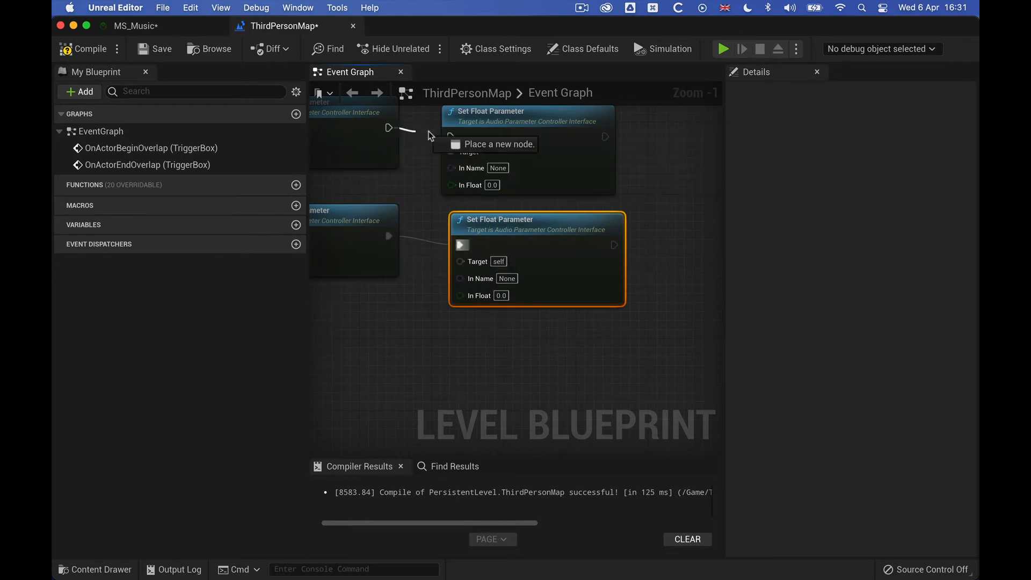
pyautogui.moveTo(367, 255)
pyautogui.mouseDown(button='right')
pyautogui.moveTo(433, 231)
pyautogui.moveTo(596, 285)
pyautogui.mouseUp(button='right')
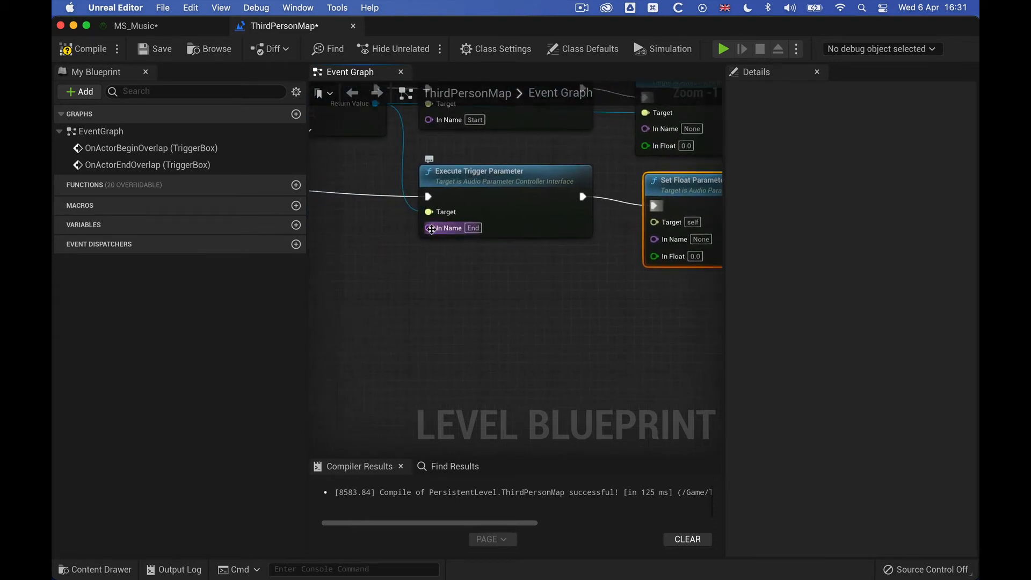
# Wire the Spawn Sound 2D Return Value into both Set Float Parameter Targets and tidy the node pairs.
pyautogui.moveTo(371, 177); pyautogui.dragTo(410, 234, button='right')
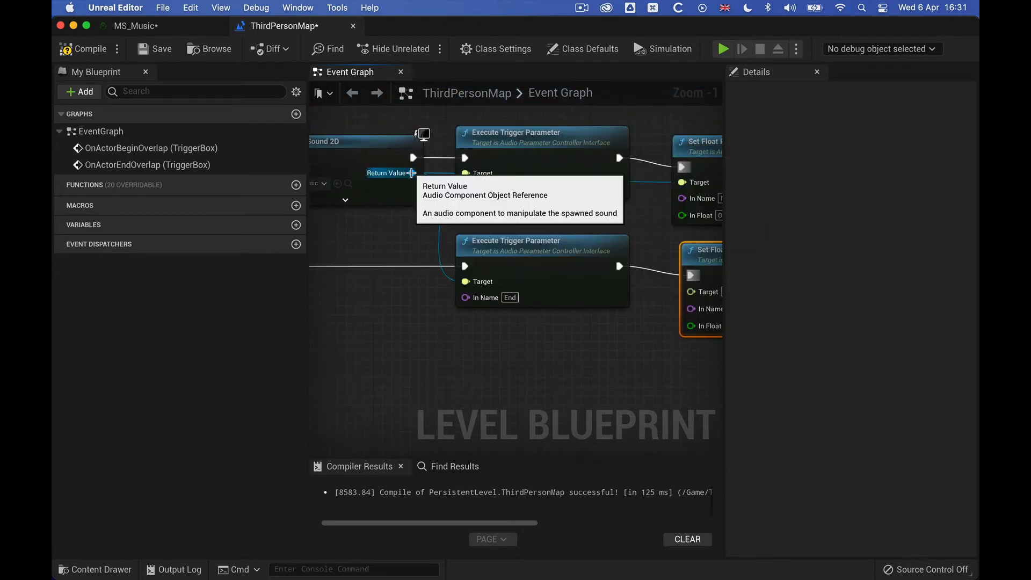
pyautogui.moveTo(412, 174); pyautogui.dragTo(694, 294)
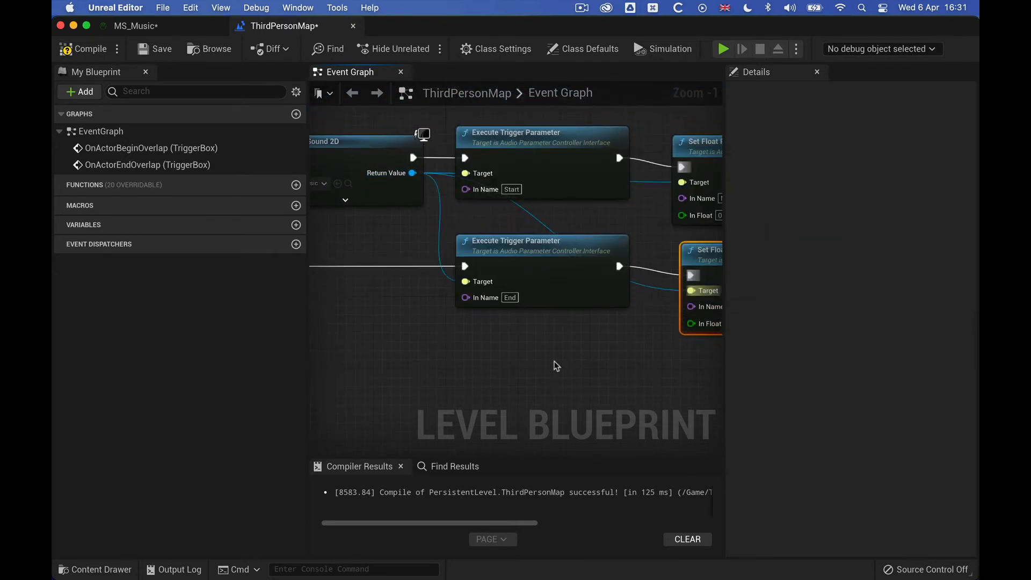
pyautogui.moveTo(565, 354); pyautogui.dragTo(347, 378, button='right')
pyautogui.click(524, 168)
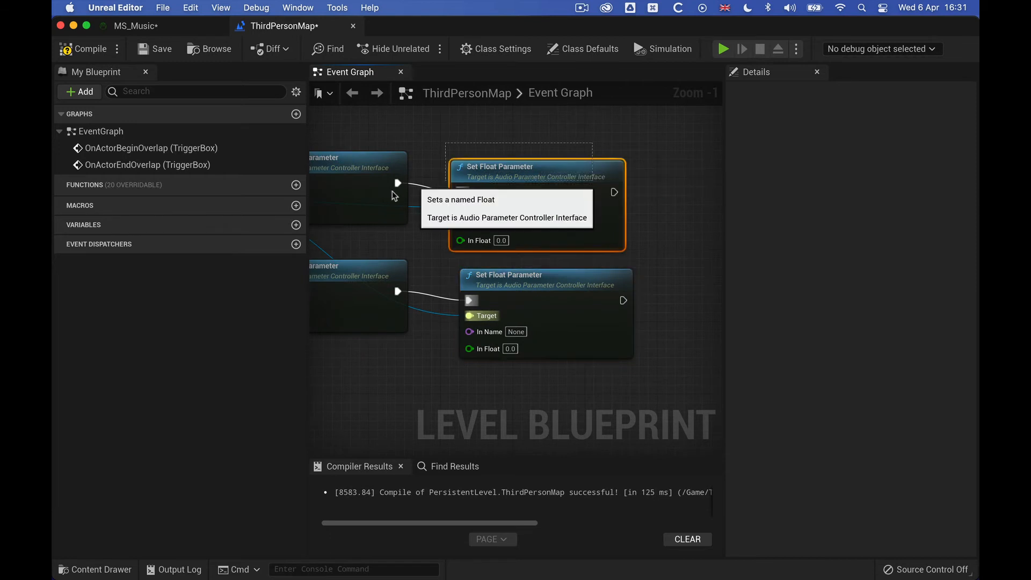
pyautogui.keyDown('shift'); pyautogui.click(363, 186); pyautogui.keyUp('shift')
pyautogui.click(548, 278)
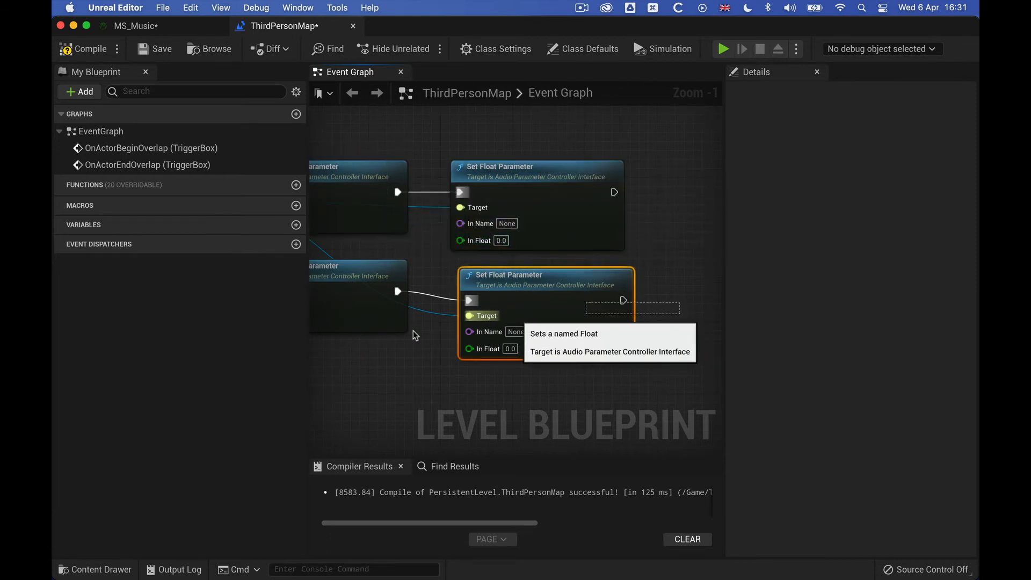
pyautogui.keyDown('shift'); pyautogui.click(363, 278); pyautogui.keyUp('shift')
pyautogui.moveTo(419, 404)
pyautogui.mouseDown(button='right')
pyautogui.moveTo(429, 382)
pyautogui.moveTo(405, 370)
pyautogui.mouseUp(button='right')
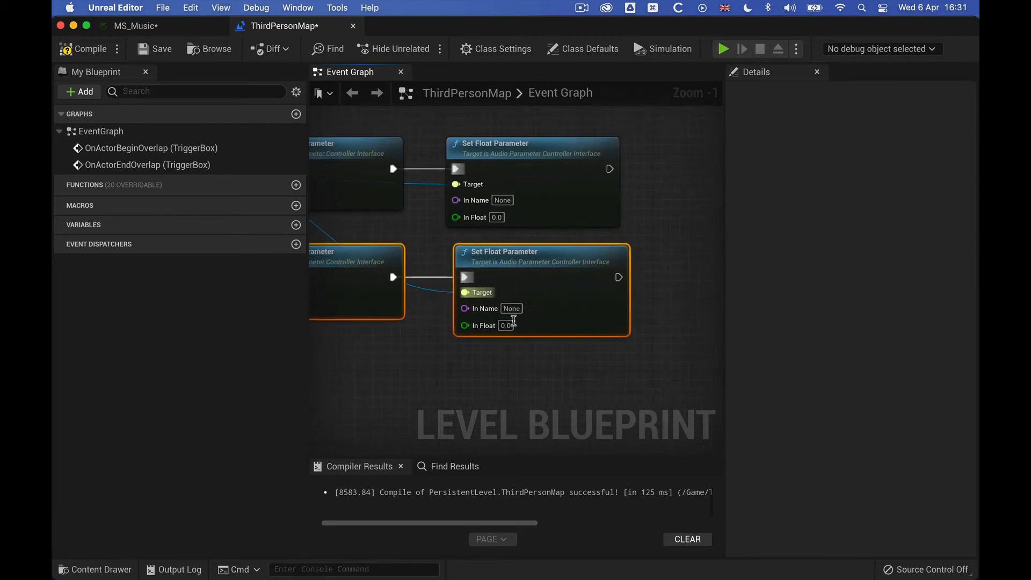
pyautogui.moveTo(507, 223)
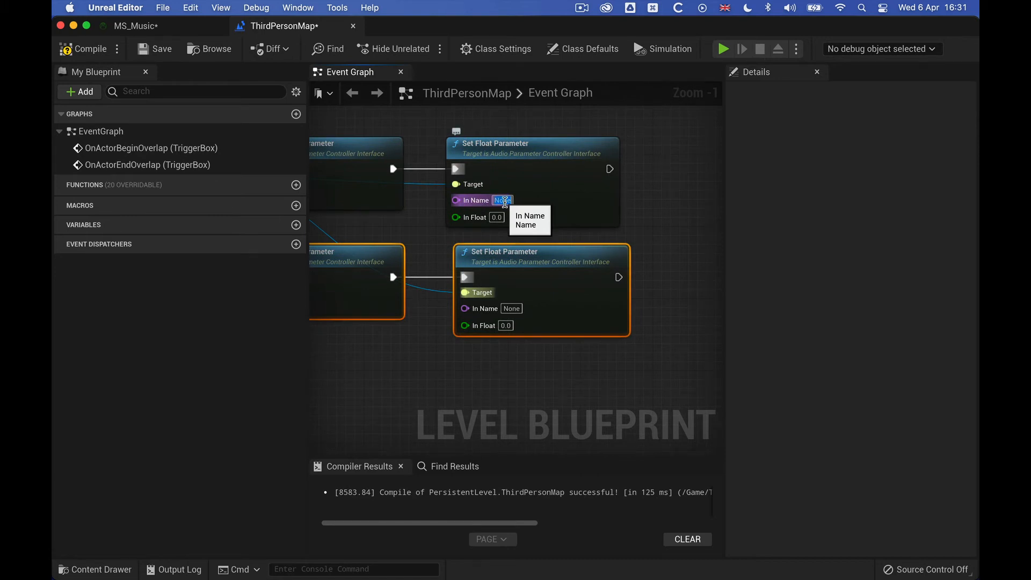
pyautogui.write('Fadein')
# Name the upper float parameter Fadein and the lower one FadeOut.
pyautogui.press('Return')
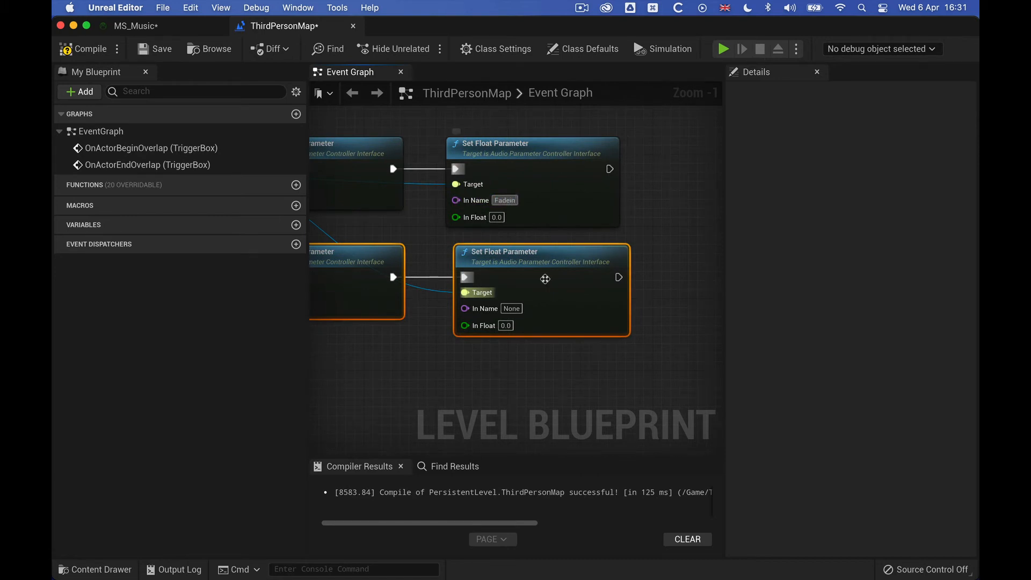
pyautogui.doubleClick(512, 309)
pyautogui.write('D')
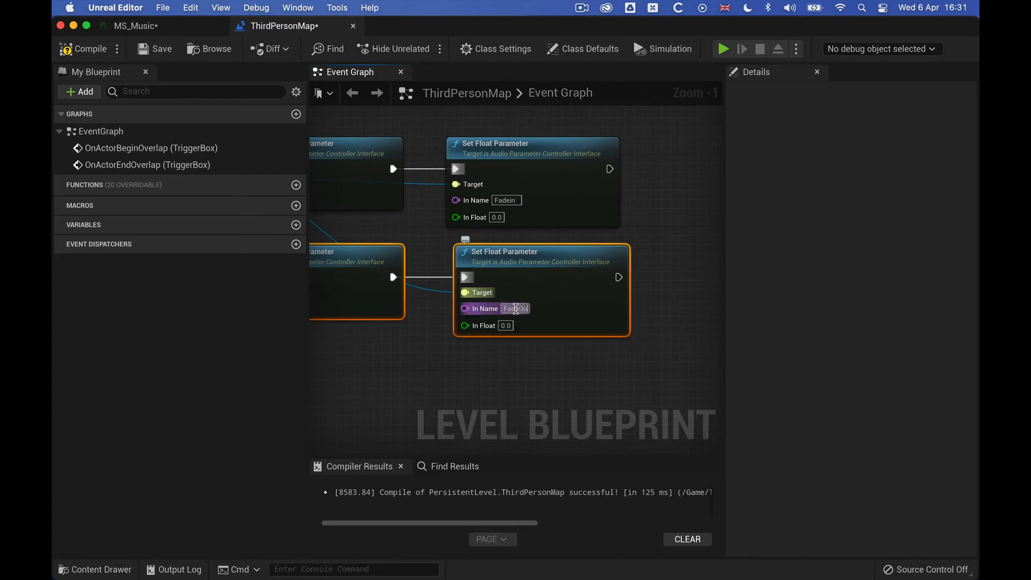
pyautogui.press('Return')
pyautogui.click(572, 369)
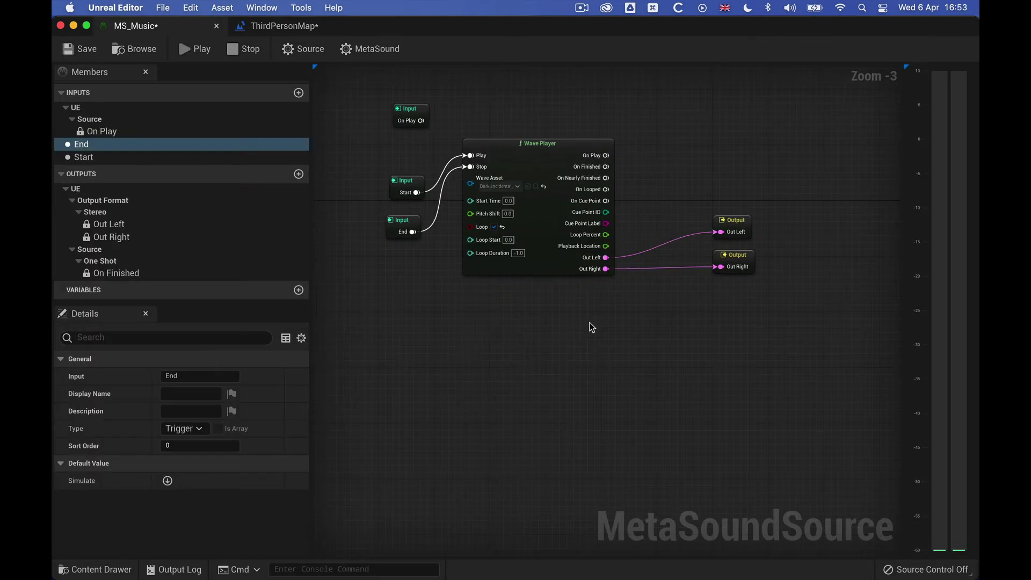
pyautogui.scroll(3, 590, 326)
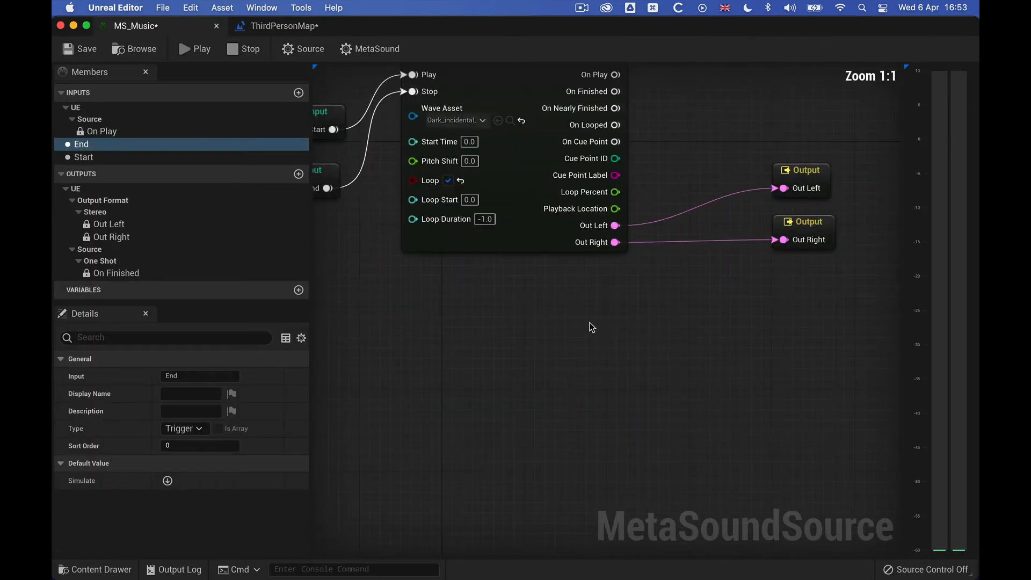
# Add a Crossfade (Audio, 2) node and route Wave Player Out Left through its In 1 to Out Left.
pyautogui.moveTo(612, 314); pyautogui.dragTo(580, 327, button='right')
pyautogui.rightClick(579, 329)
pyautogui.write('c')
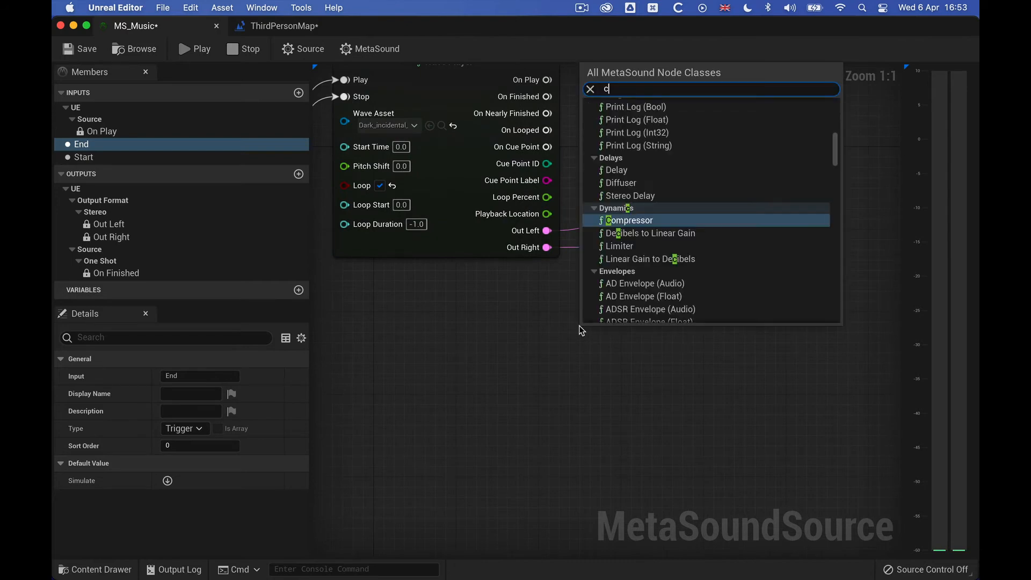
pyautogui.write('ross')
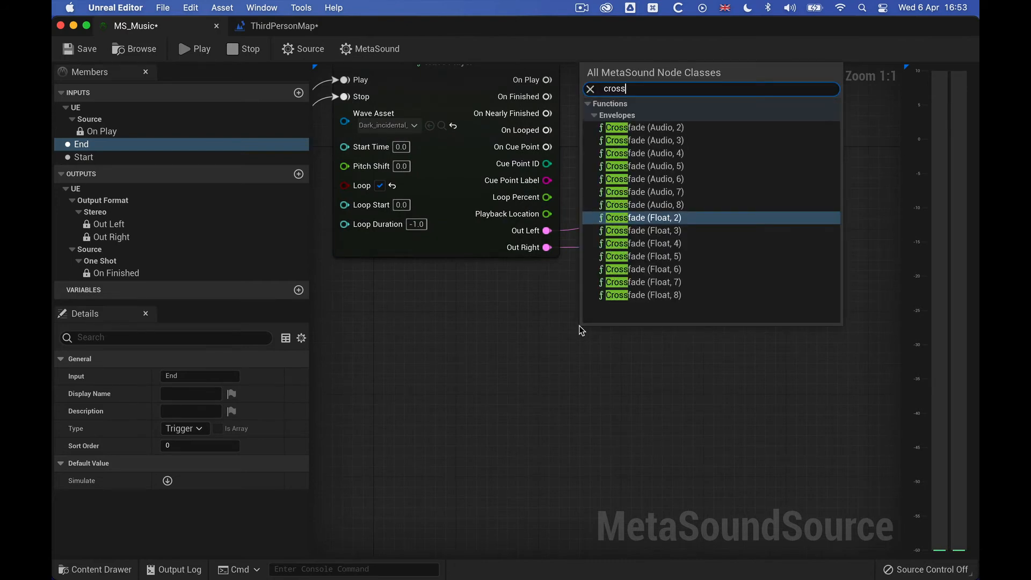
pyautogui.press('Up')
pyautogui.press('Up')
pyautogui.press('Up')
pyautogui.press('Up')
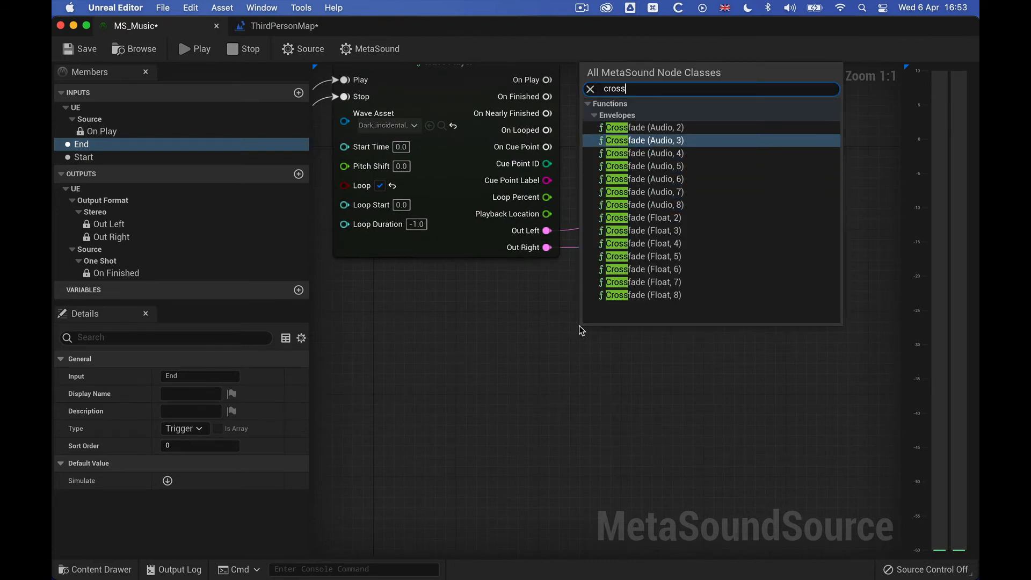
pyautogui.press('Up')
pyautogui.press('Up')
pyautogui.press('Up')
pyautogui.press('Return')
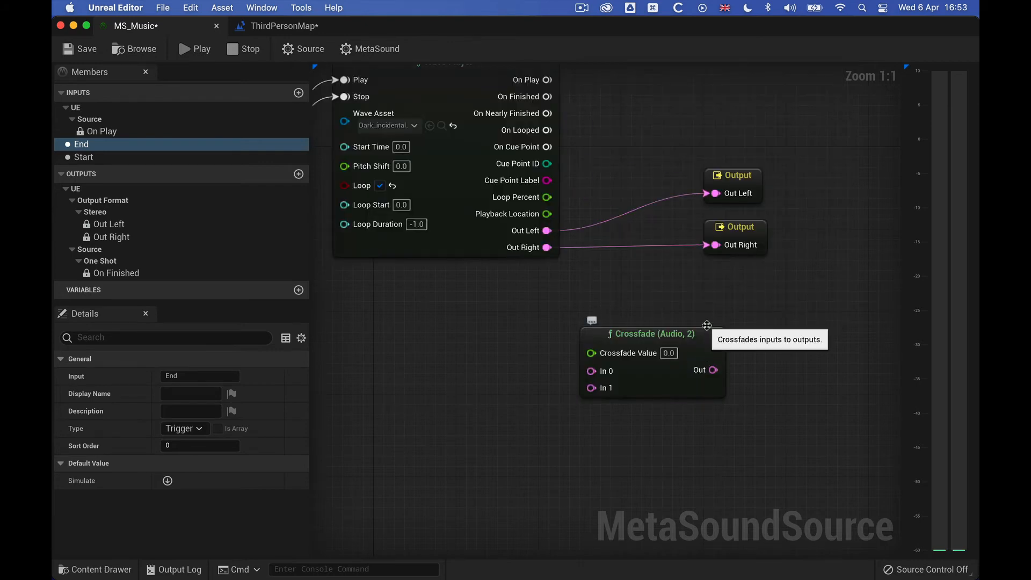
pyautogui.moveTo(709, 345)
pyautogui.mouseDown()
pyautogui.moveTo(730, 288)
pyautogui.moveTo(730, 299)
pyautogui.mouseUp()
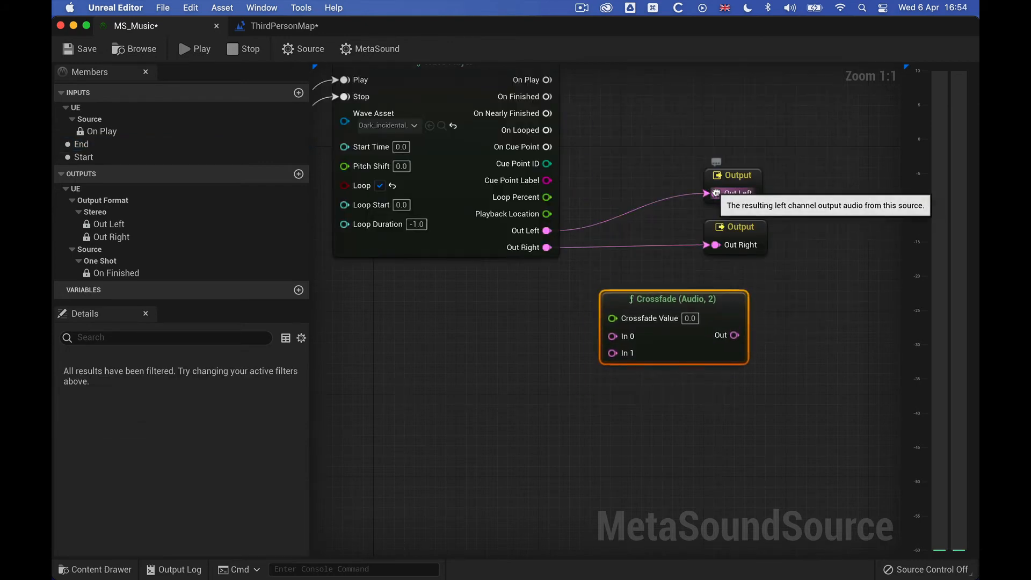
pyautogui.moveTo(716, 193)
pyautogui.mouseDown()
pyautogui.moveTo(613, 336)
pyautogui.moveTo(628, 353)
pyautogui.mouseUp()
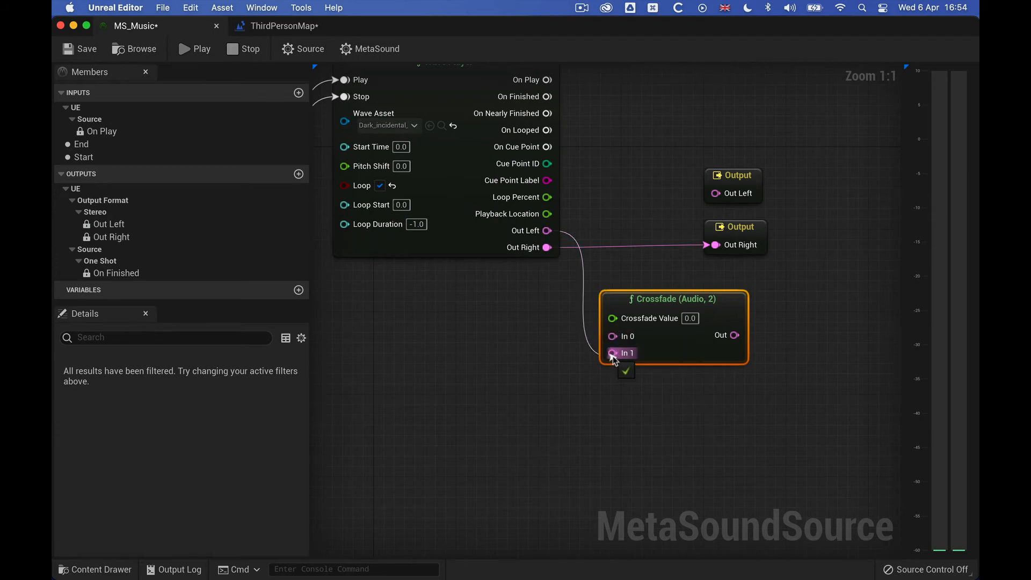
pyautogui.moveTo(672, 299); pyautogui.dragTo(693, 299)
pyautogui.moveTo(734, 335); pyautogui.dragTo(716, 193)
# Duplicate the crossfade and route Out Right through the second one's In 1 to Out Right.
pyautogui.hotkey('ctrl', 'd')
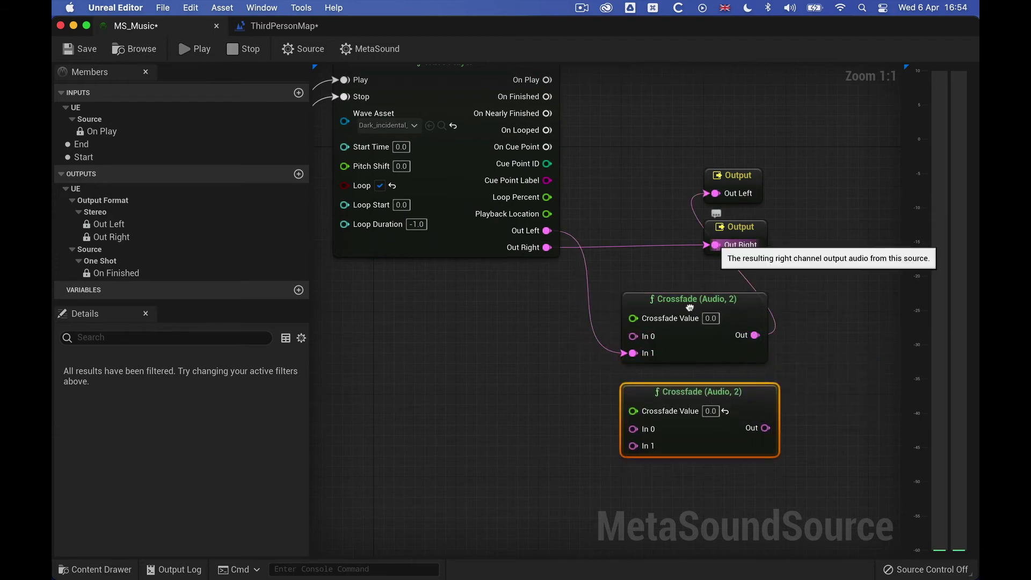
pyautogui.moveTo(716, 244); pyautogui.dragTo(633, 445)
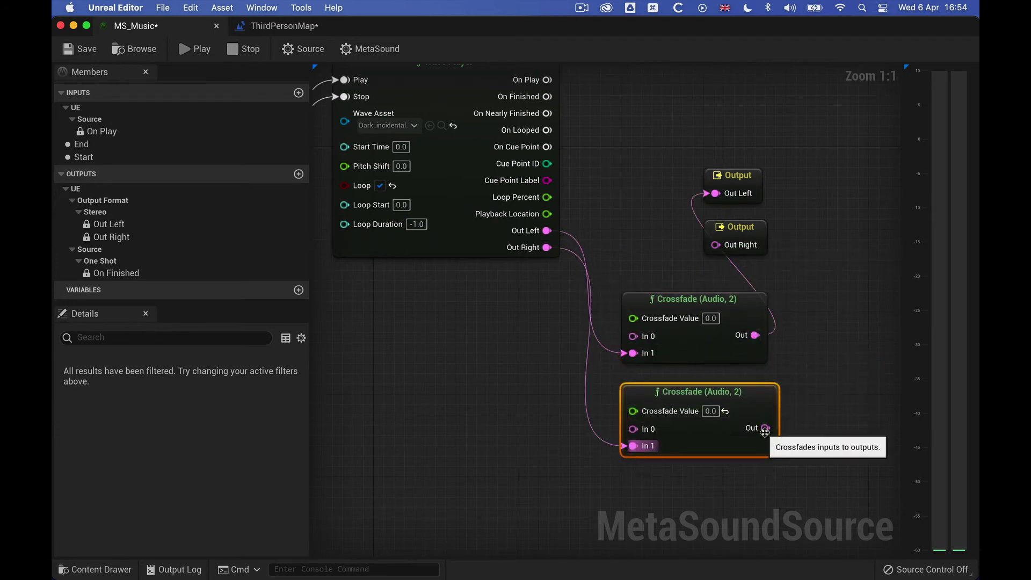
pyautogui.moveTo(765, 430); pyautogui.dragTo(715, 248)
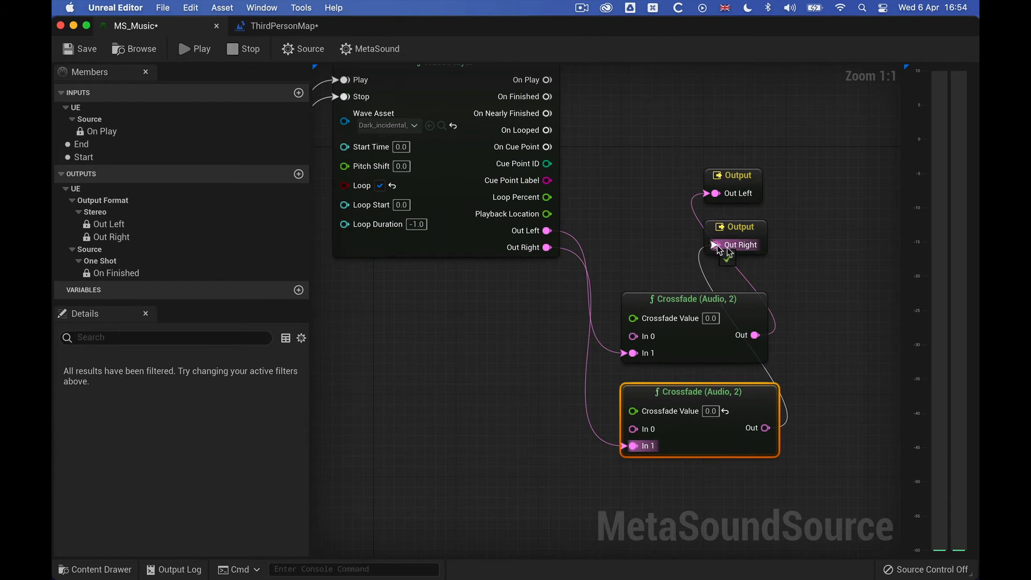
# Set the level blueprint's FadeIn In Float to 1.0 and FadeOut In Float to 0.0.
pyautogui.click(284, 26)
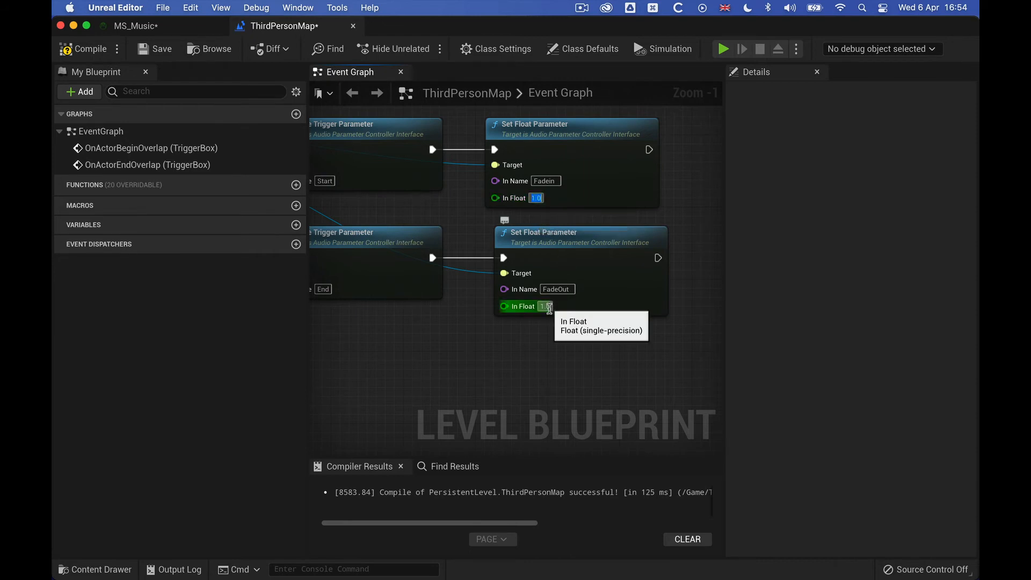
pyautogui.doubleClick(546, 306)
pyautogui.write('0')
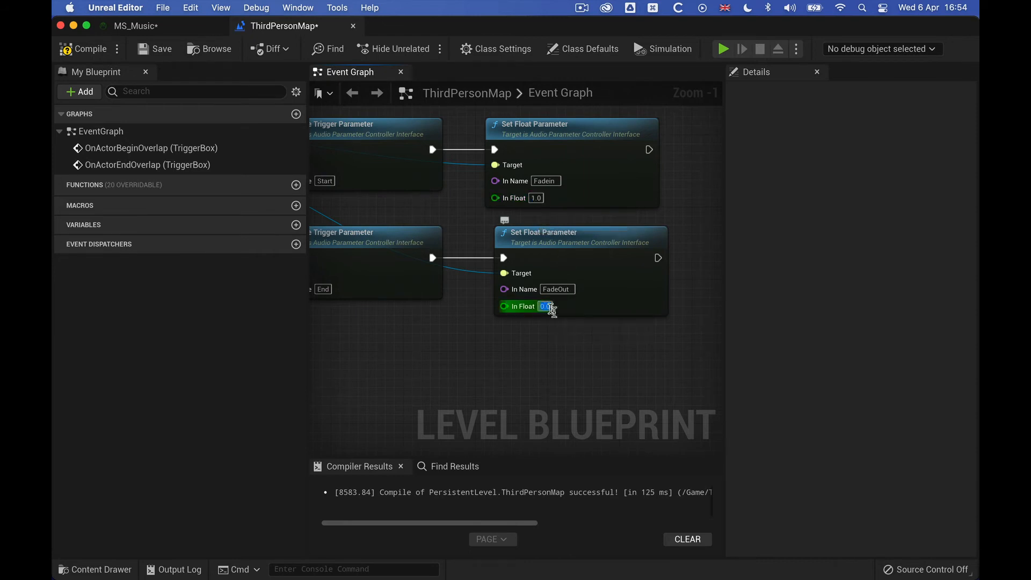
pyautogui.click(545, 181)
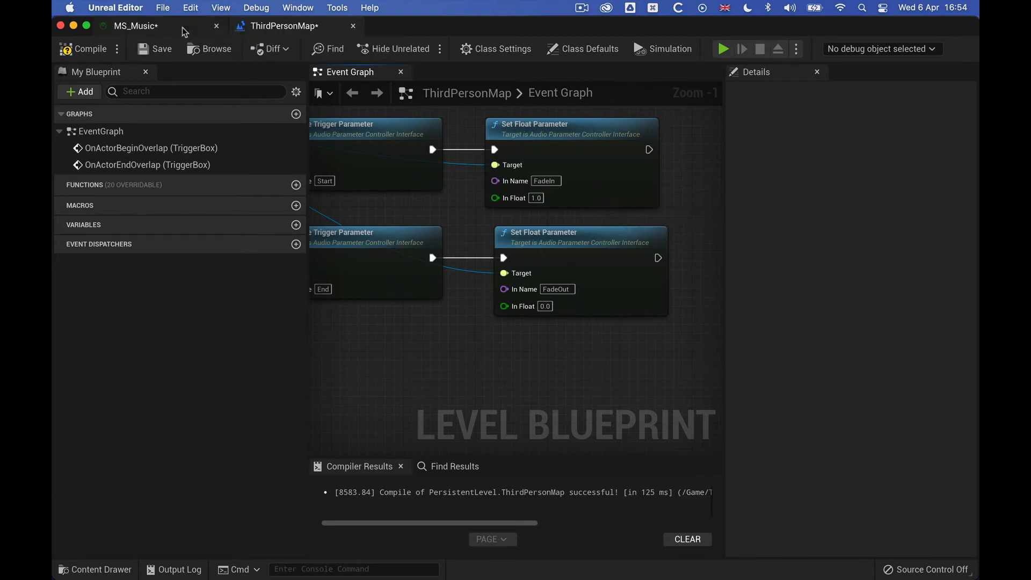
# Add a Trigger Route (Float, 2) node and wire its Value to both crossfades' Crossfade Value pins.
pyautogui.click(135, 26)
pyautogui.moveTo(478, 336); pyautogui.dragTo(530, 293, button='right')
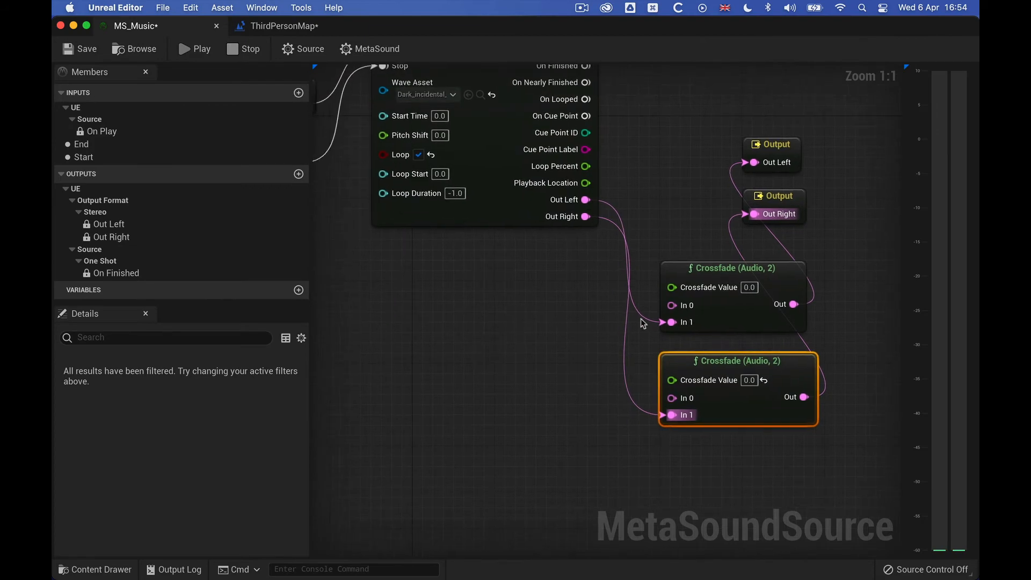
pyautogui.moveTo(590, 354)
pyautogui.mouseDown(button='right')
pyautogui.moveTo(528, 350)
pyautogui.moveTo(528, 358)
pyautogui.mouseUp(button='right')
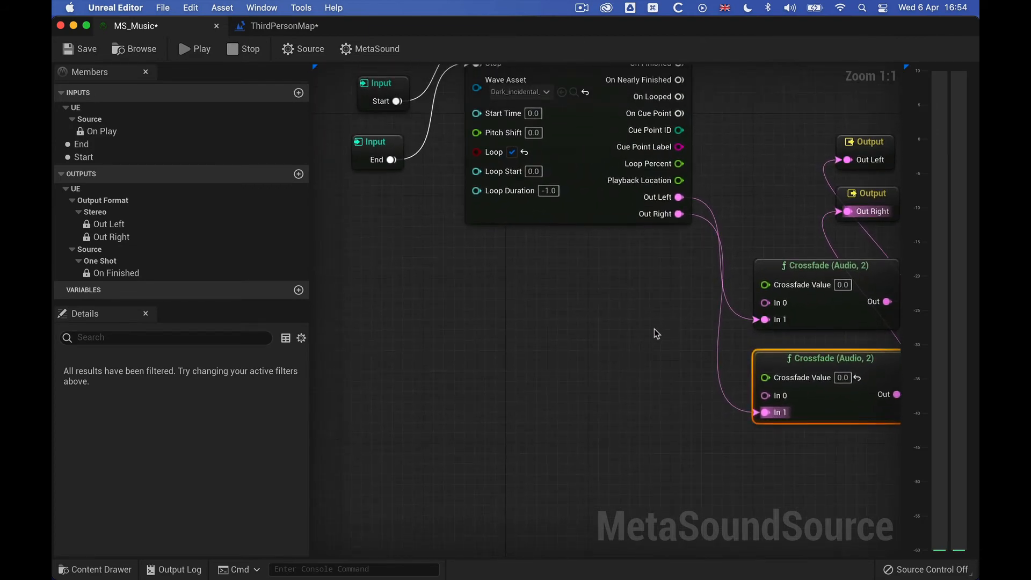
pyautogui.rightClick(554, 340)
pyautogui.write('trig rout')
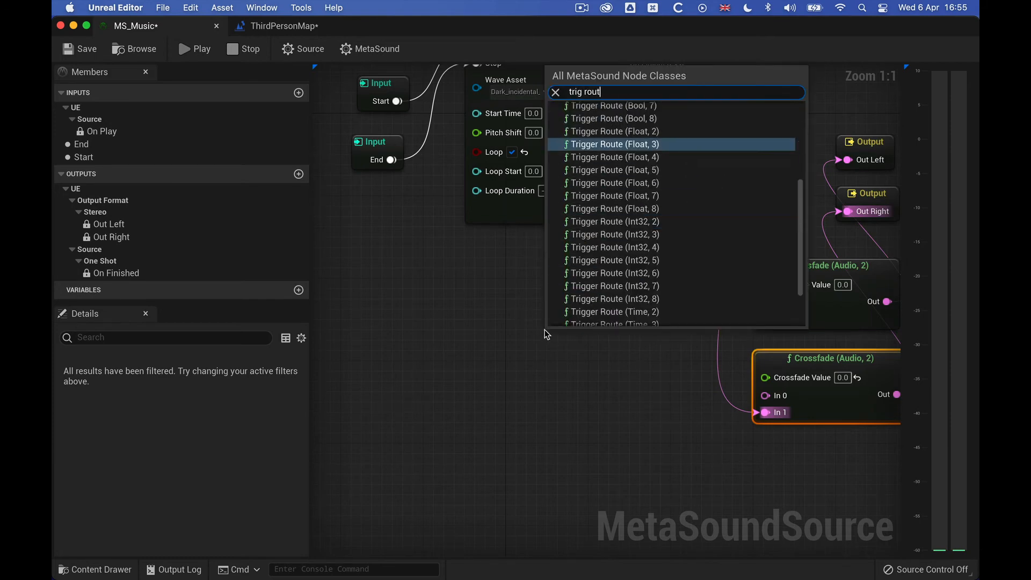
pyautogui.click(612, 139)
pyautogui.moveTo(609, 341); pyautogui.dragTo(766, 284)
pyautogui.moveTo(610, 340); pyautogui.dragTo(765, 378)
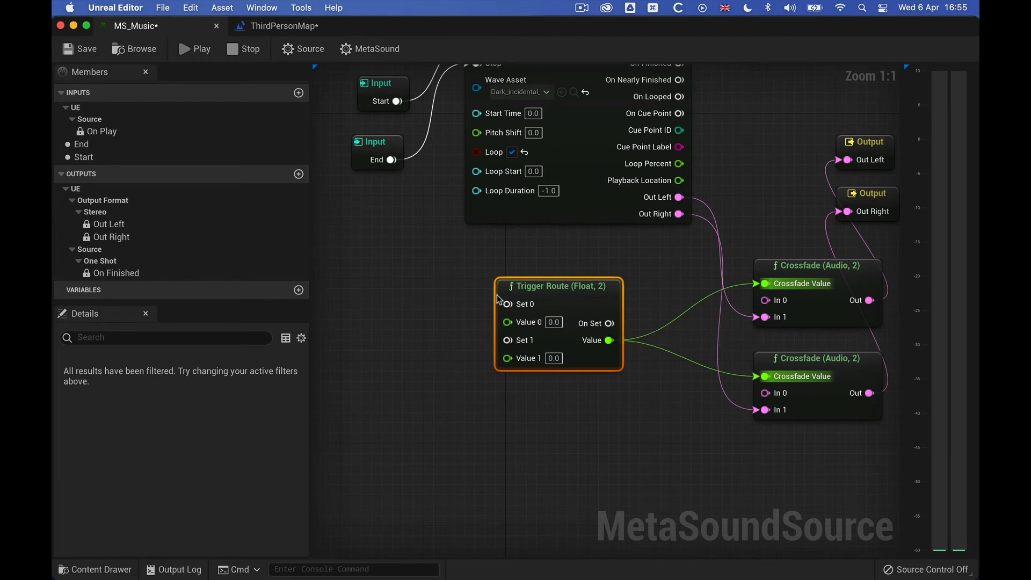
# Promote Trigger Route Value 0 to a graph input named FadeIn.
pyautogui.moveTo(508, 321); pyautogui.dragTo(399, 297)
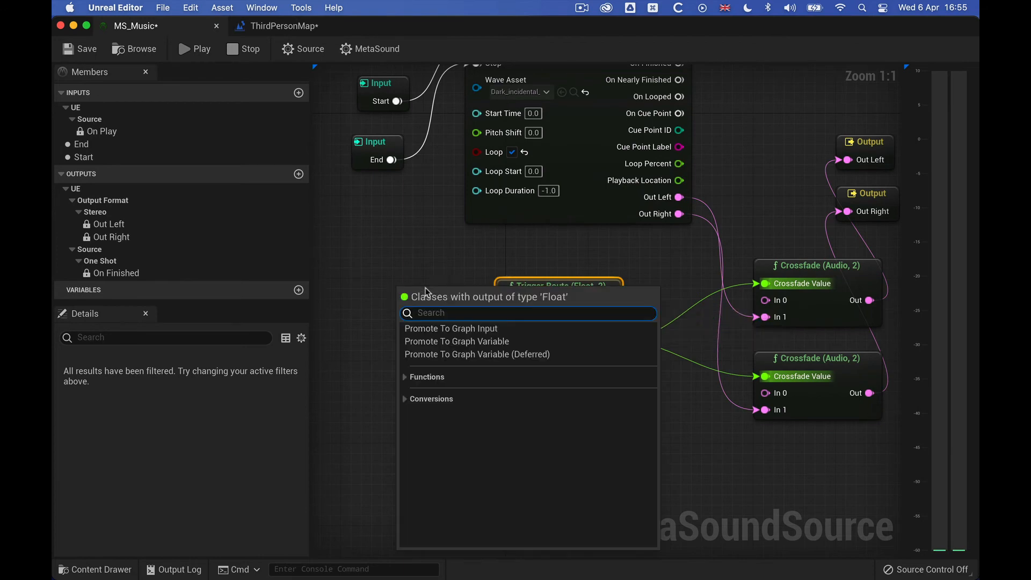
pyautogui.click(451, 329)
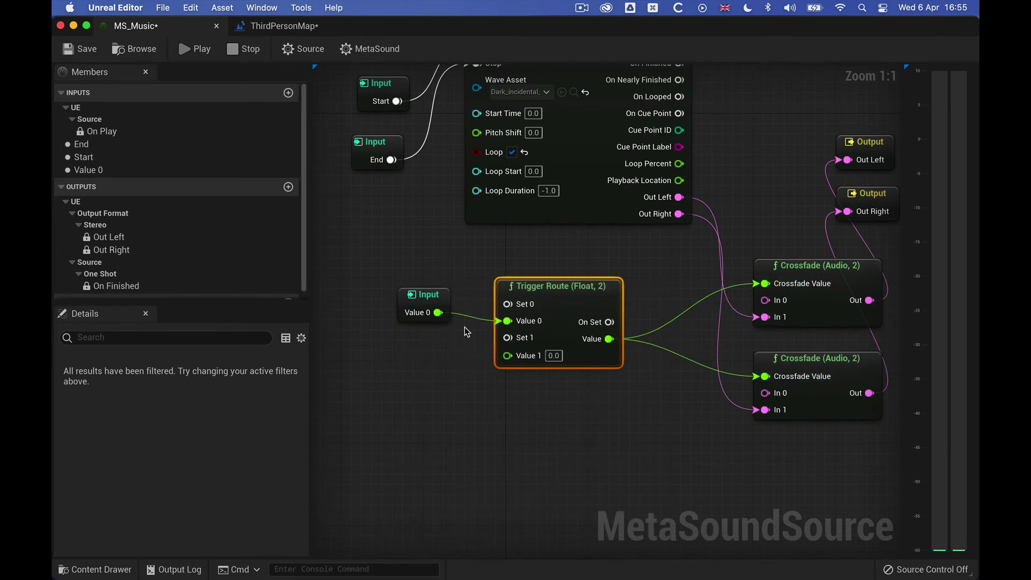
pyautogui.click(423, 293)
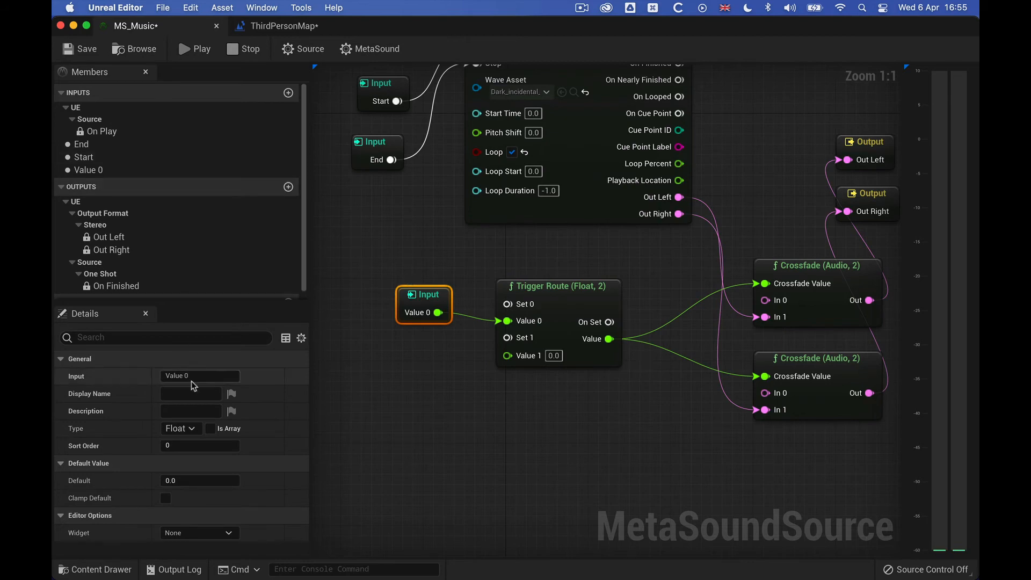
pyautogui.press('BackSpace')
pyautogui.press('BackSpace')
pyautogui.press('BackSpace')
pyautogui.press('BackSpace')
pyautogui.press('BackSpace')
pyautogui.press('BackSpace')
pyautogui.press('BackSpace')
pyautogui.write('FadeIn')
pyautogui.press('Return')
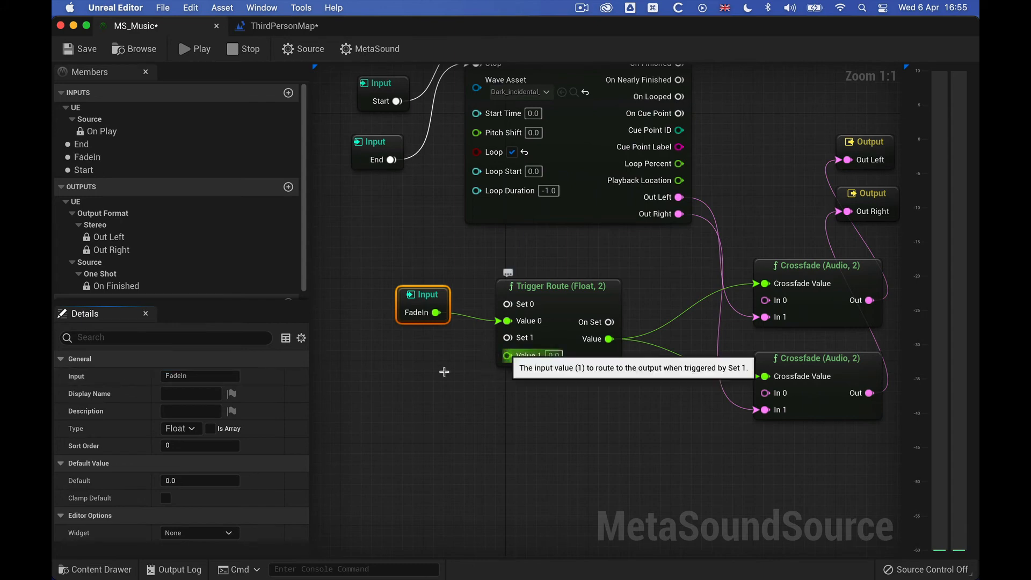
# Promote Trigger Route Value 1 to a graph input named FadeOut.
pyautogui.moveTo(508, 355); pyautogui.dragTo(412, 380)
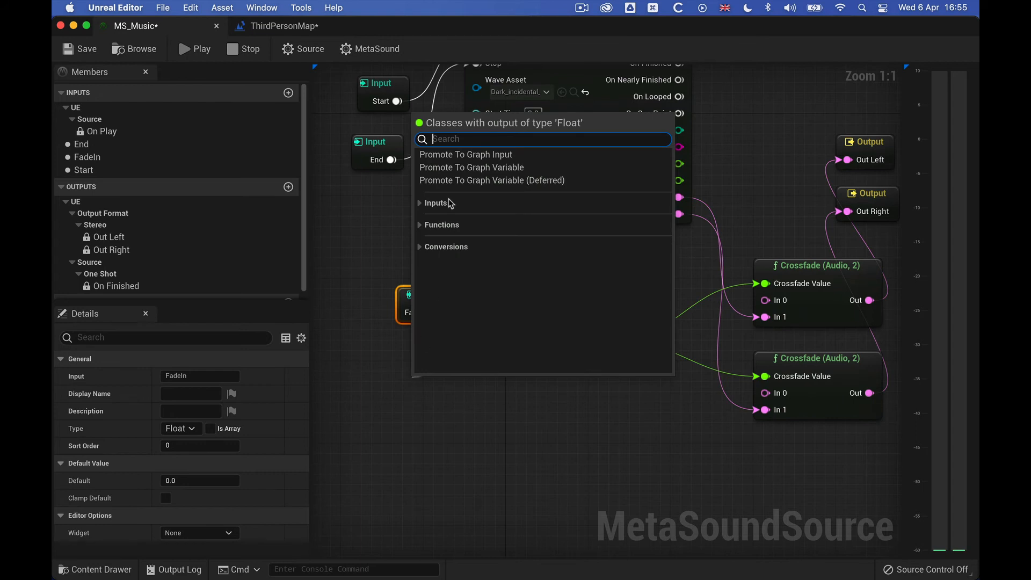
pyautogui.click(476, 166)
pyautogui.write('Out')
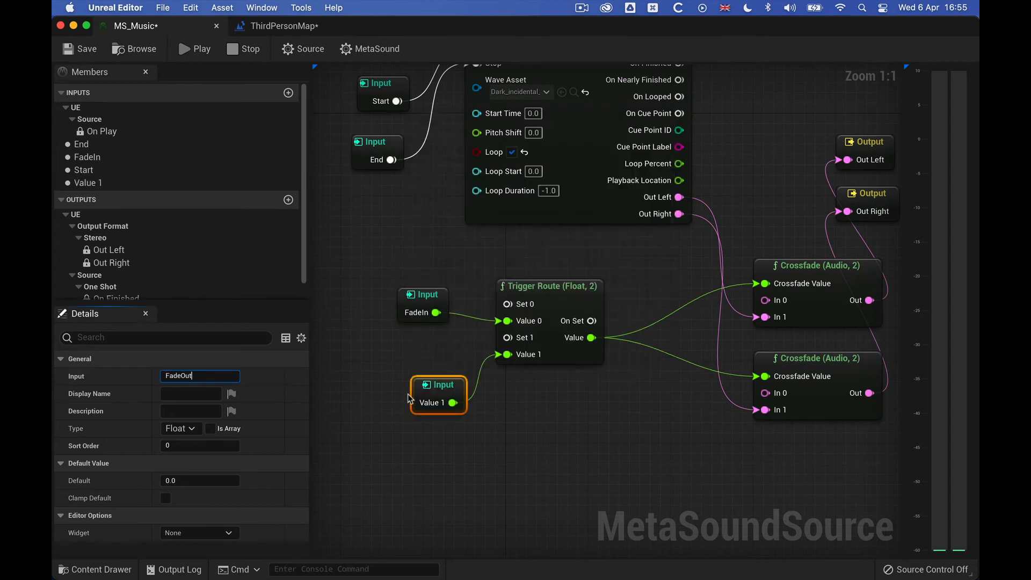
pyautogui.write('FadeOut')
pyautogui.press('Return')
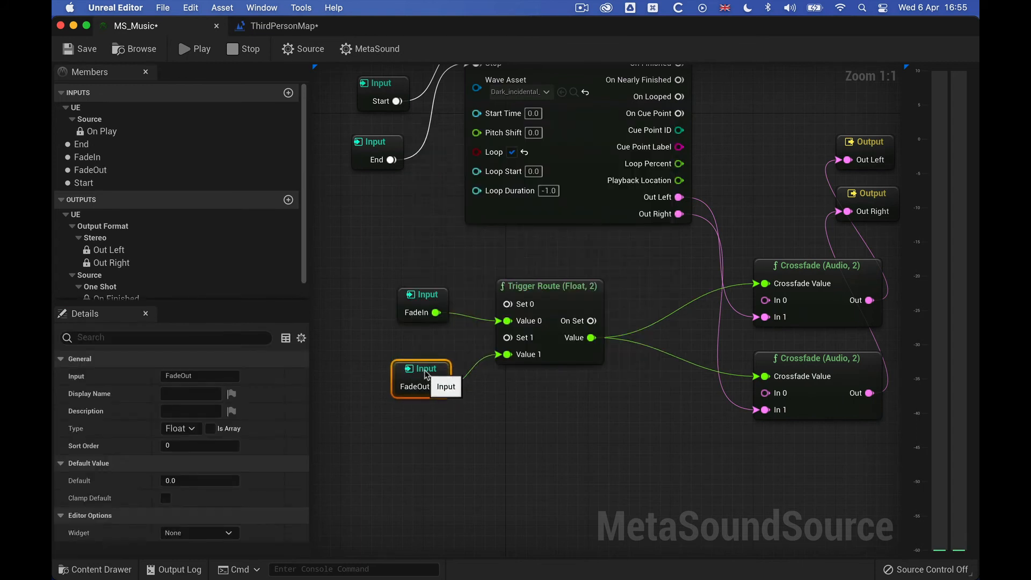
pyautogui.moveTo(391, 322); pyautogui.dragTo(404, 350, button='right')
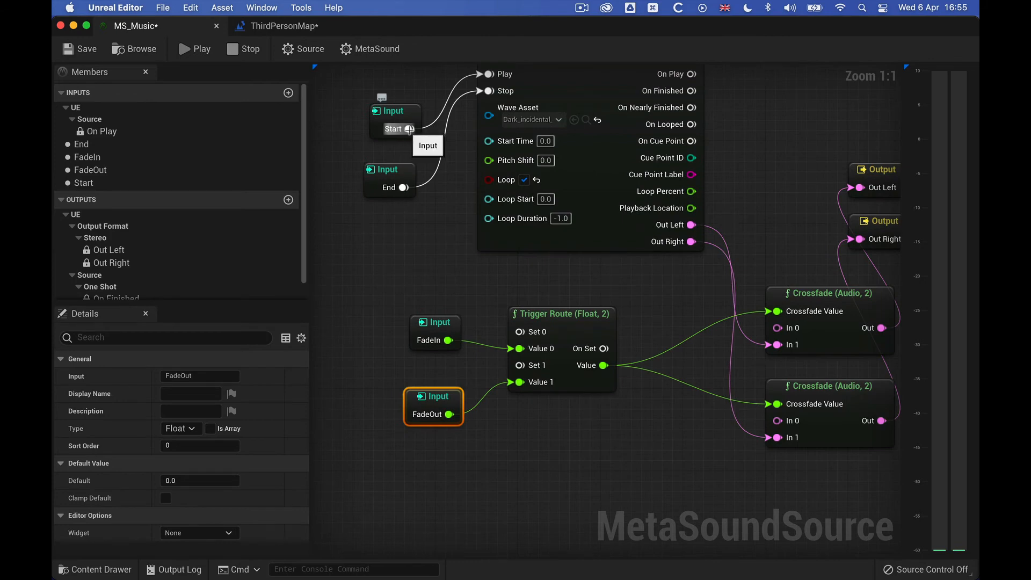
# Wire Start into Set 0 and End into Set 1, with a Trigger Delay inserted on End before Stop.
pyautogui.moveTo(410, 130); pyautogui.dragTo(522, 334)
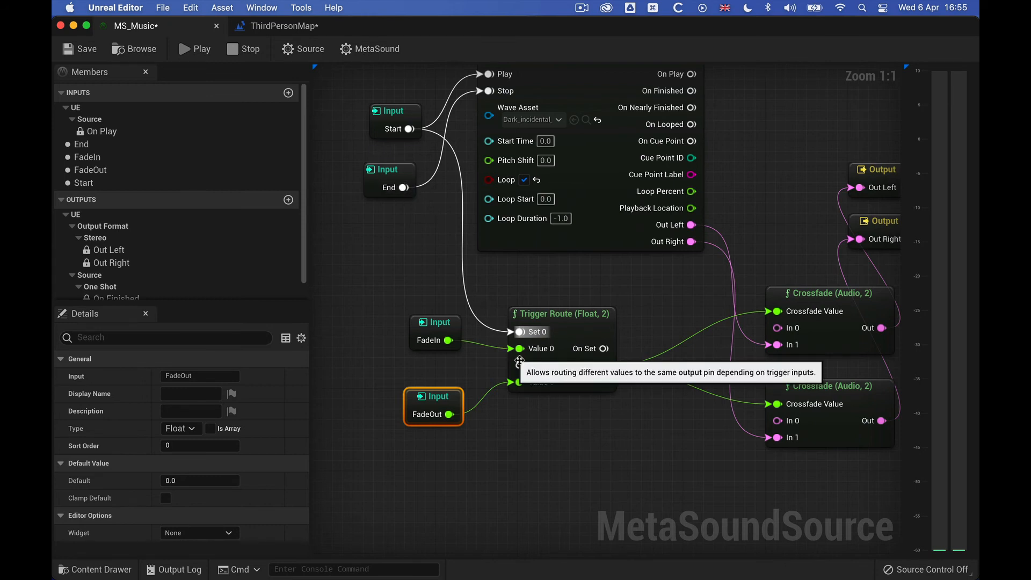
pyautogui.moveTo(519, 365)
pyautogui.mouseDown()
pyautogui.moveTo(407, 188)
pyautogui.moveTo(356, 240)
pyautogui.moveTo(411, 211)
pyautogui.mouseUp()
pyautogui.write('trig')
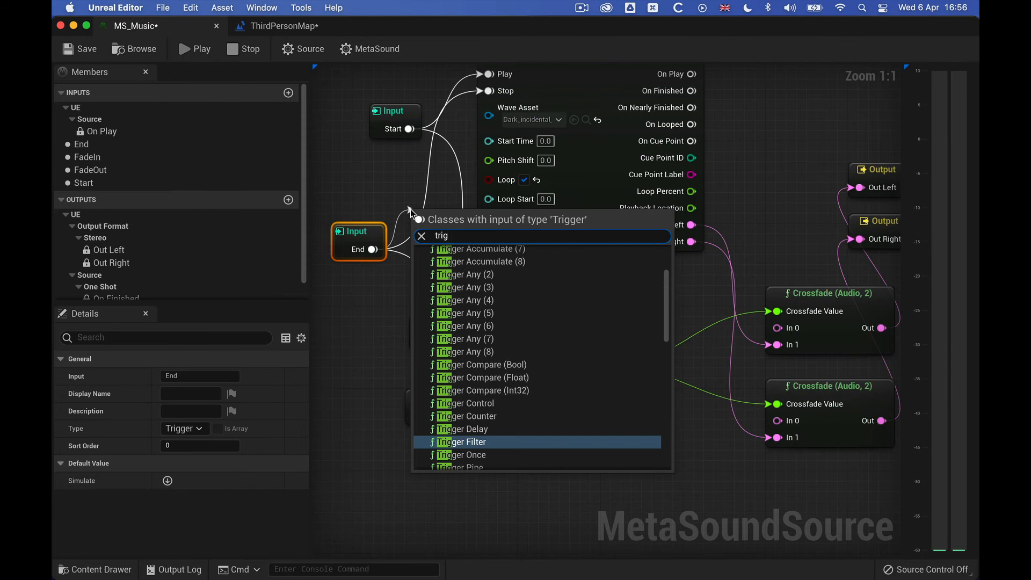
pyautogui.press('Up')
pyautogui.press('Return')
pyautogui.moveTo(355, 232); pyautogui.dragTo(314, 233)
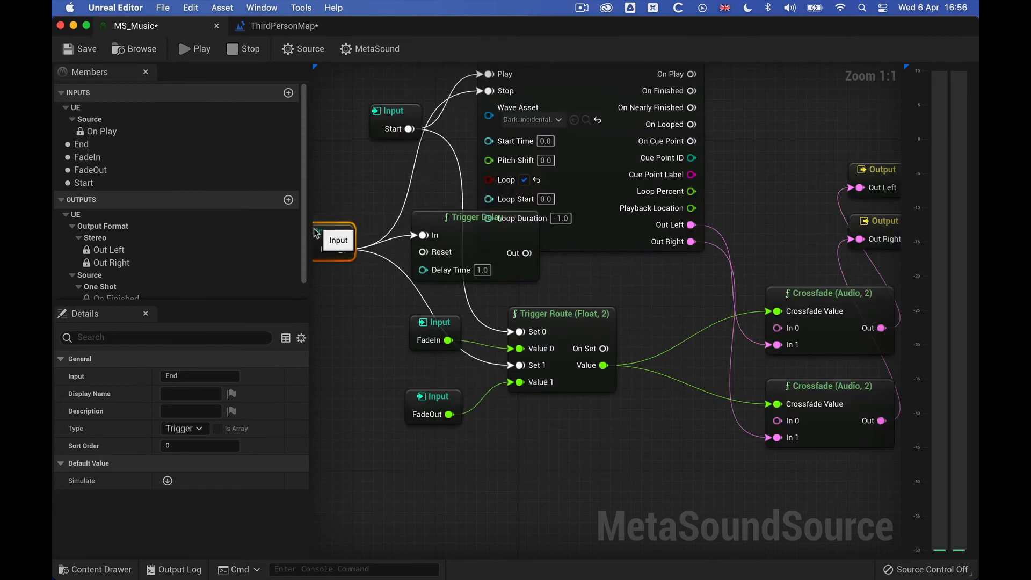
pyautogui.moveTo(316, 232); pyautogui.dragTo(334, 243, button='right')
# Select the Trigger Delay and FadeOut input nodes while reviewing the crossfade section.
pyautogui.click(409, 228)
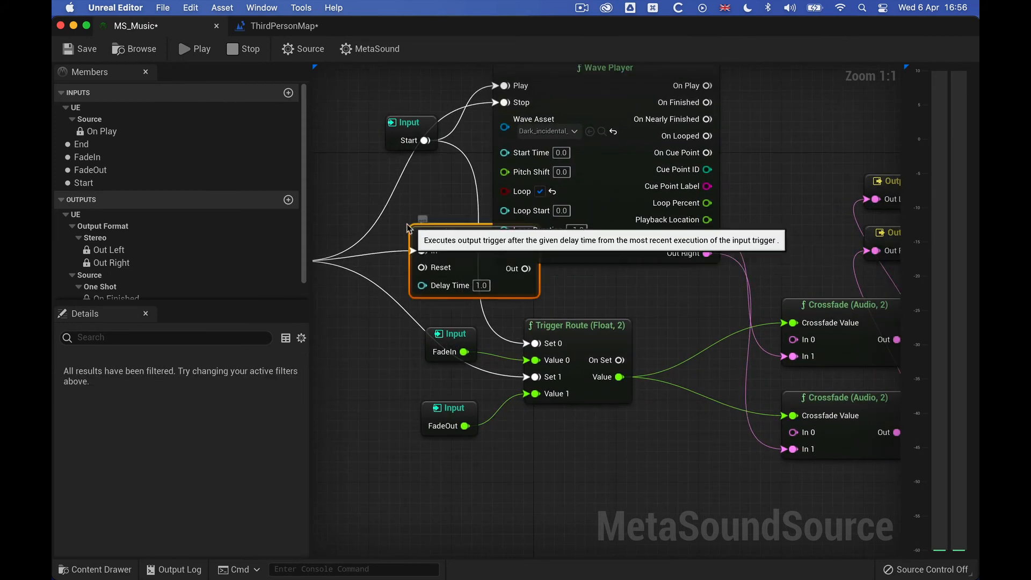
pyautogui.moveTo(435, 323)
pyautogui.mouseDown(button='right')
pyautogui.moveTo(458, 222)
pyautogui.moveTo(427, 198)
pyautogui.mouseUp(button='right')
pyautogui.click(503, 298)
pyautogui.moveTo(597, 387); pyautogui.dragTo(516, 358, button='right')
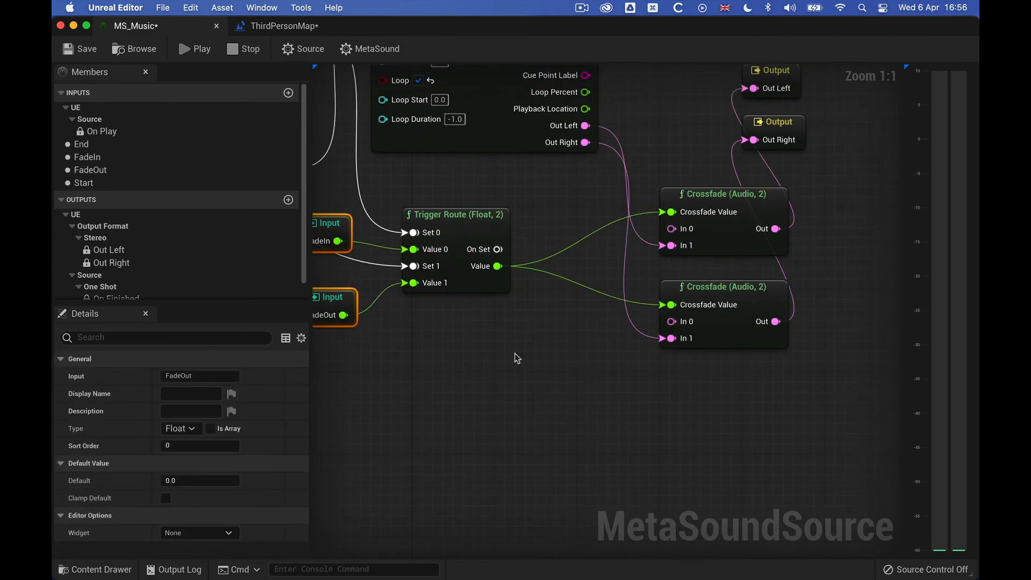
# Play-test ThirdPersonMap, running the character forward through the trigger box, then stop and return to MS_Music.
pyautogui.click(284, 26)
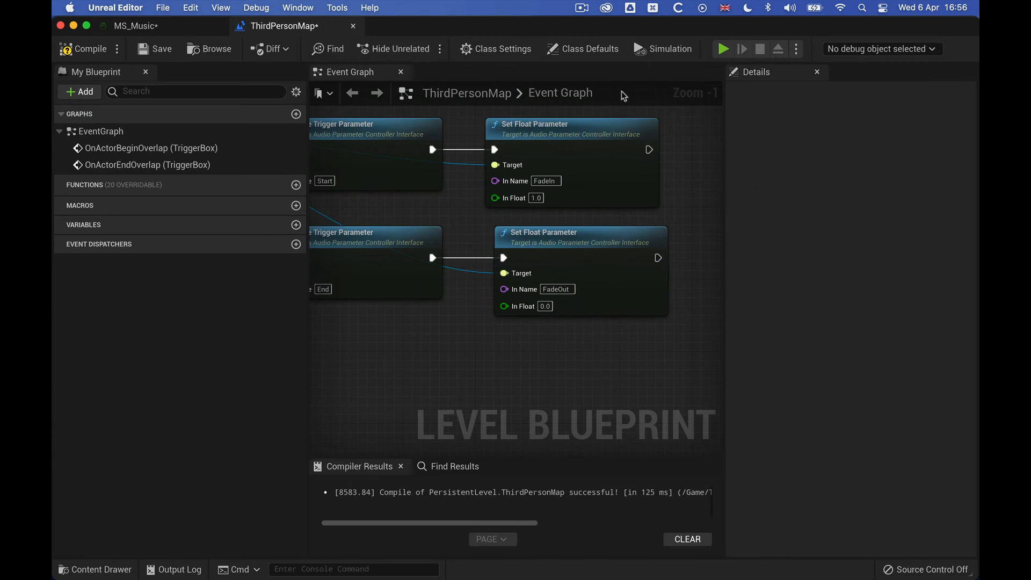
pyautogui.click(723, 49)
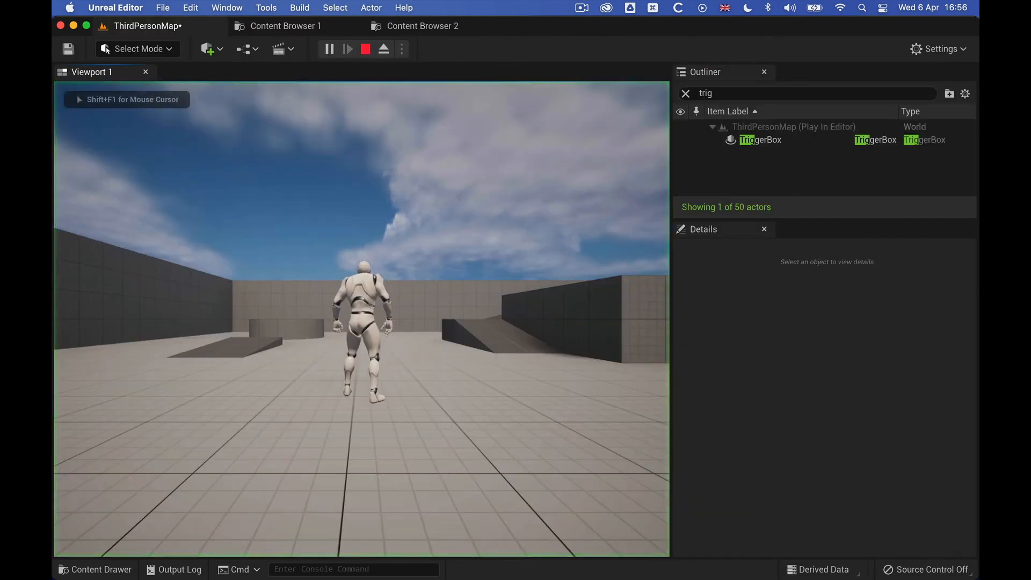
pyautogui.press('w')
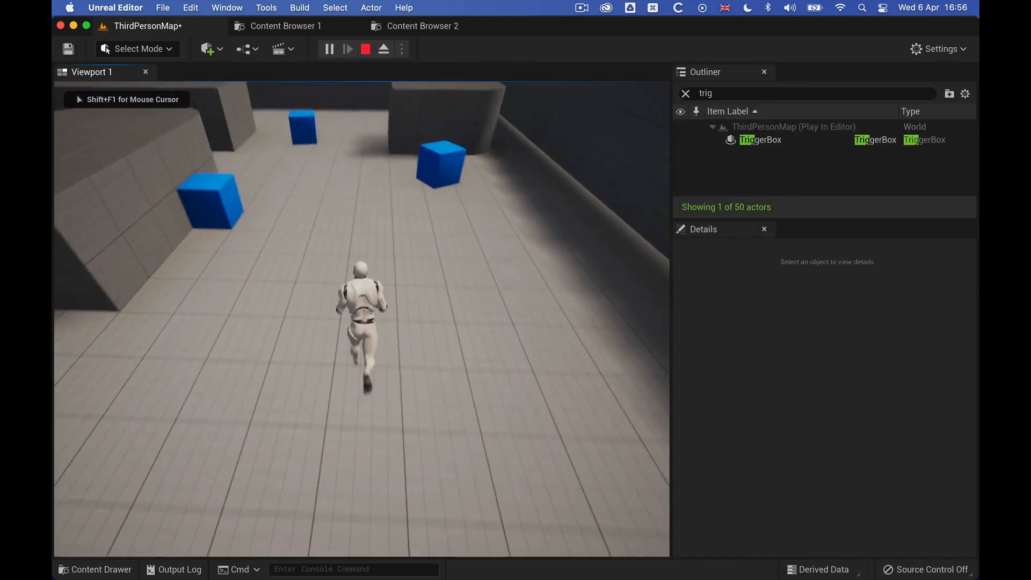
pyautogui.press('w')
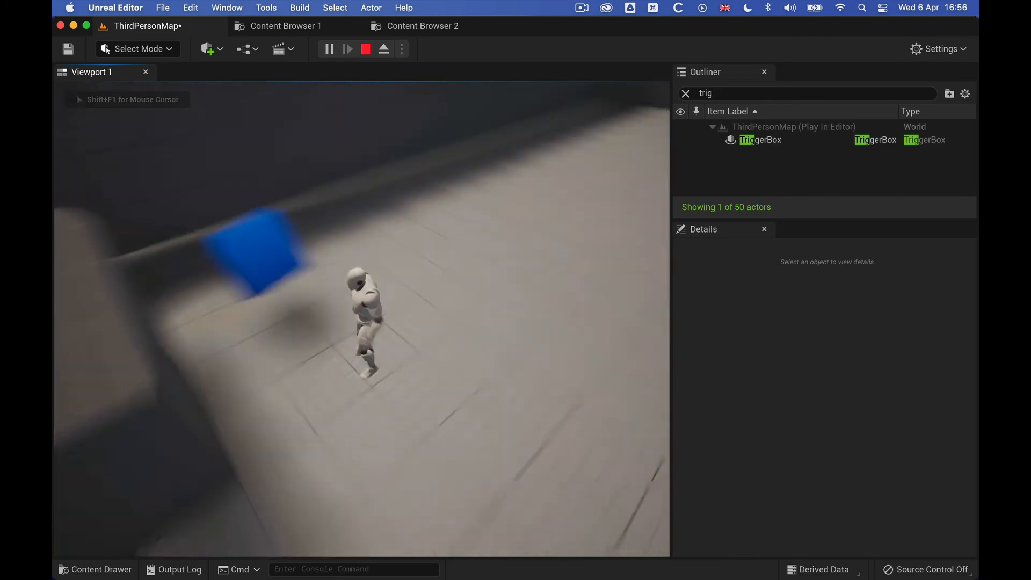
pyautogui.press('w')
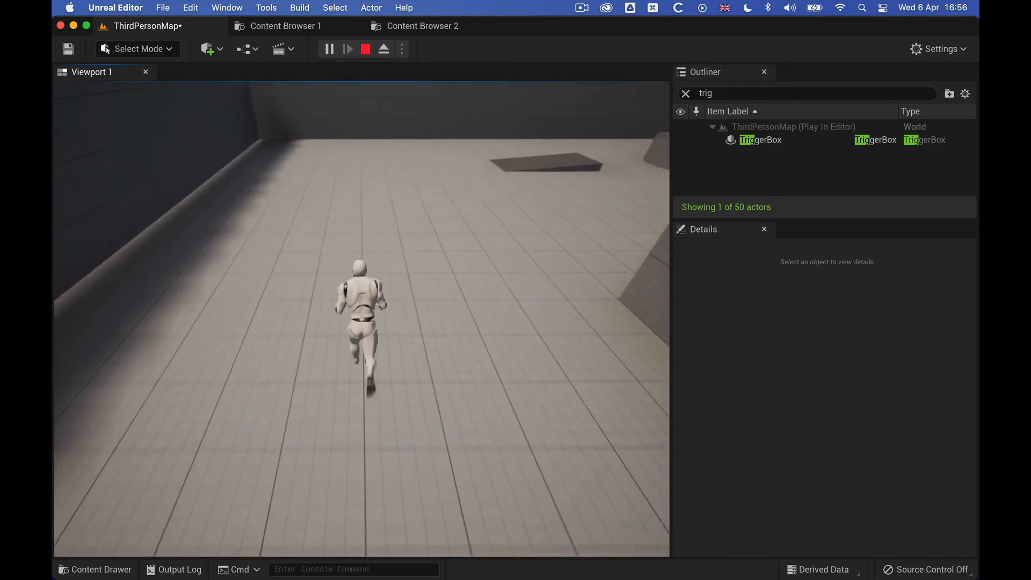
pyautogui.hotkey('shift', 'F1')
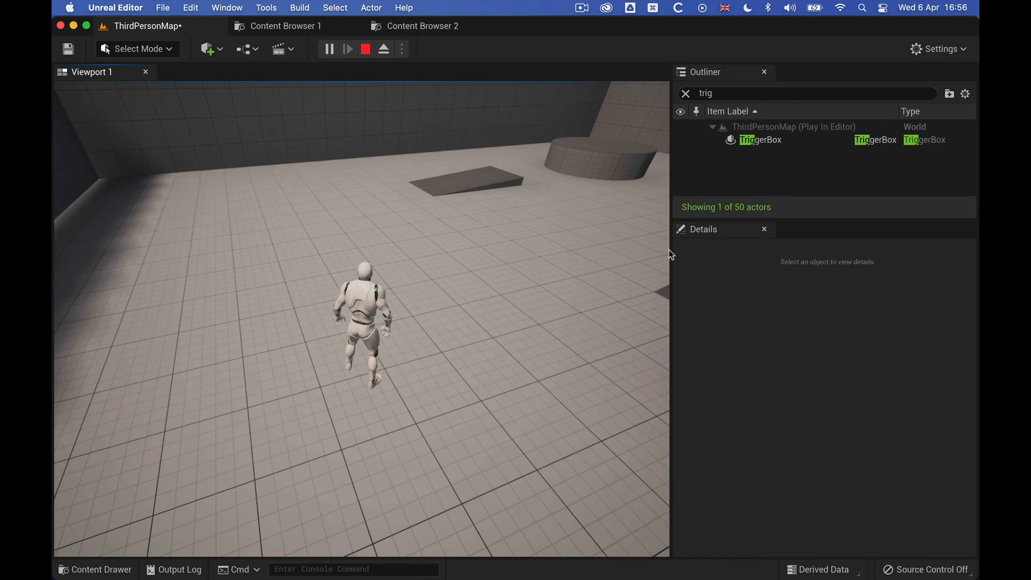
pyautogui.press('super+grave')
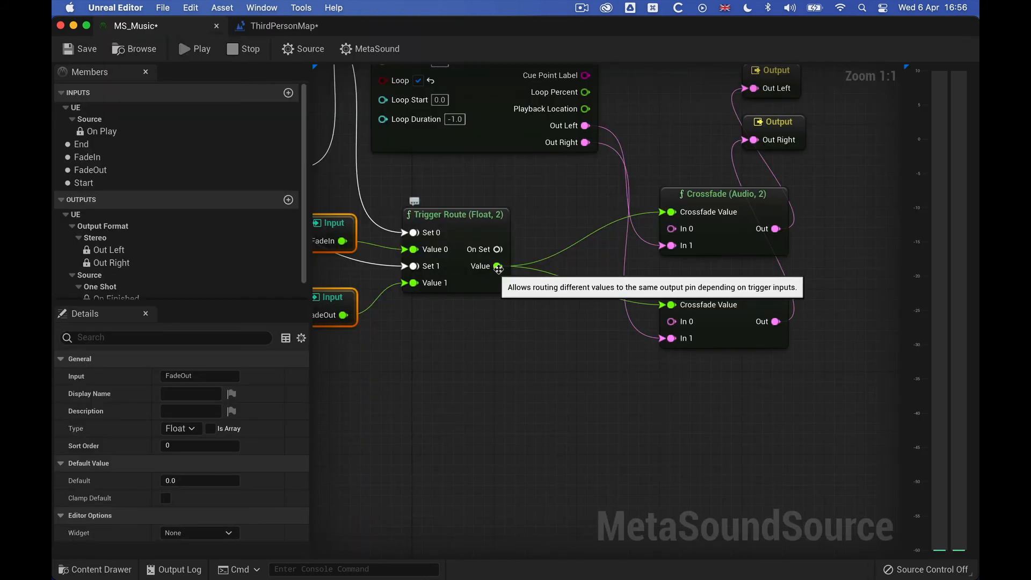
# Insert an InterpTo with Interp Time 2.0 between Trigger Route Value and both Crossfade Values, then return to ThirdPersonMap.
pyautogui.moveTo(497, 267); pyautogui.dragTo(565, 369)
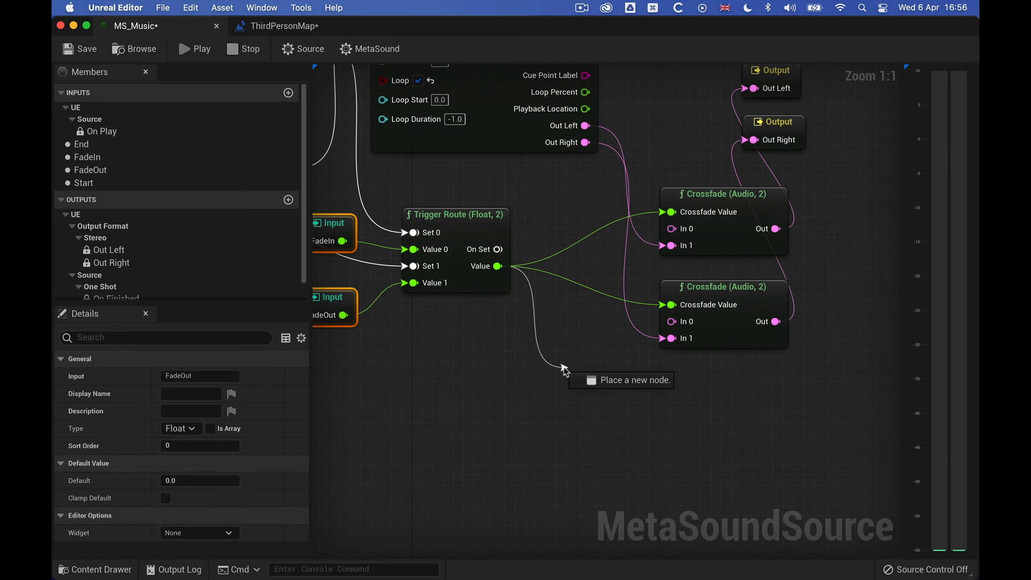
pyautogui.write('nter')
pyautogui.press('Return')
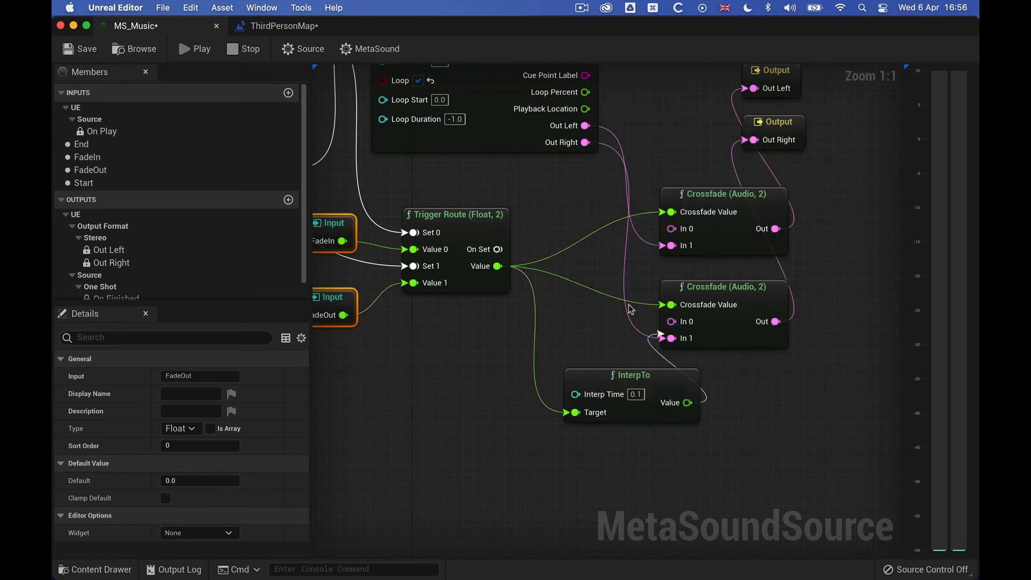
pyautogui.moveTo(702, 403)
pyautogui.mouseDown()
pyautogui.moveTo(671, 211)
pyautogui.moveTo(670, 304)
pyautogui.mouseUp()
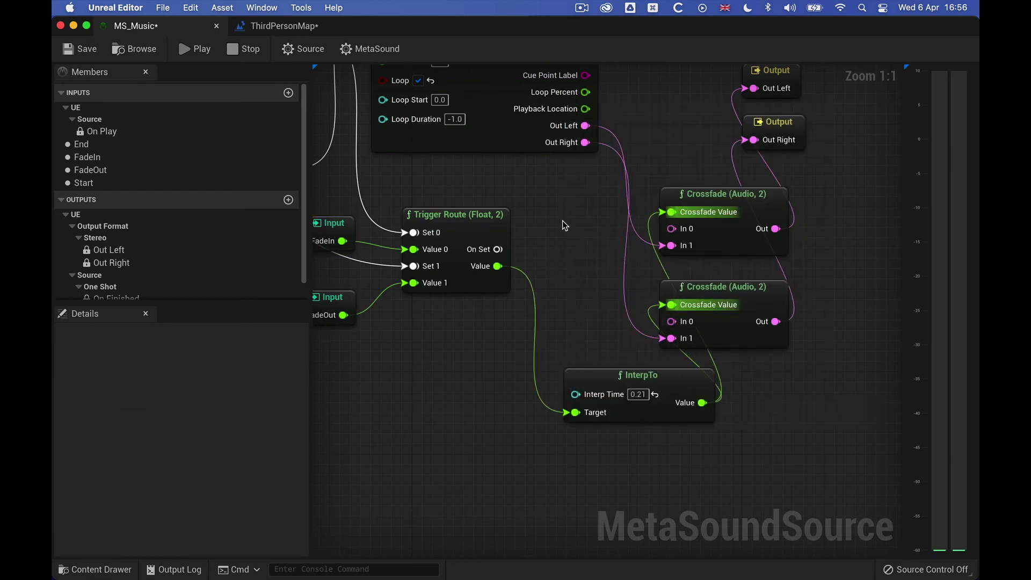
pyautogui.doubleClick(638, 395)
pyautogui.write('2.0')
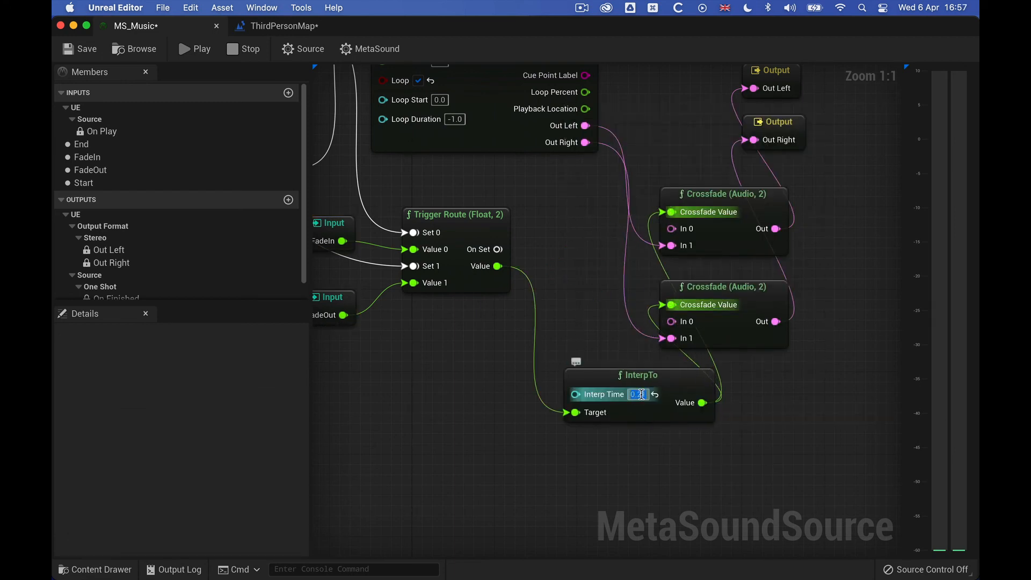
pyautogui.press('Return')
pyautogui.click(183, 27)
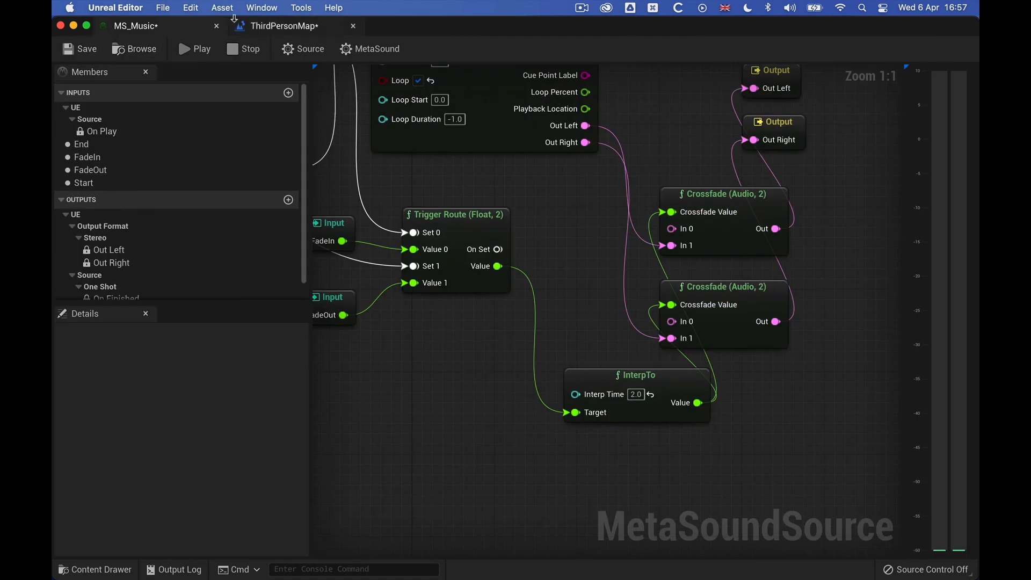
pyautogui.click(282, 26)
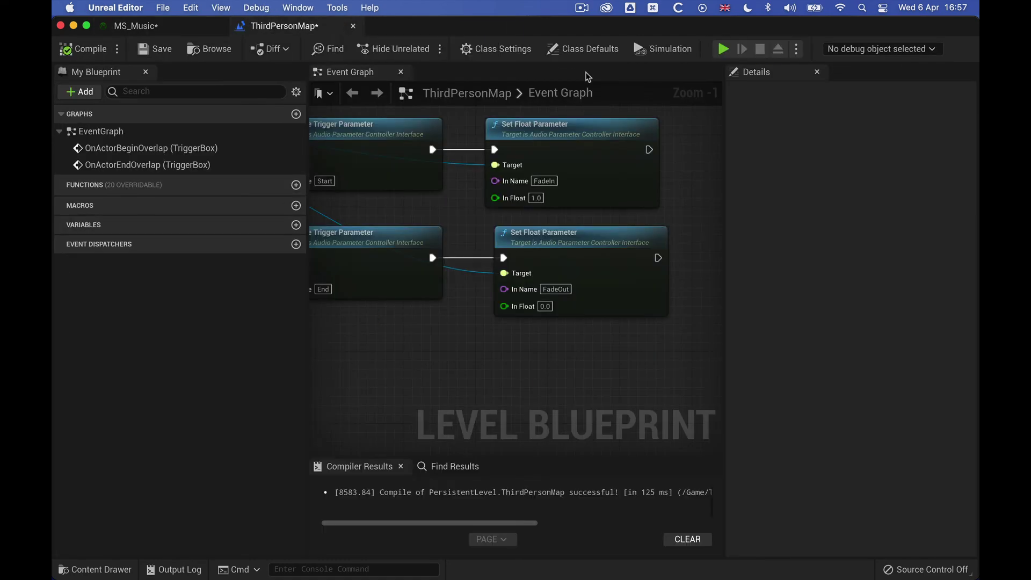
# Run a ThirdPersonMap play test, steering the character through the level, then end the session.
pyautogui.click(726, 49)
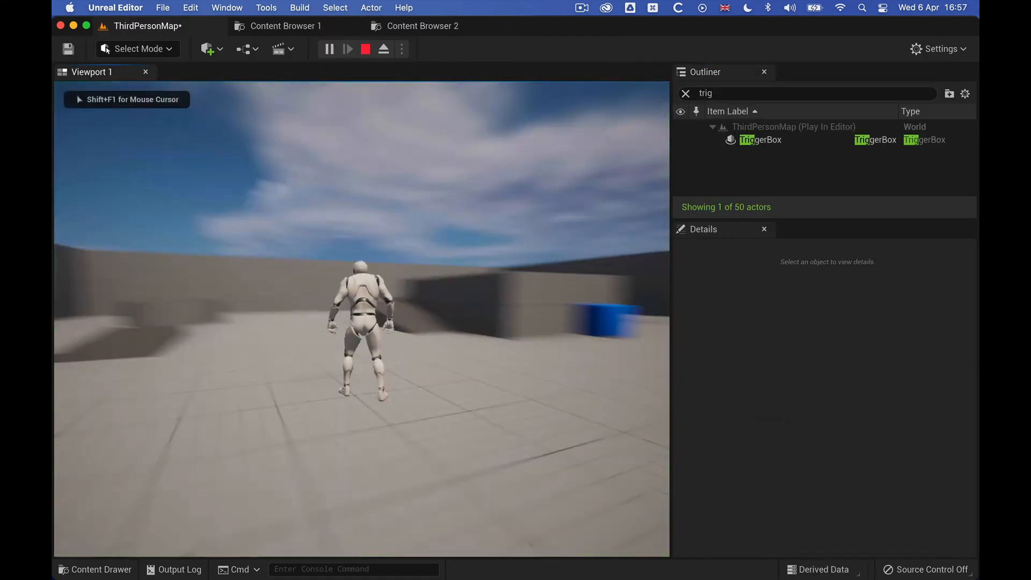
pyautogui.press('w')
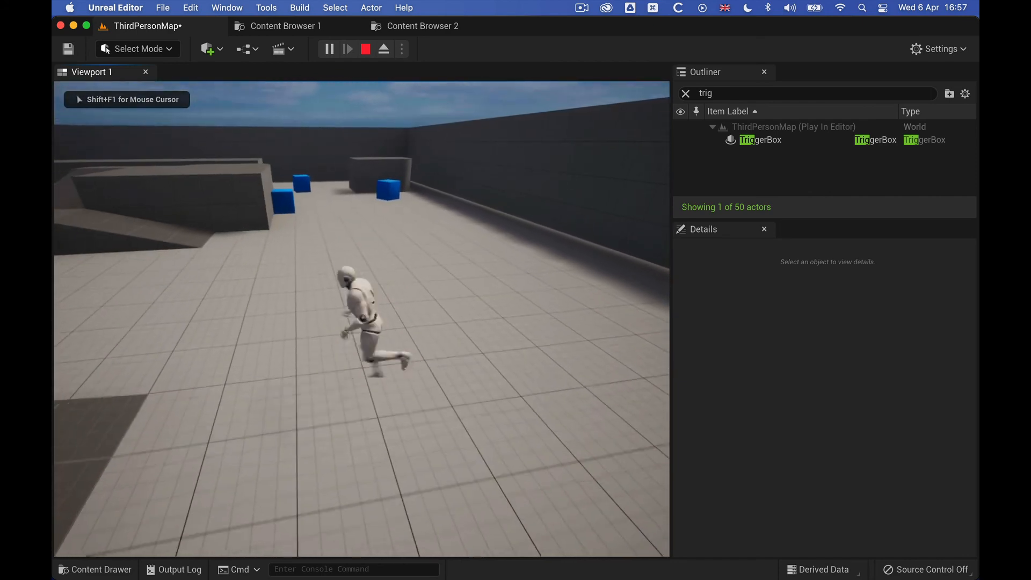
pyautogui.press('w')
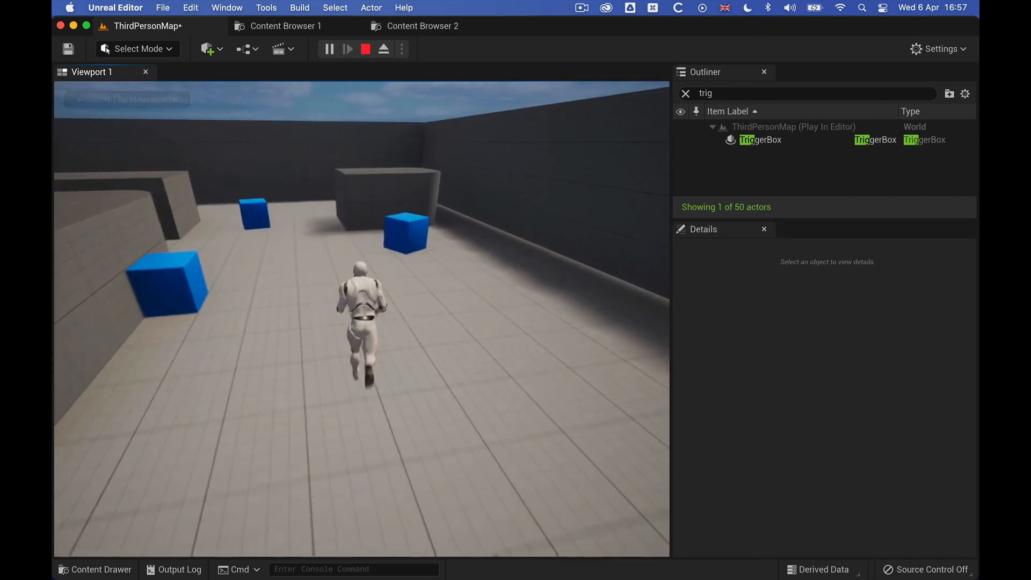
pyautogui.press('w')
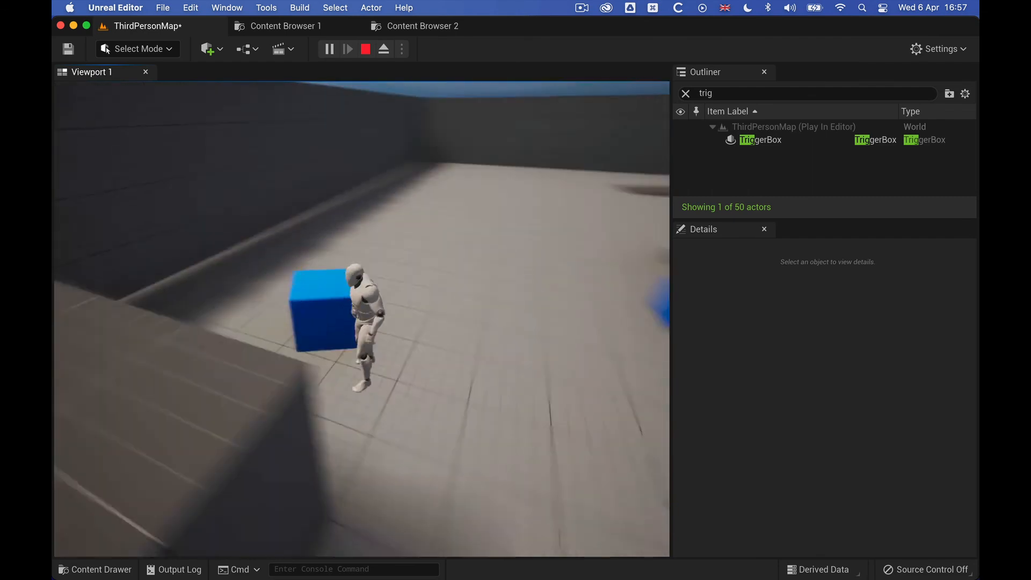
pyautogui.press('w')
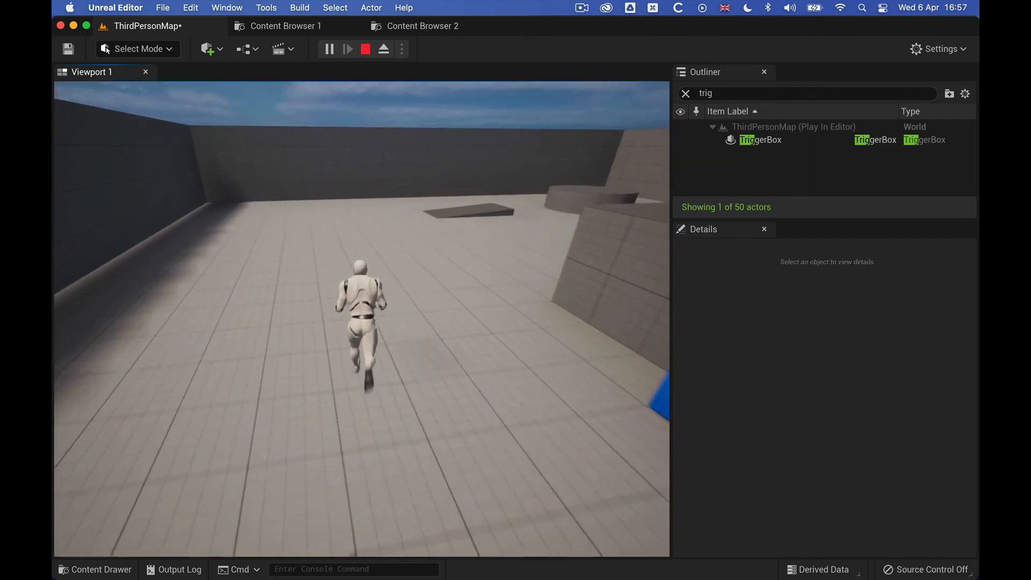
pyautogui.press('w')
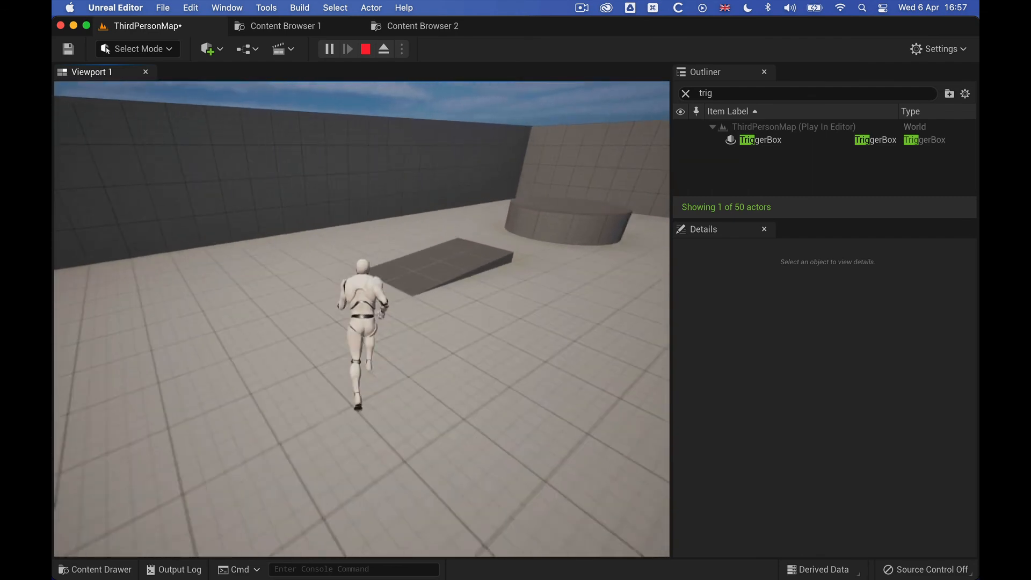
pyautogui.press('w')
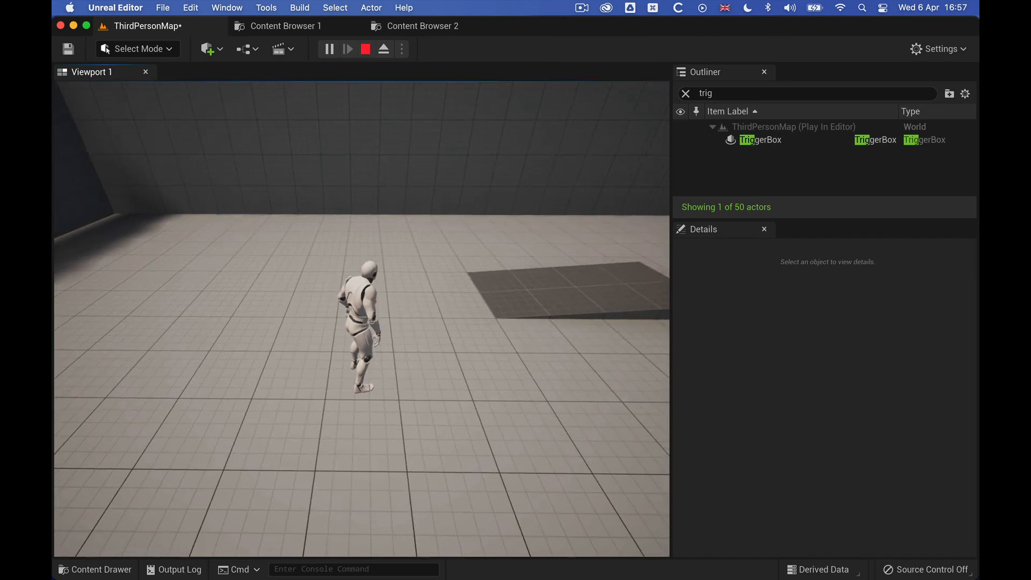
pyautogui.press('Escape')
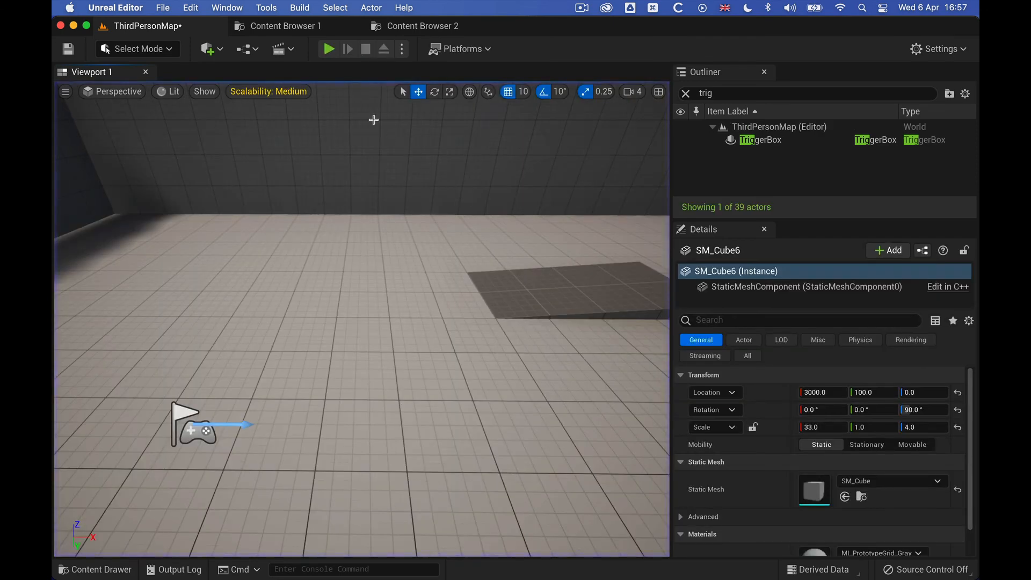
pyautogui.press('super+grave')
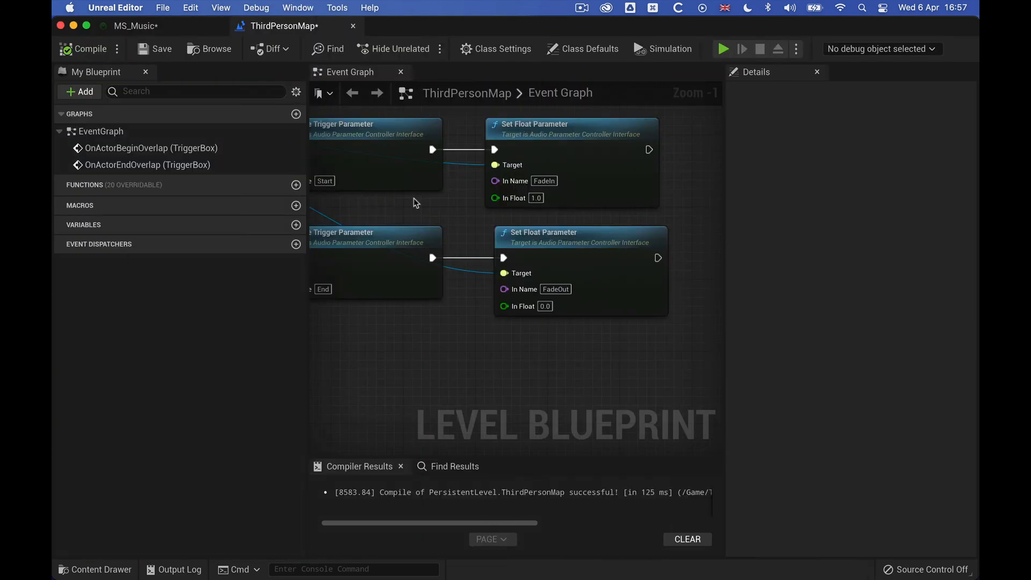
# Return to the MS_Music graph and bring the Trigger Delay node into view.
pyautogui.click(137, 25)
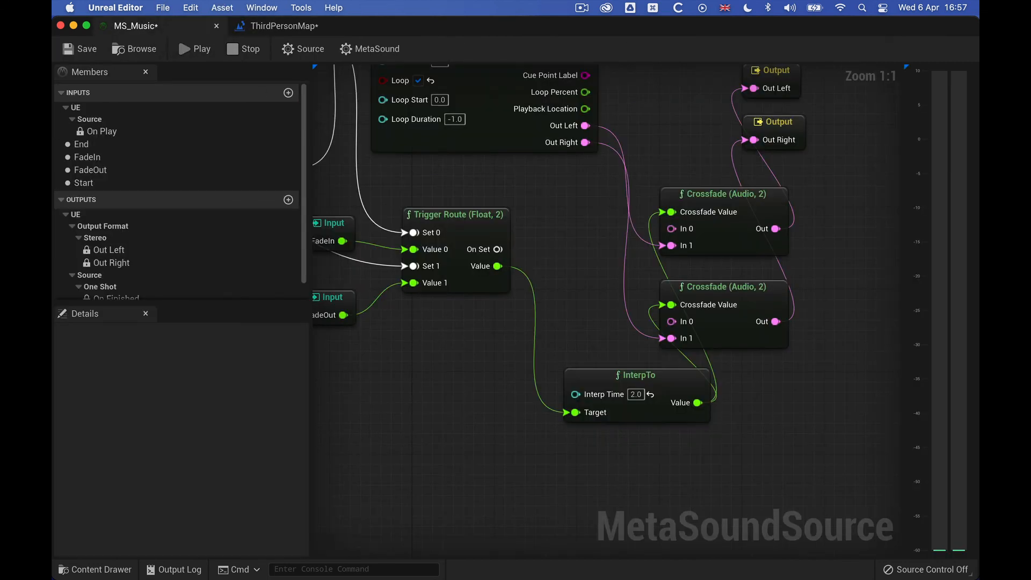
pyautogui.moveTo(339, 194); pyautogui.dragTo(442, 231, button='right')
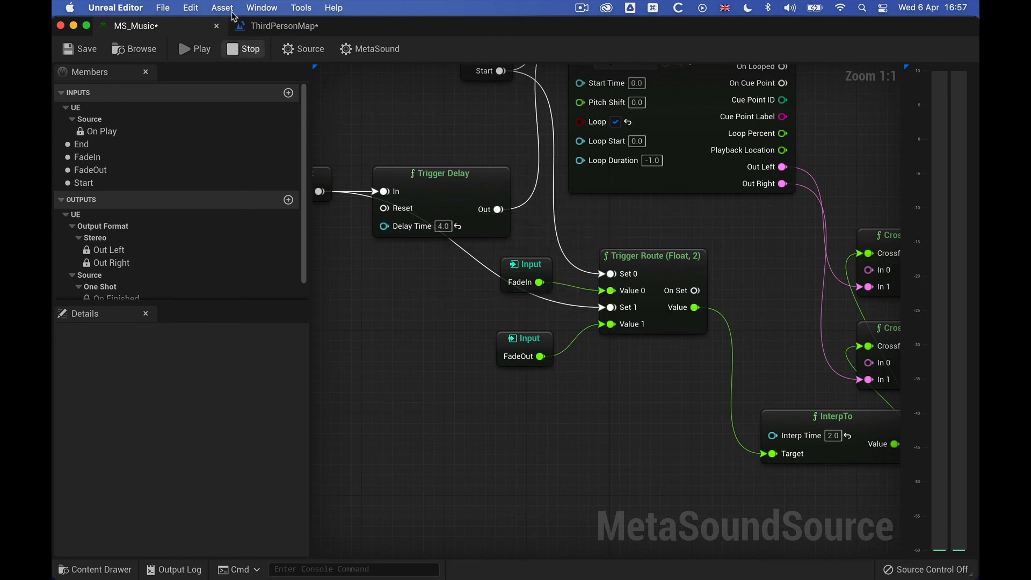
# In the running play test, steer the character forward through the level and up onto the ramp.
pyautogui.click(147, 26)
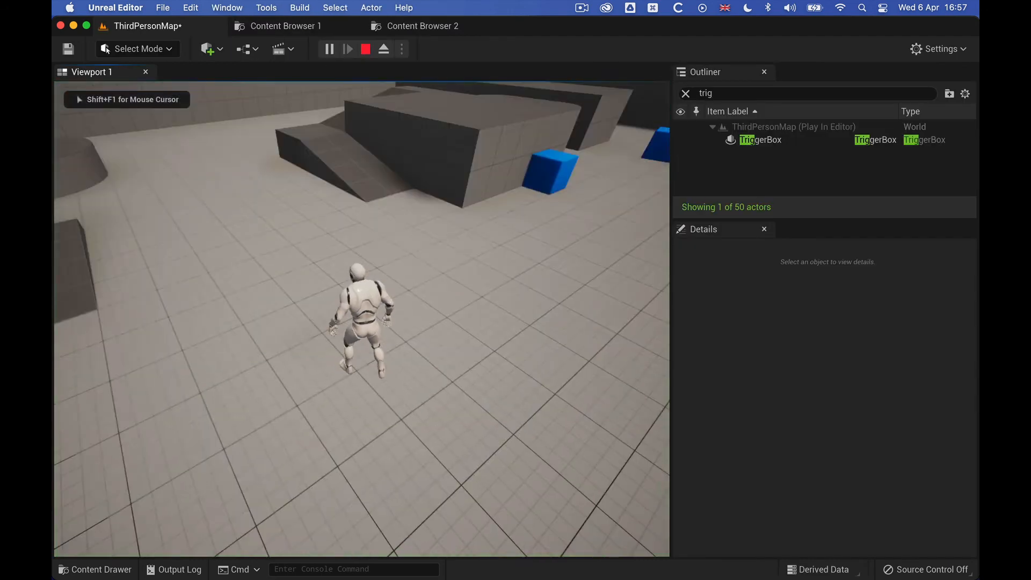
pyautogui.press('w')
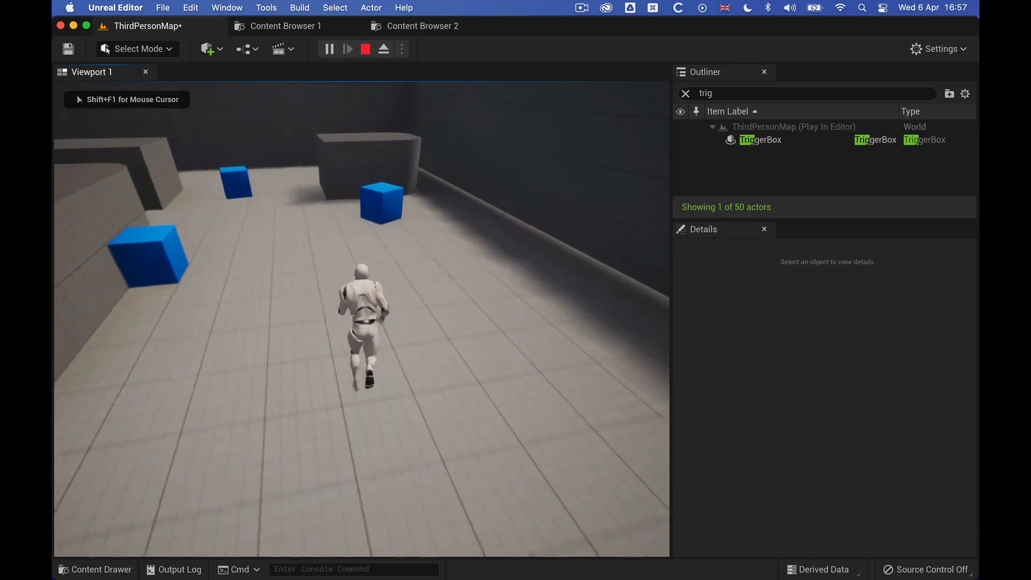
pyautogui.press('w')
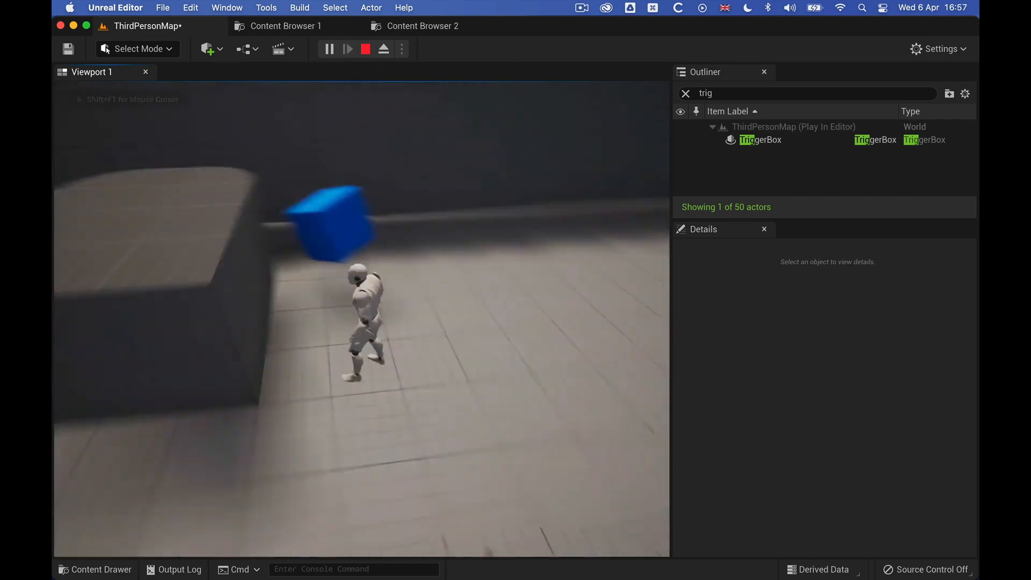
pyautogui.press('w')
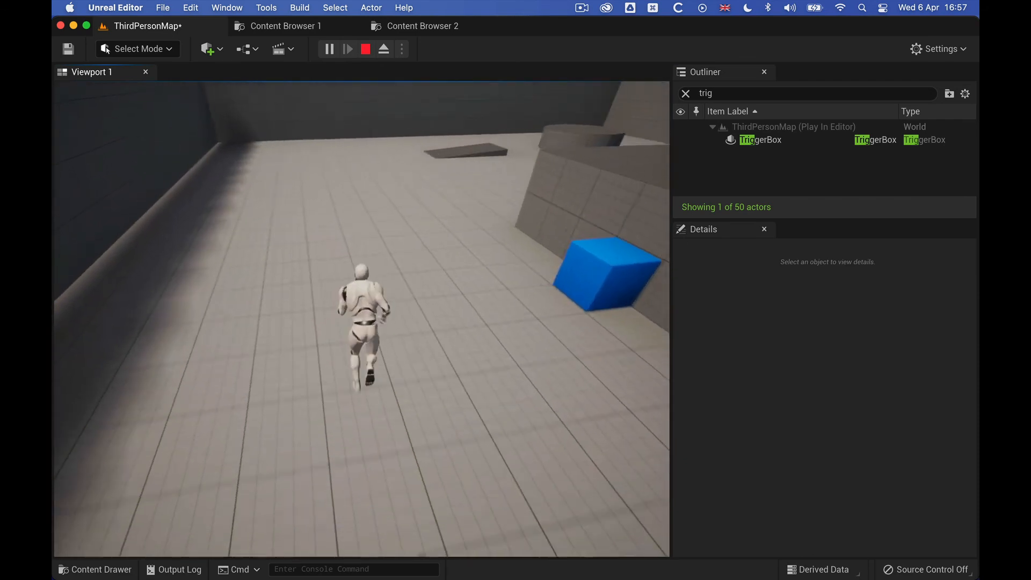
pyautogui.press('w')
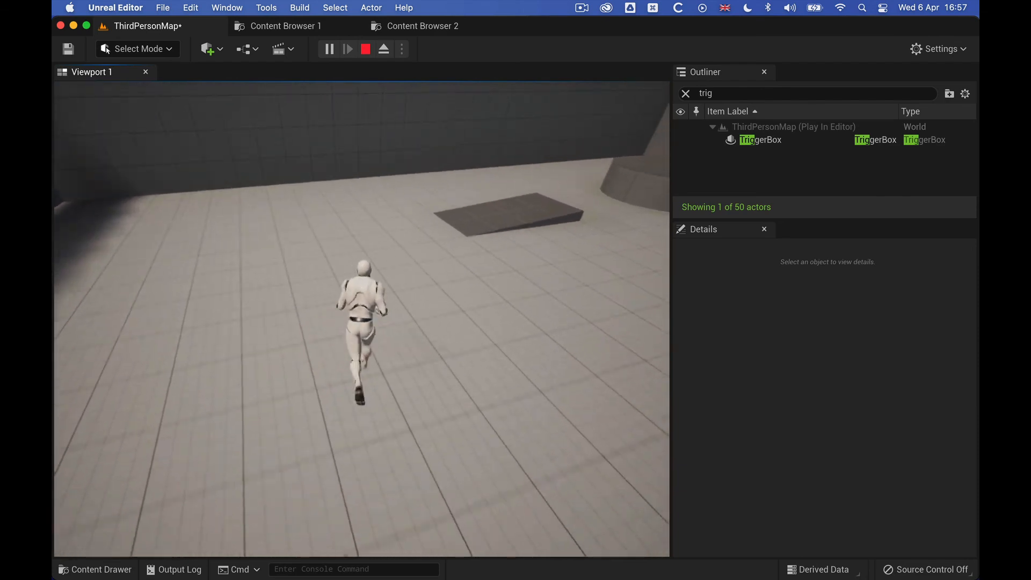
pyautogui.press('w')
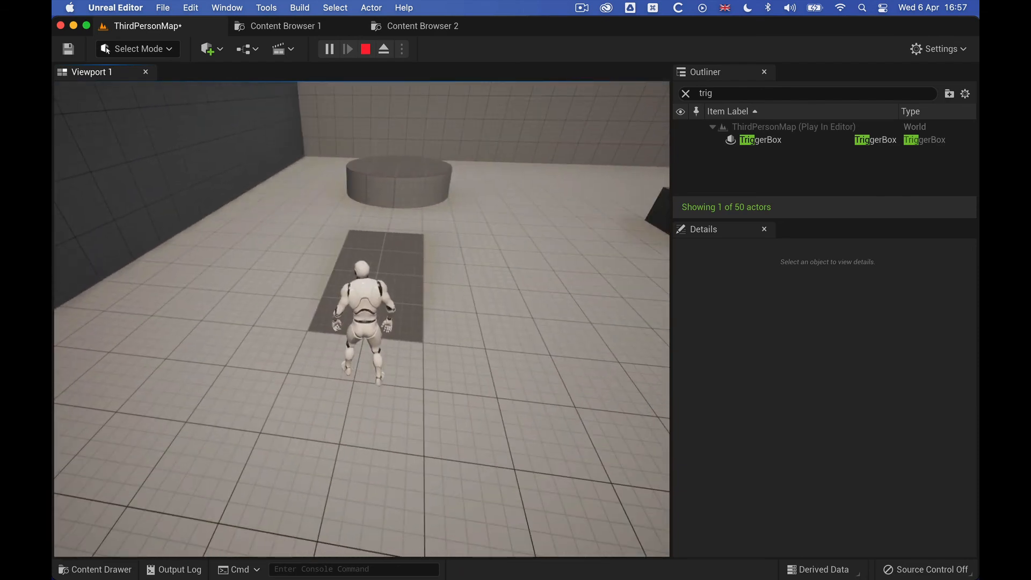
pyautogui.press('w')
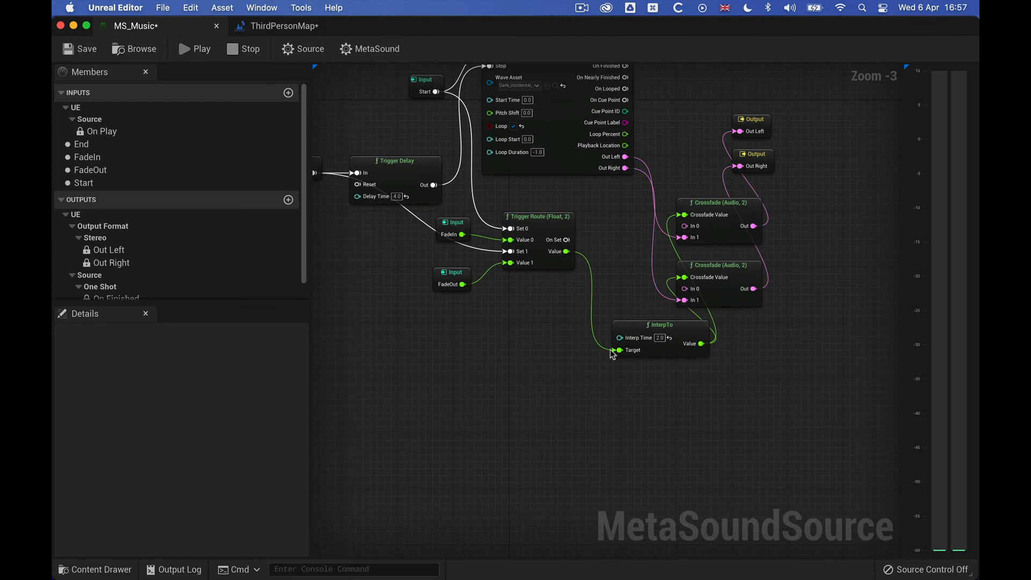